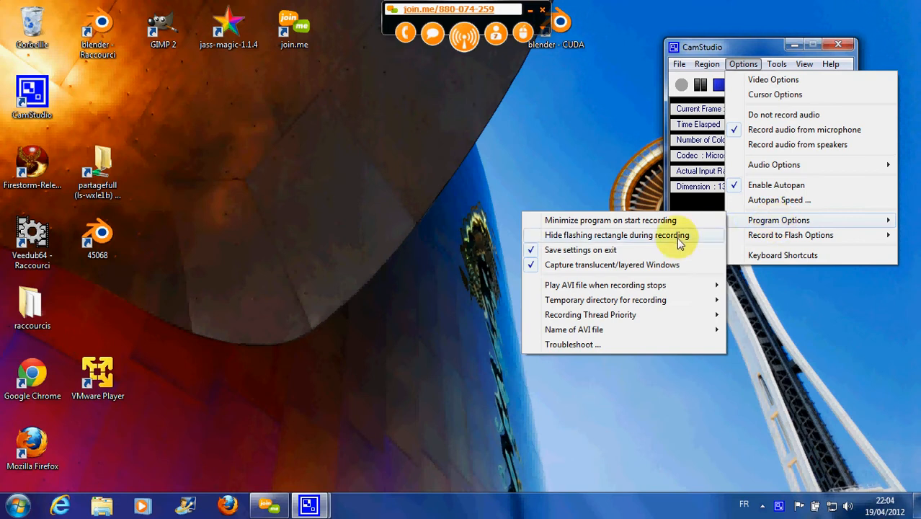
Launch Blender from its desktop shortcut with the high-performance NVIDIA processor and dismiss the splash screen.
mouse_move(606, 302)
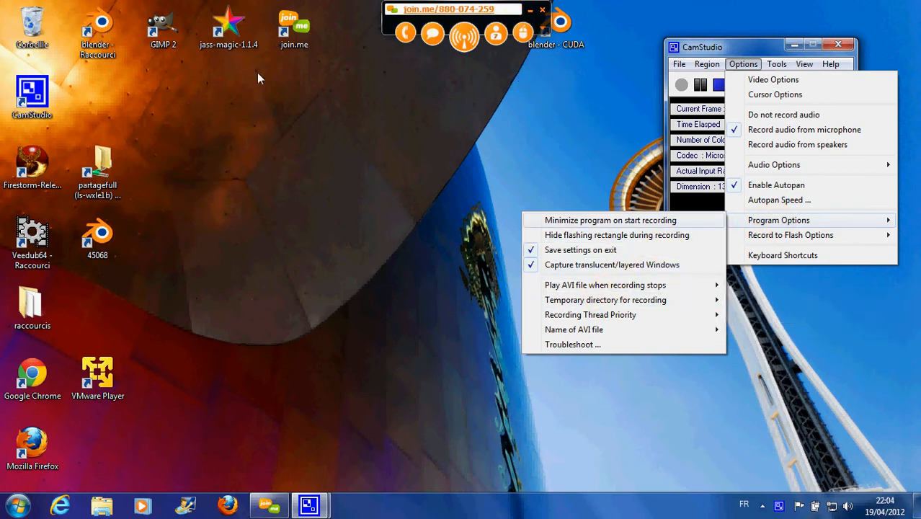
click(105, 32)
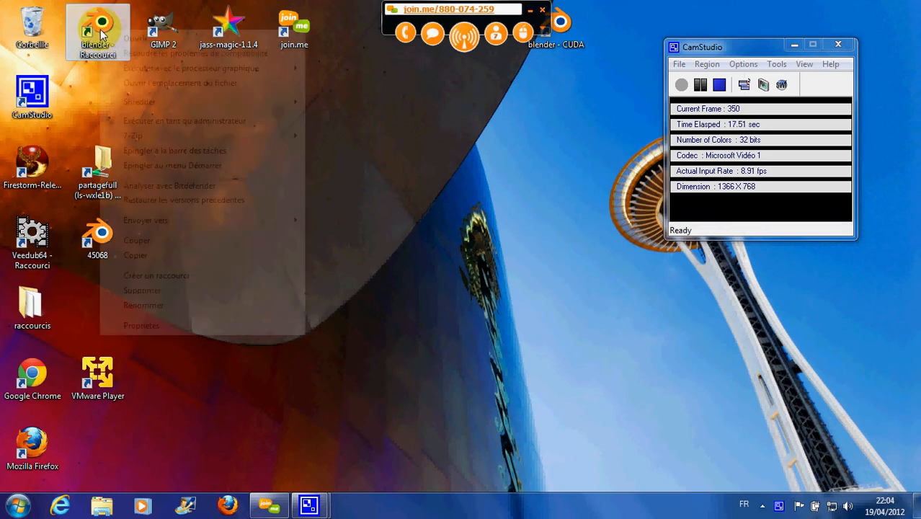
right_click(101, 31)
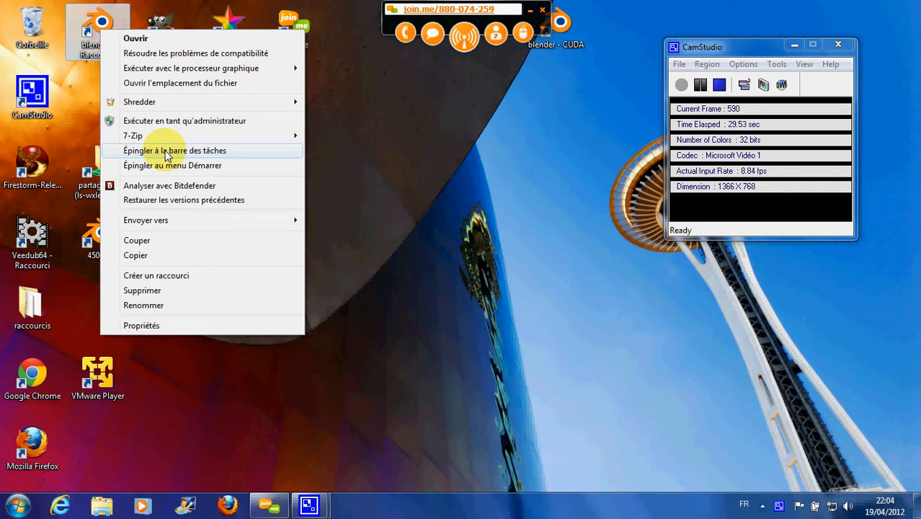
mouse_move(184, 224)
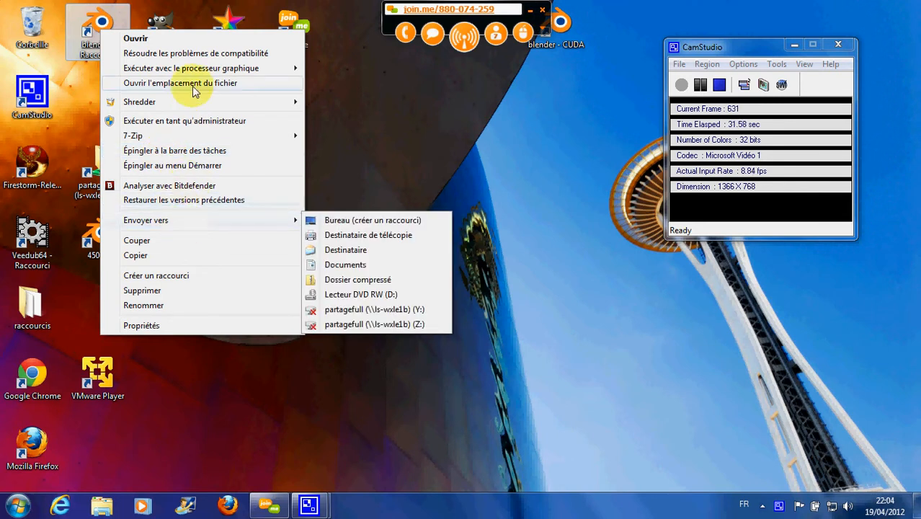
mouse_move(185, 70)
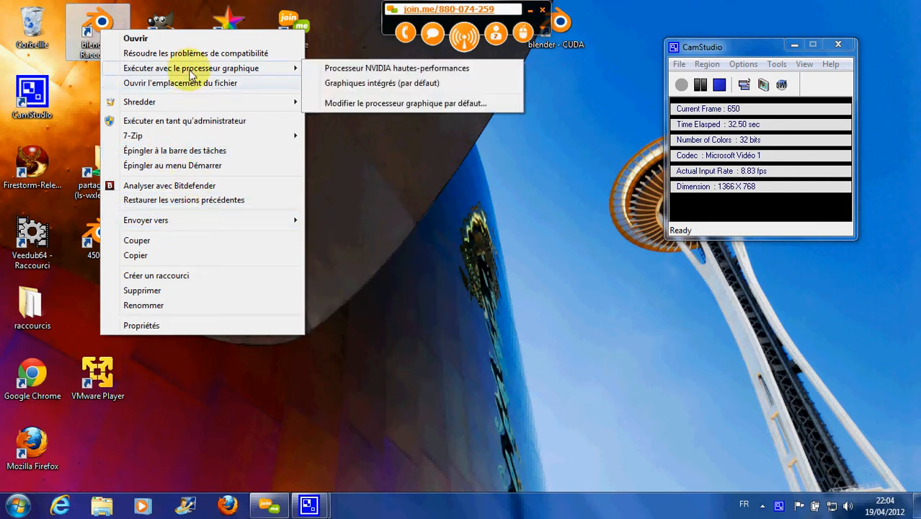
click(344, 70)
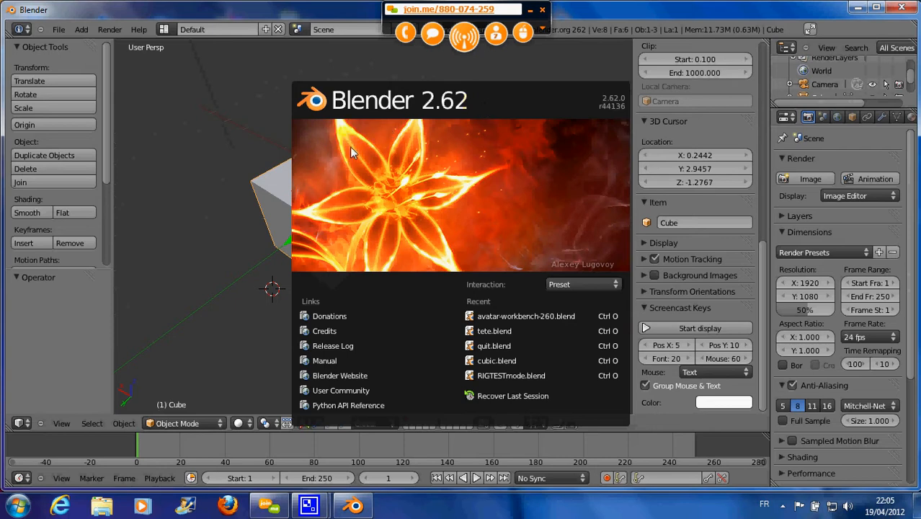
click(283, 189)
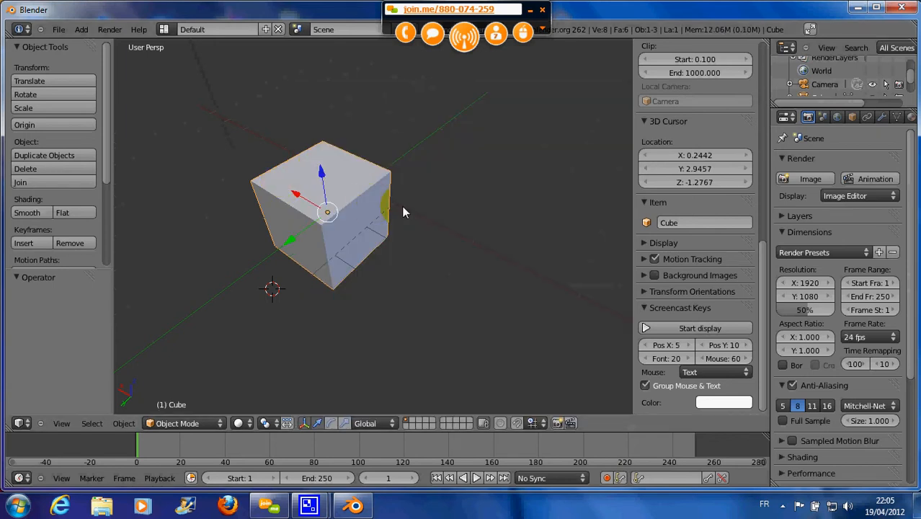
Switch the cube to Edit Mode and start the Screencast Keys display.
middle_drag(353, 188, 318, 167)
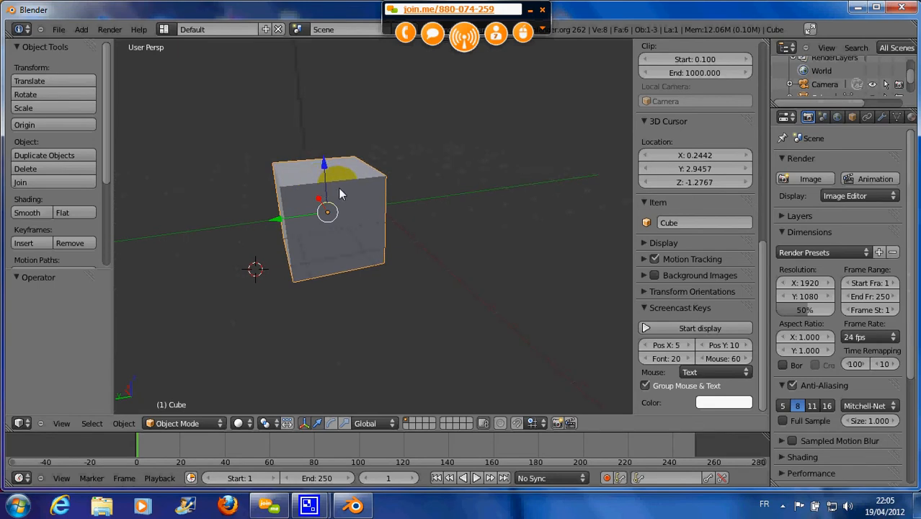
middle_drag(358, 192, 332, 197)
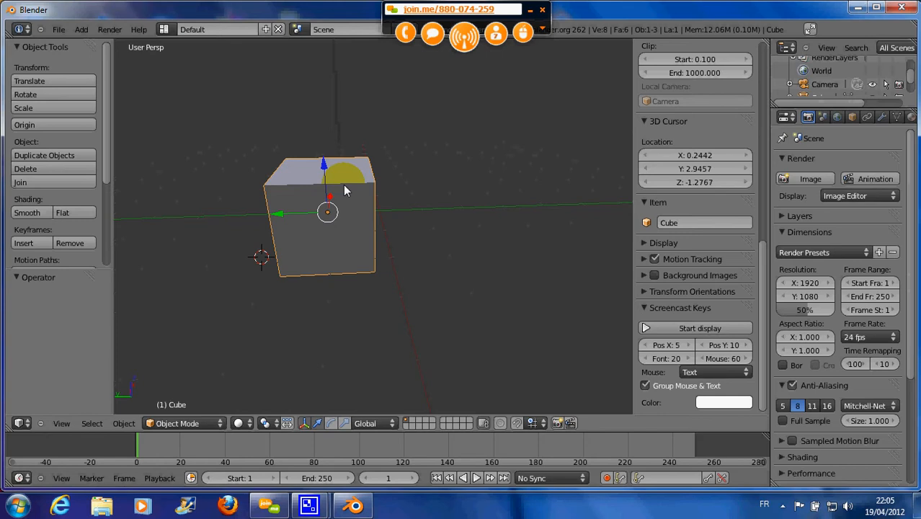
middle_drag(361, 207, 364, 229)
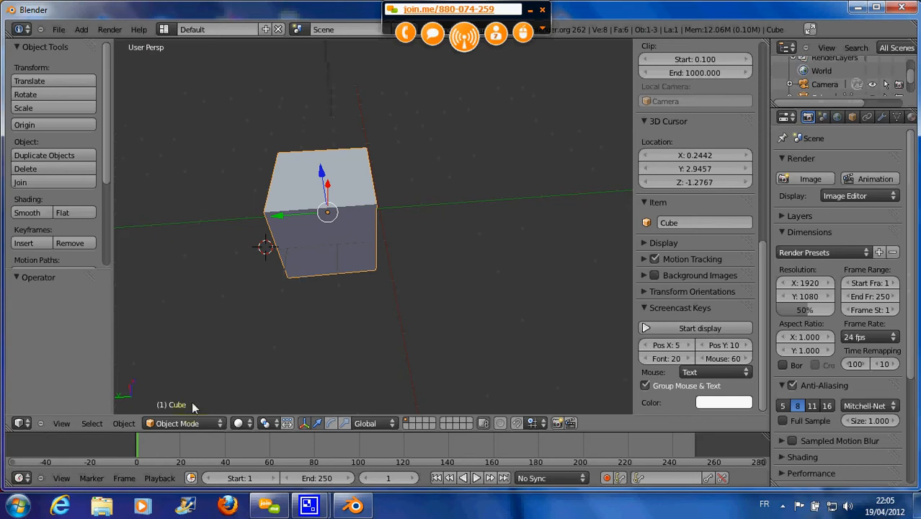
click(182, 423)
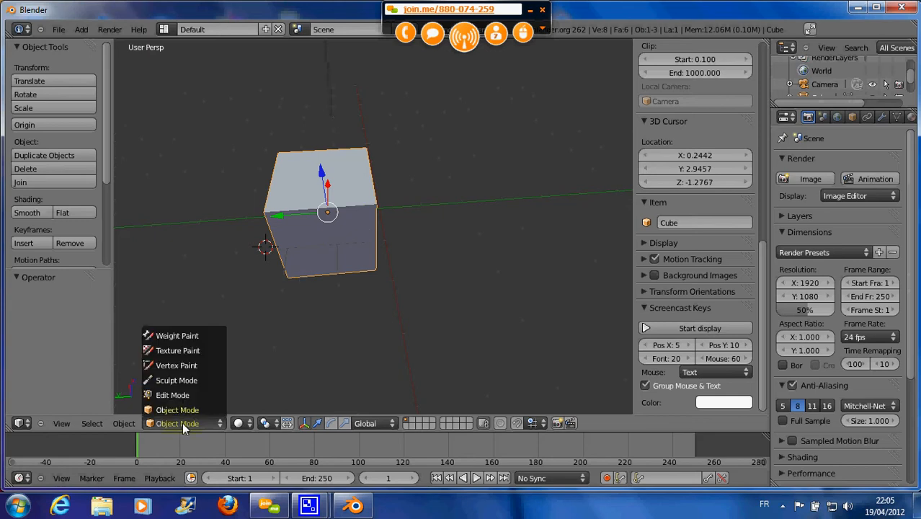
click(177, 395)
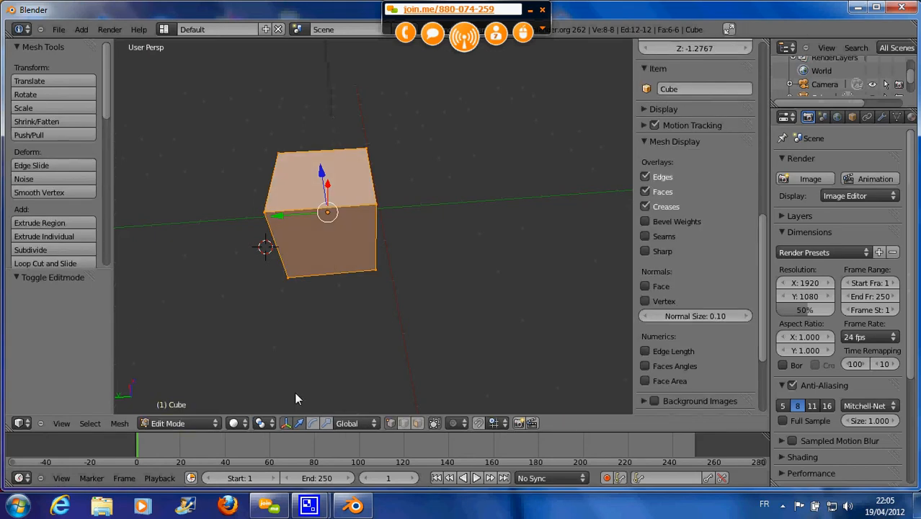
scroll(722, 337, down, 5)
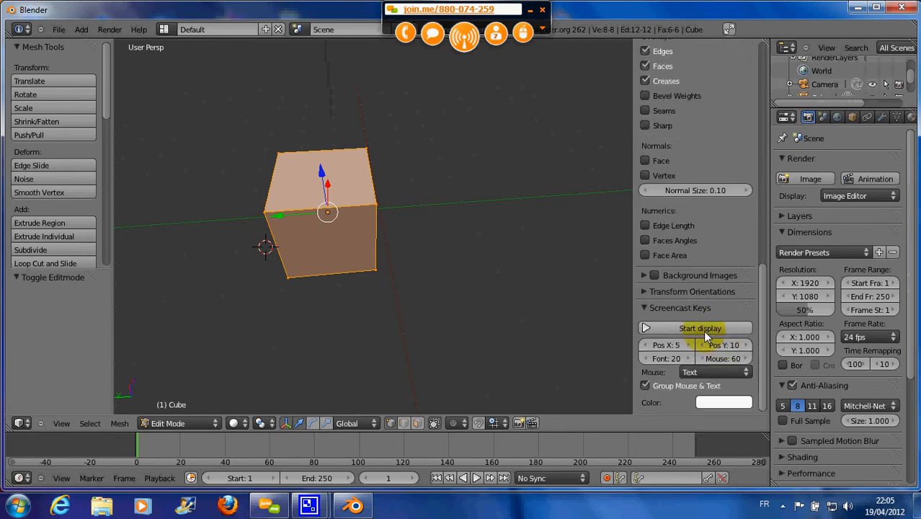
click(700, 328)
Change the selection mode to faces and select the cube's front face.
middle_drag(410, 252, 377, 206)
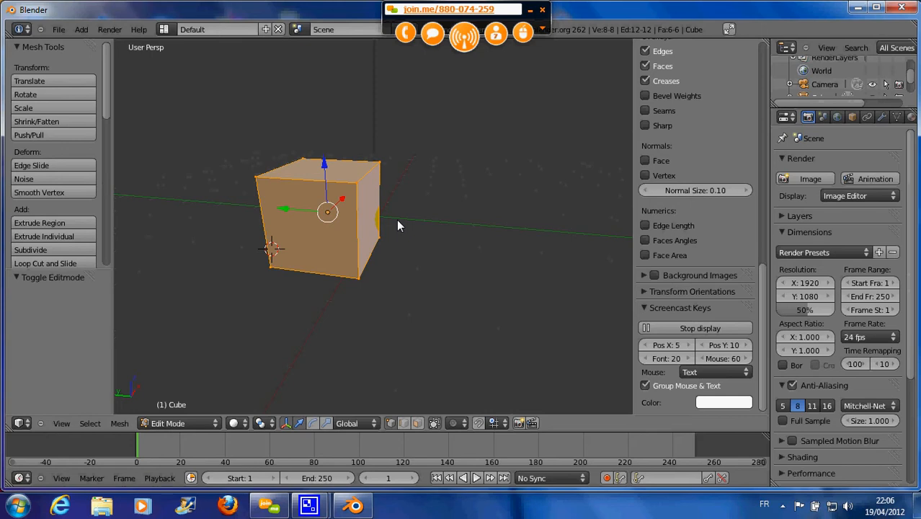
mouse_move(411, 244)
middle_down()
mouse_move(420, 246)
mouse_move(407, 250)
middle_up()
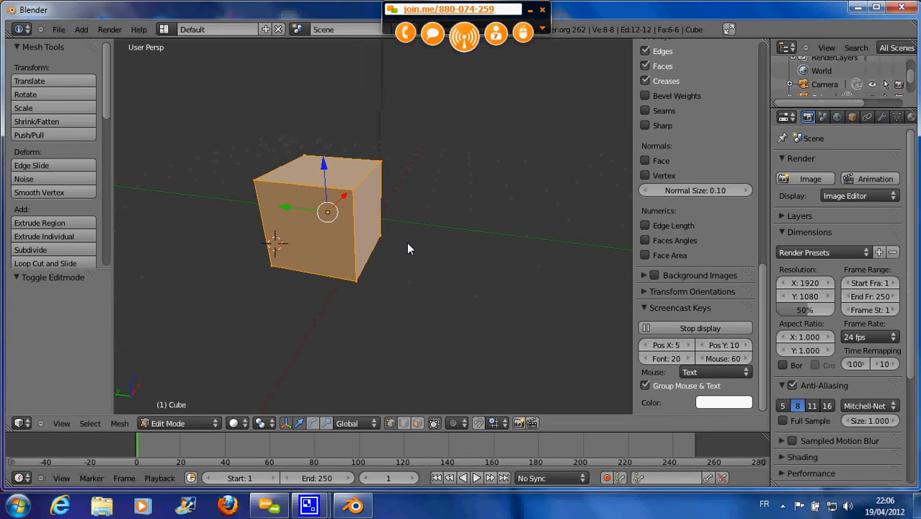
click(263, 424)
scroll(415, 235, down, 2)
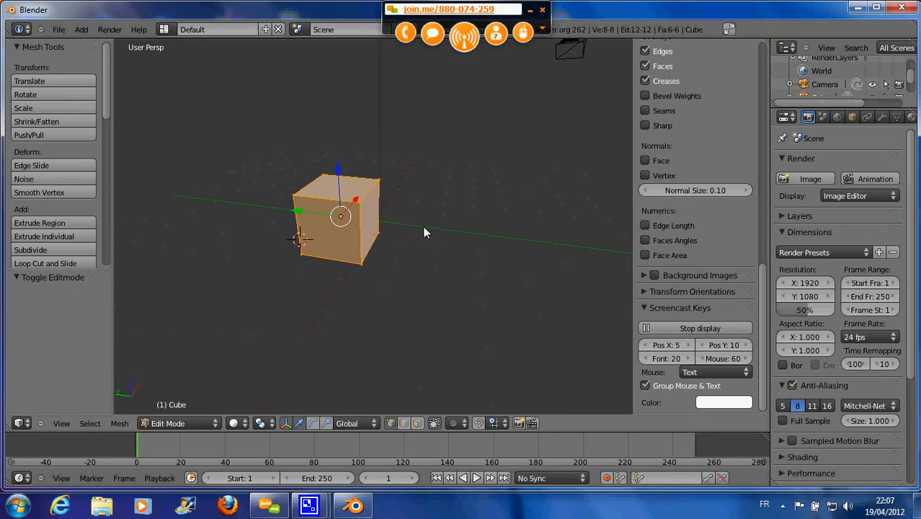
right_click(369, 219)
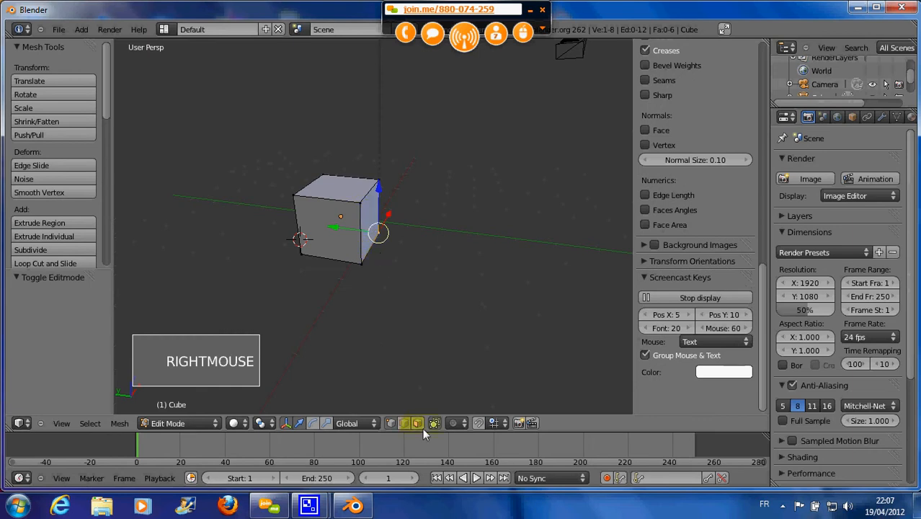
click(417, 423)
right_click(372, 225)
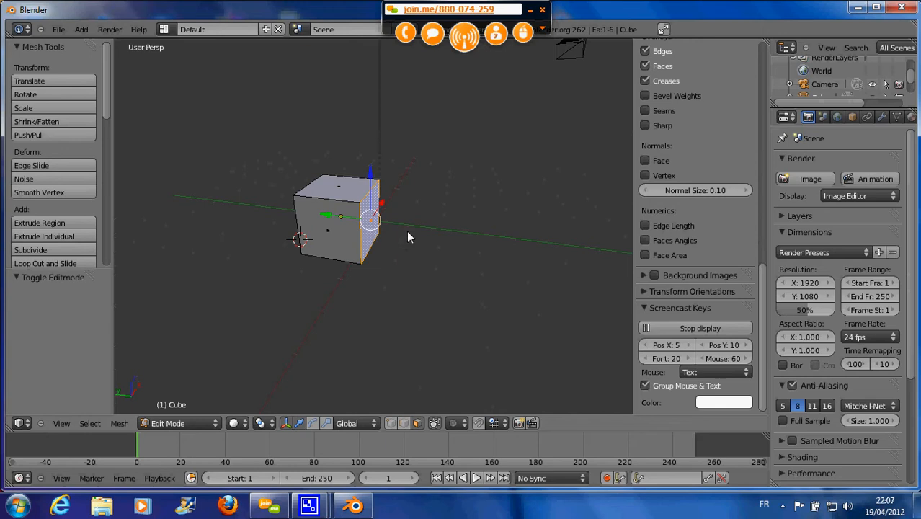
Select the cube's positive X side face and extrude it outward about 1.7 units.
middle_drag(376, 243, 378, 242)
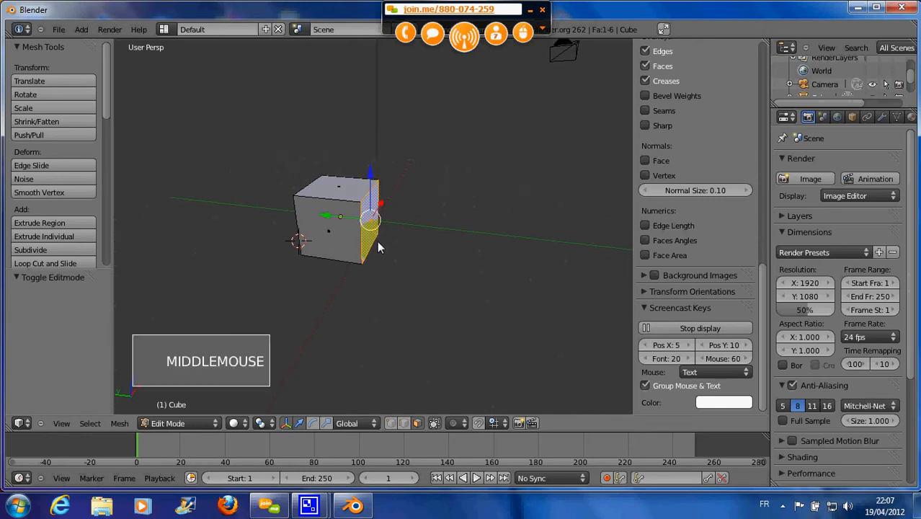
click(378, 242)
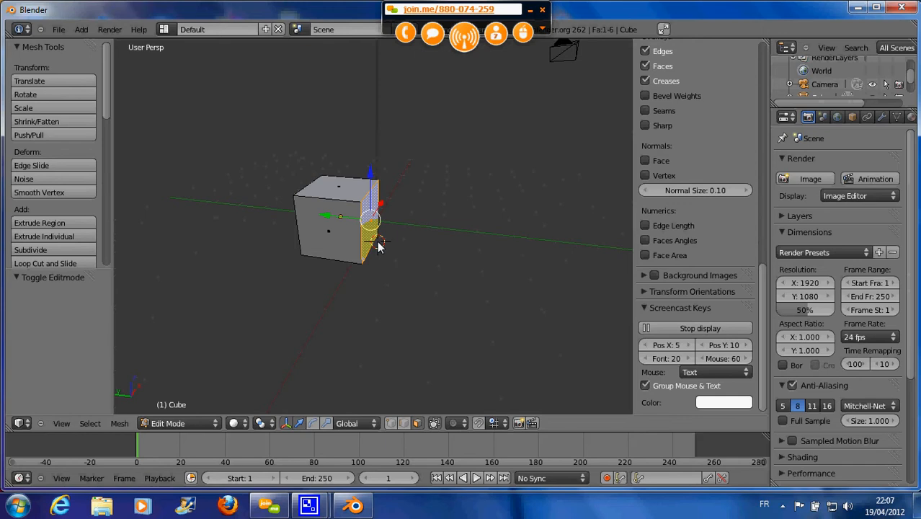
key(KP_1)
right_click(375, 225)
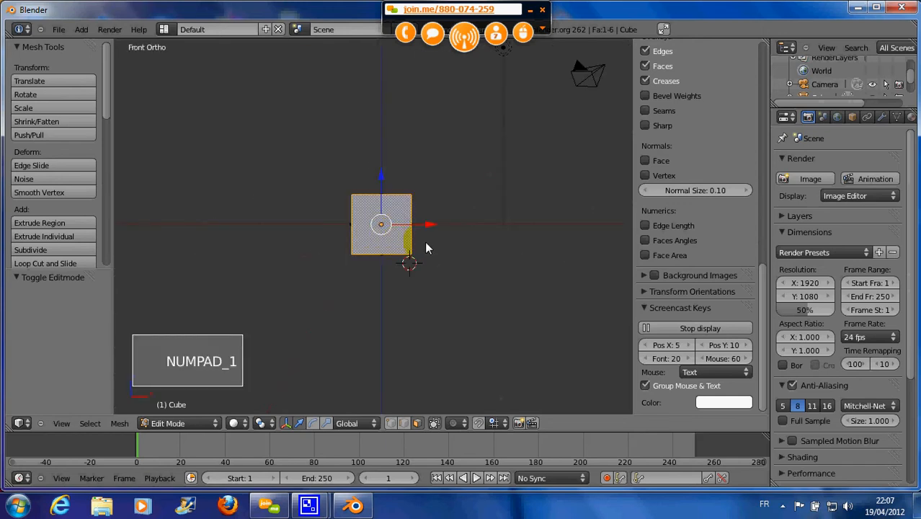
shift+middle_drag(426, 248, 412, 263)
right_click(369, 236)
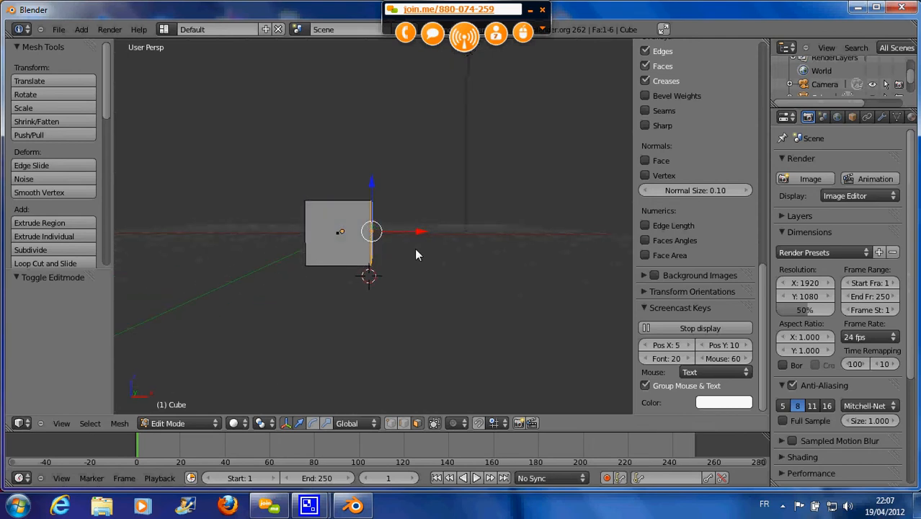
key(e)
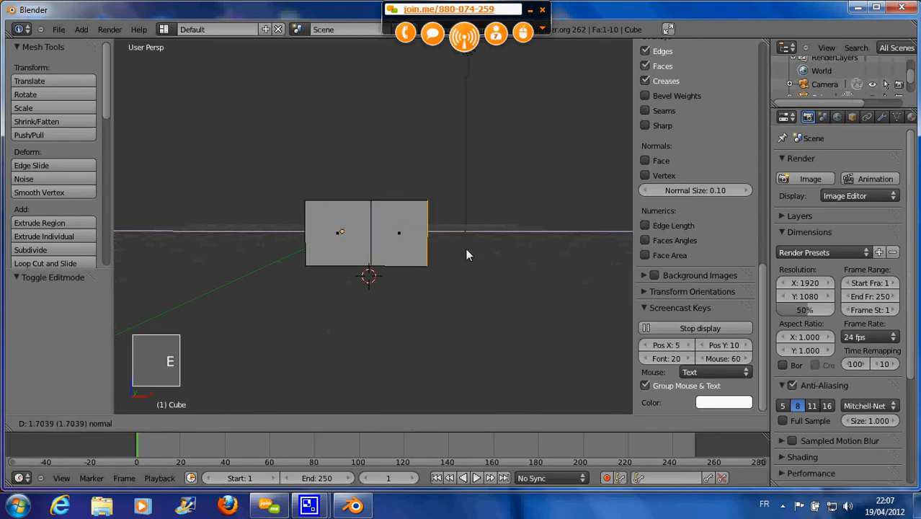
click(465, 255)
Extrude the end face again about 1.95 units along X to add a third block.
middle_drag(452, 256, 452, 272)
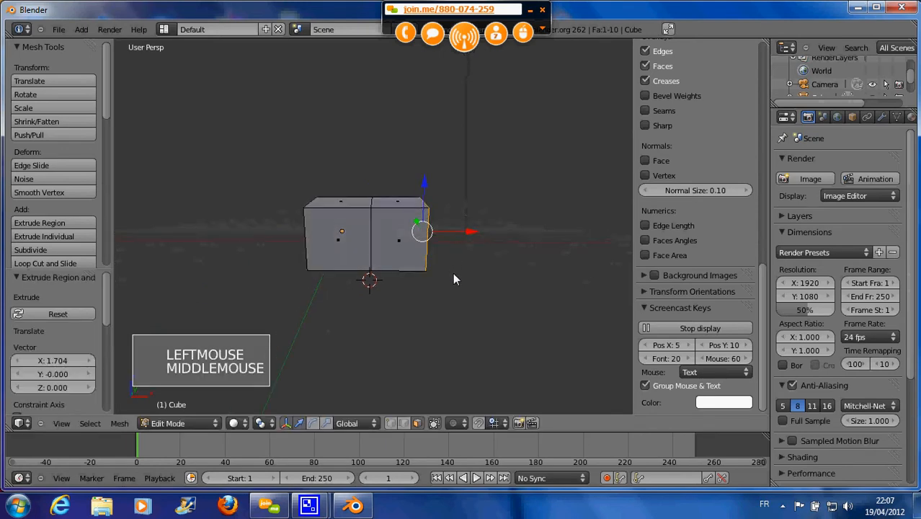
scroll(453, 273, down, 1)
key(e)
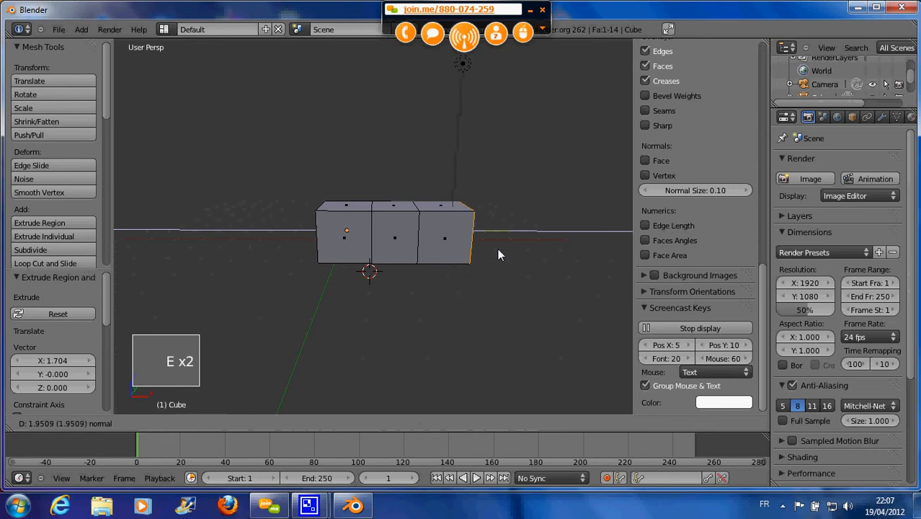
click(495, 250)
Scale the end face down to about 0.75 and raise it about 0.525 units along Z.
mouse_move(499, 256)
middle_down()
mouse_move(493, 282)
mouse_move(493, 268)
middle_up()
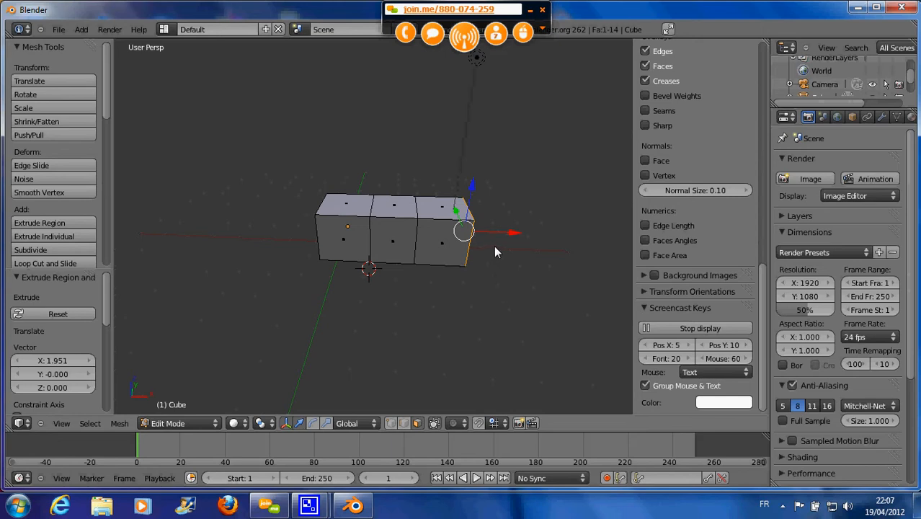
key(s)
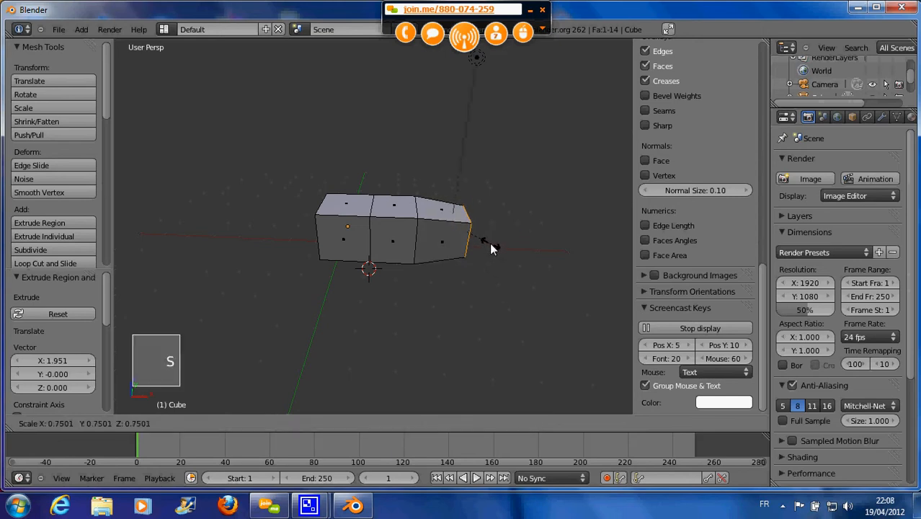
click(490, 245)
drag(472, 194, 472, 175)
Extrude the end face about 1.16 units along X and rotate it around global Y by about -30° and a further -11.5°.
key(e)
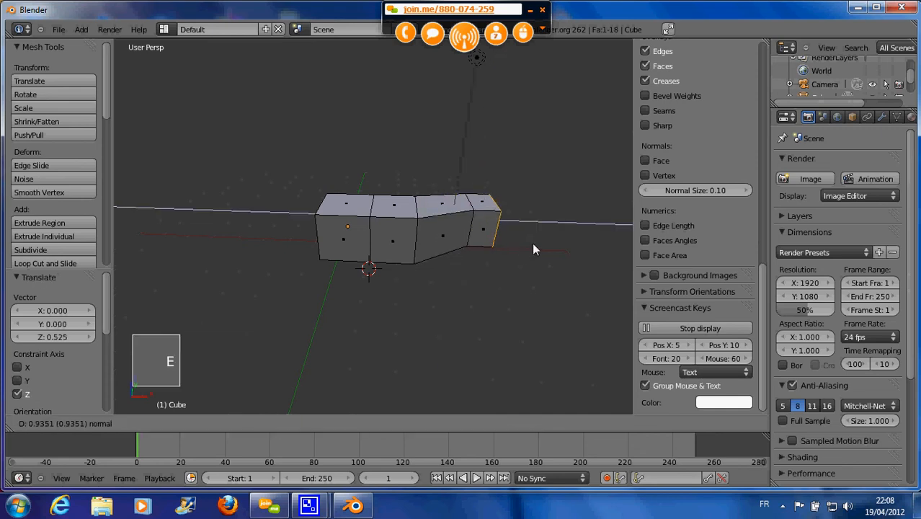
click(533, 242)
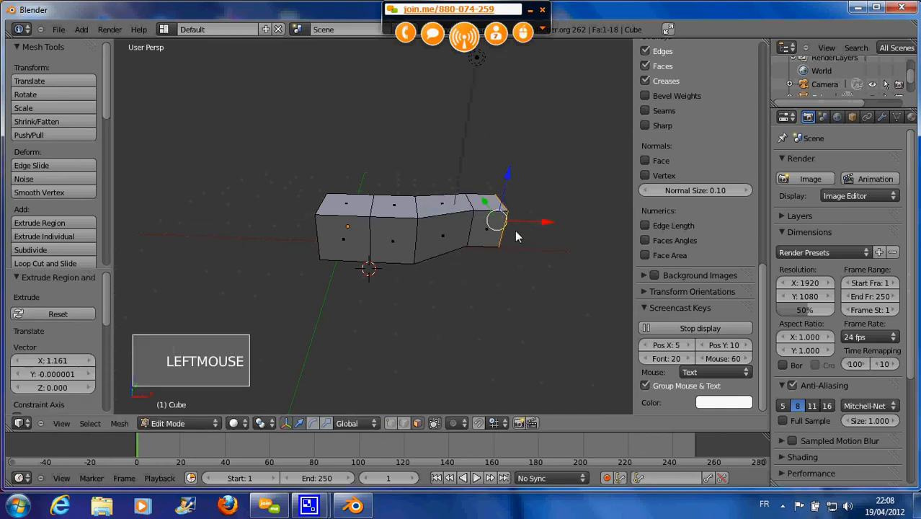
key(r)
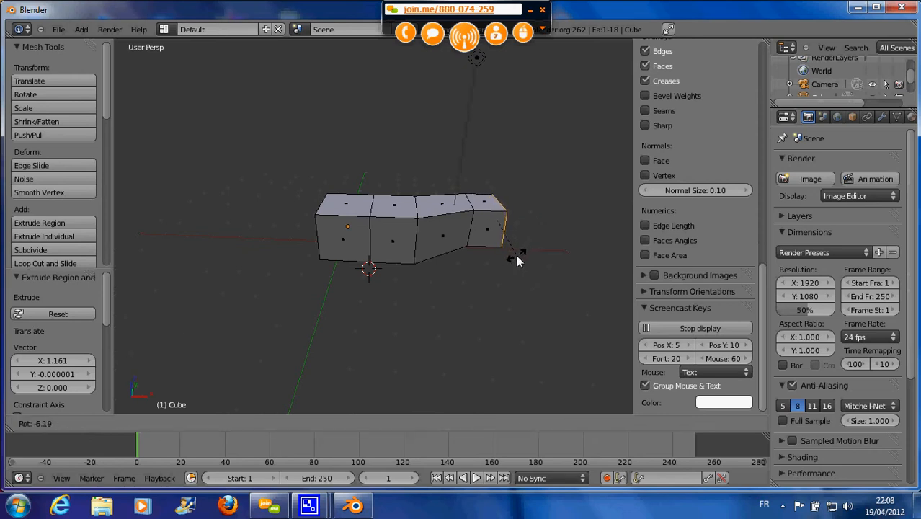
key(y)
click(532, 252)
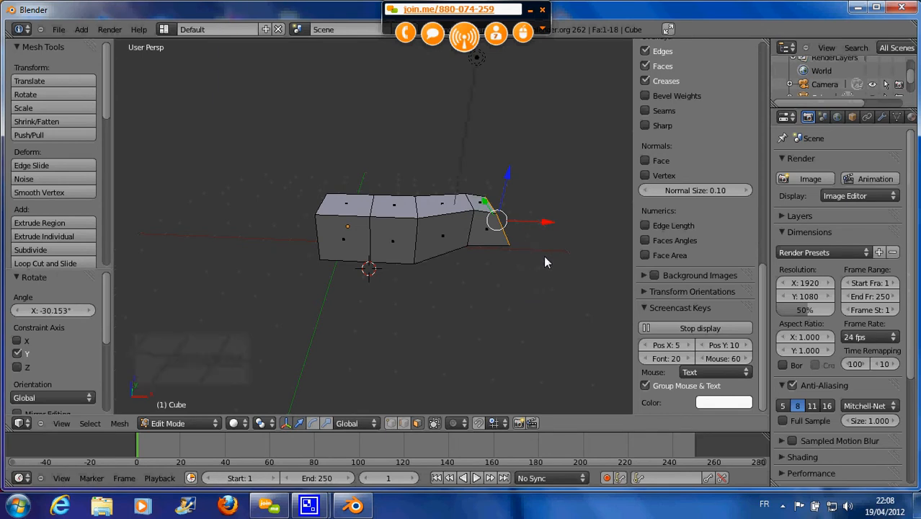
key(r)
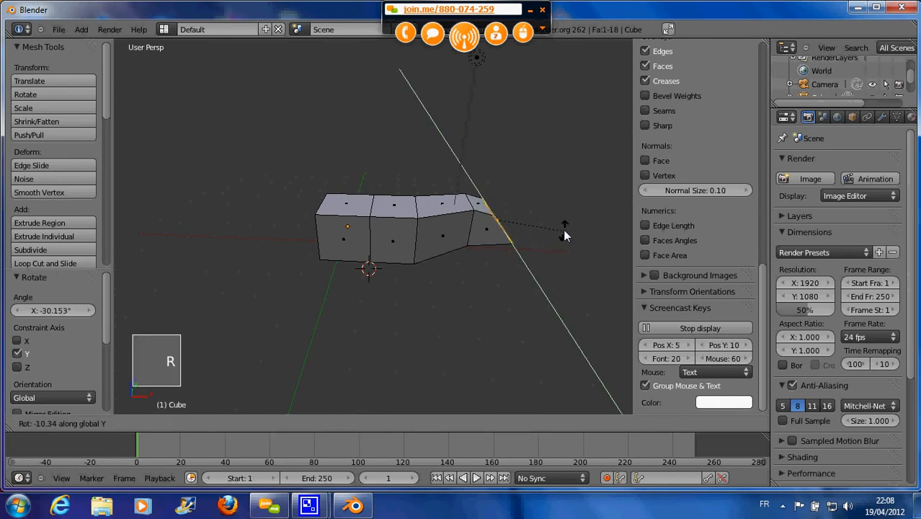
click(561, 231)
Extrude the tilted end face twice along its normal, by about X 0.86, Z 0.77 and about X 1.39, Z 1.24.
key(e)
key(e)
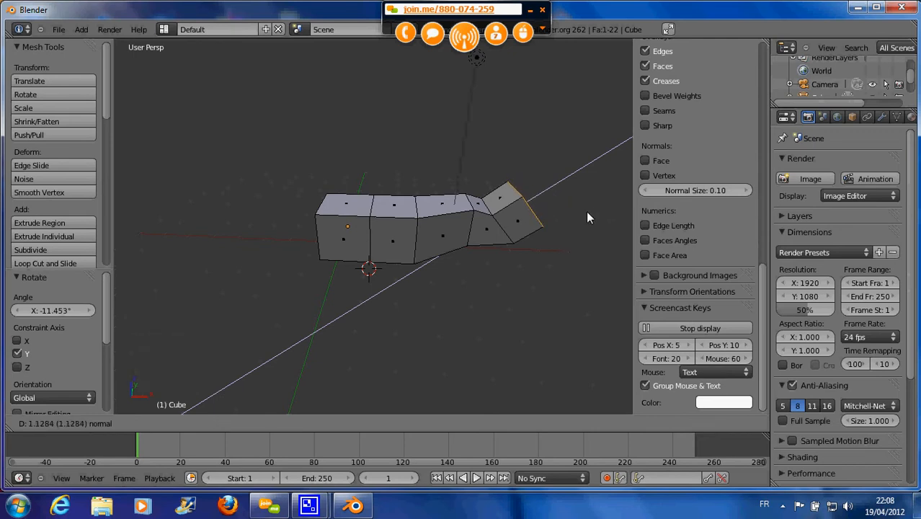
click(586, 210)
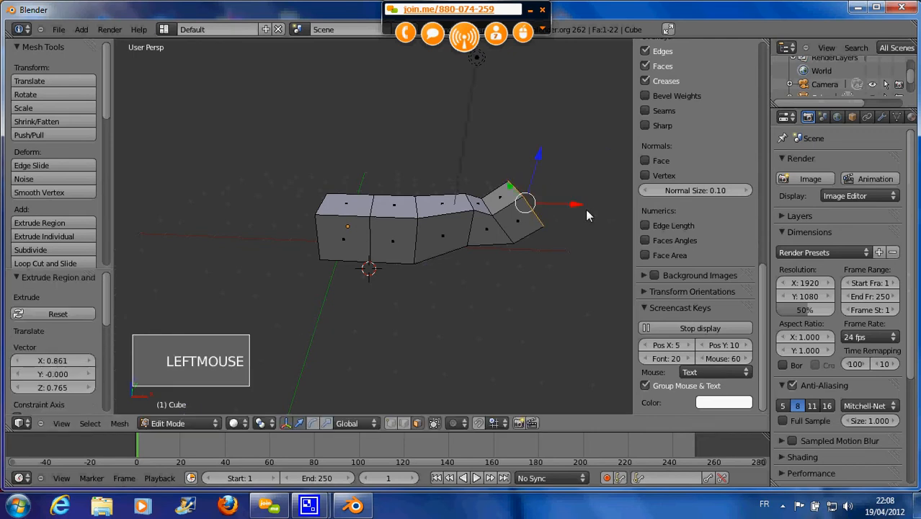
key(e)
click(625, 170)
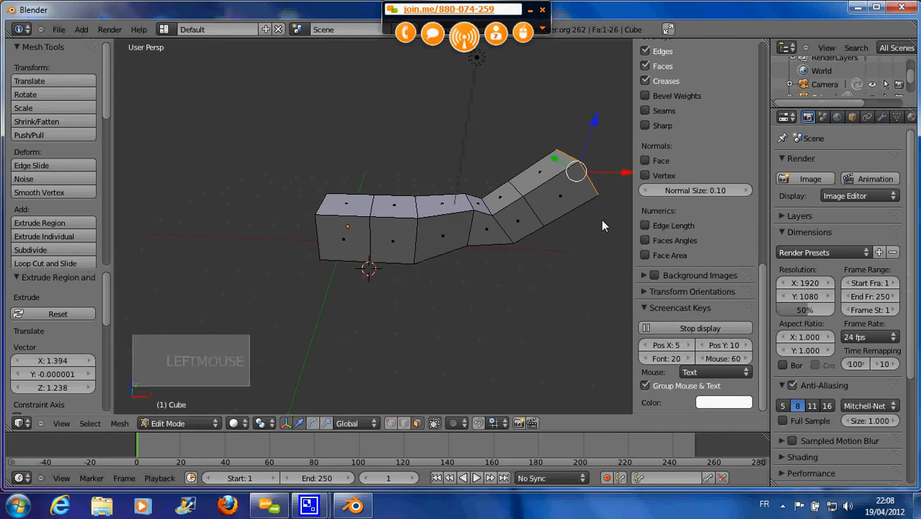
Taper the raised end to a point: scale its face to about 0.31, extrude about X 0.28, Z 0.25, and scale to 0.
key(s)
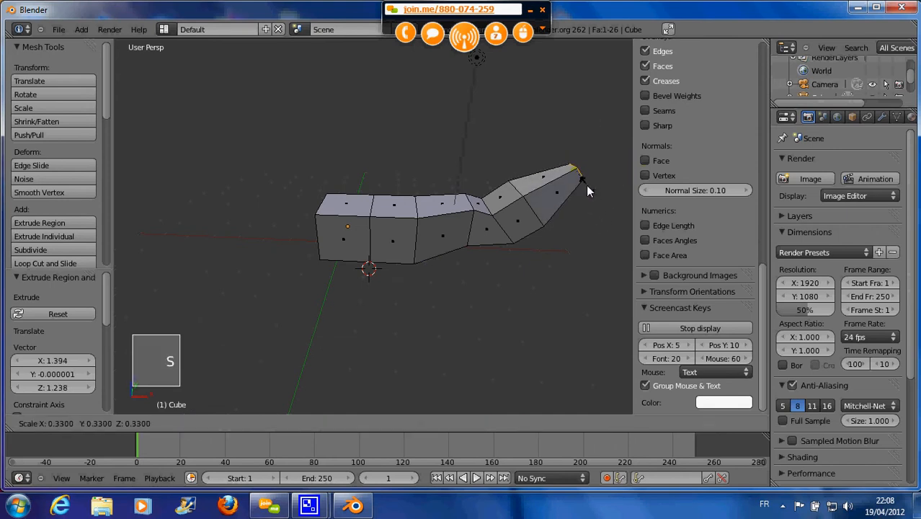
click(586, 184)
key(e)
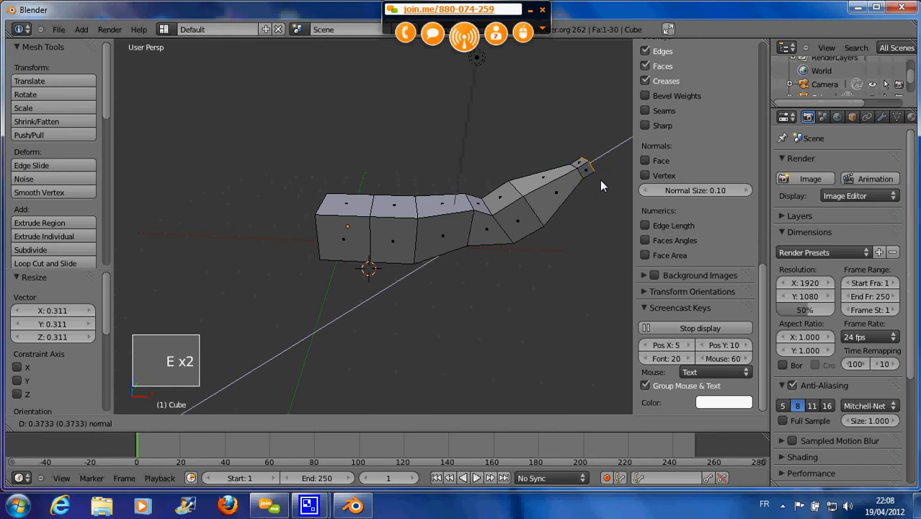
click(600, 179)
key(s)
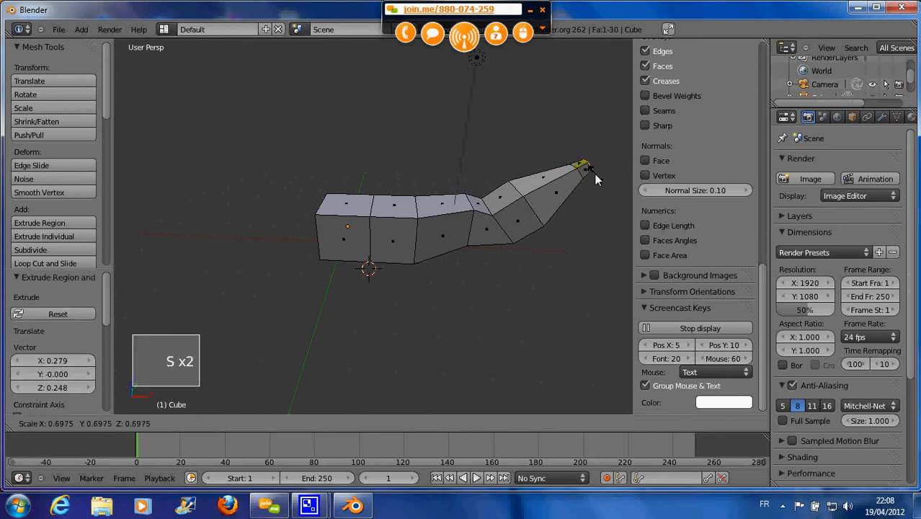
click(599, 179)
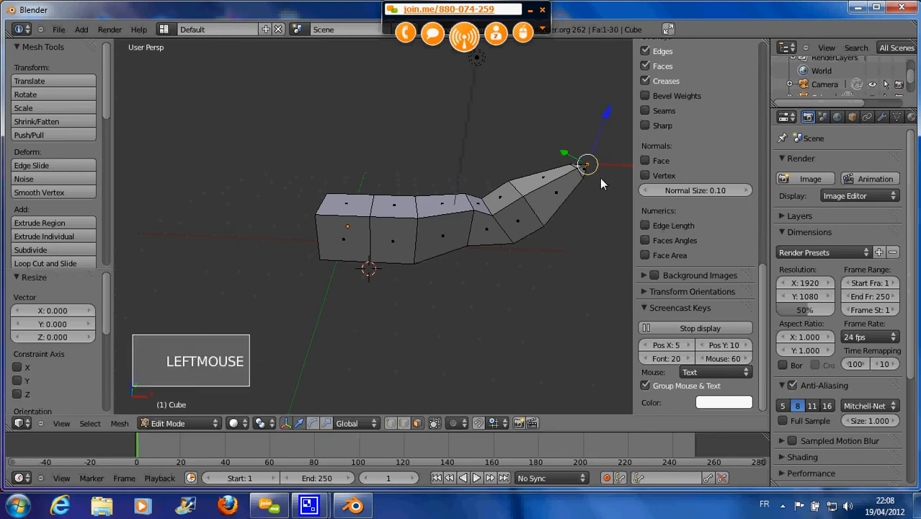
Add a loop cut across the long tapered segment and slide it towards the segment's wider base.
middle_drag(595, 207, 571, 209)
scroll(568, 209, up, 2)
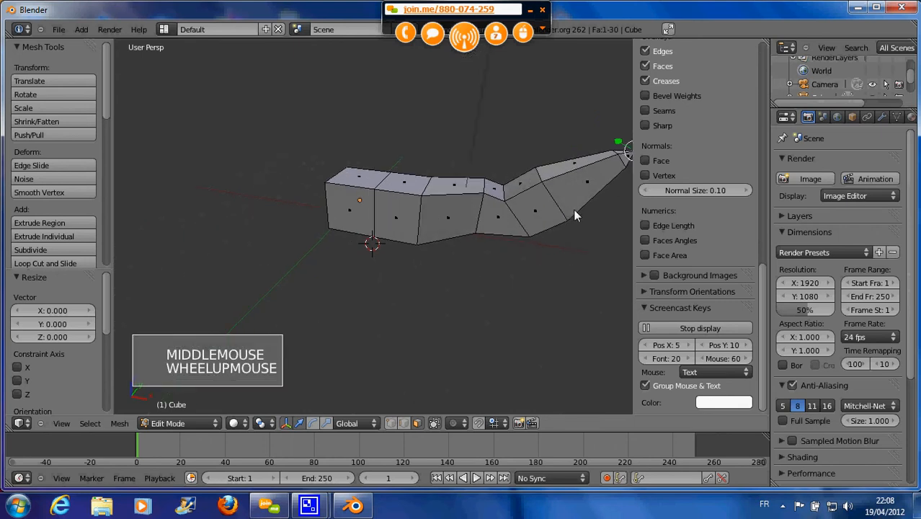
shift+middle_drag(598, 203, 552, 225)
scroll(552, 206, up, 1)
middle_drag(536, 174, 536, 175)
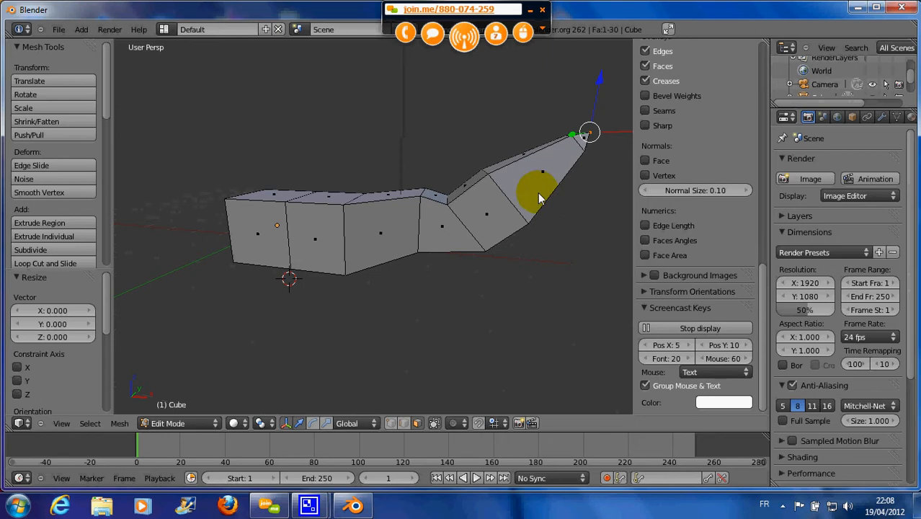
key(ctrl+r)
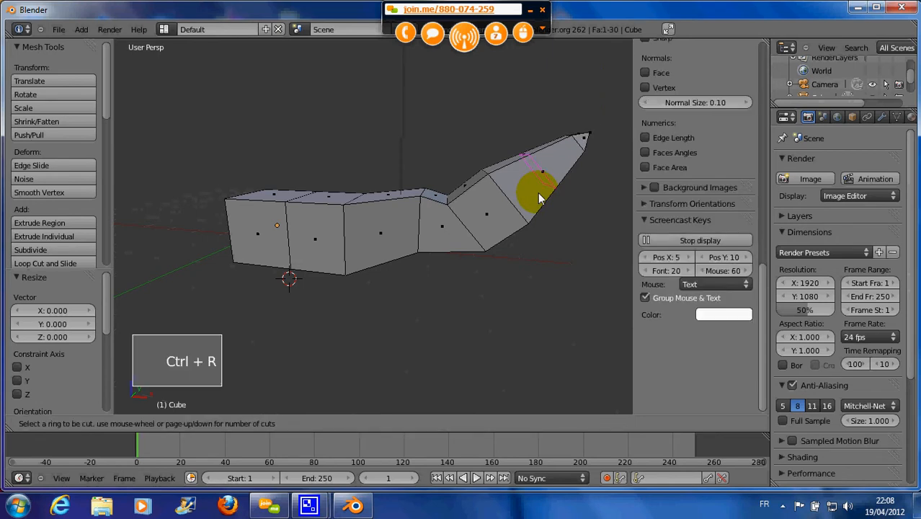
click(537, 193)
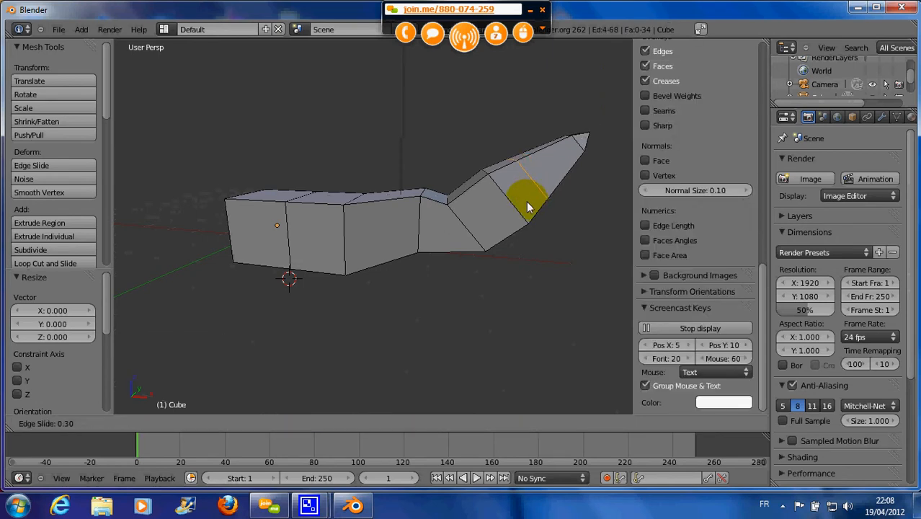
click(533, 211)
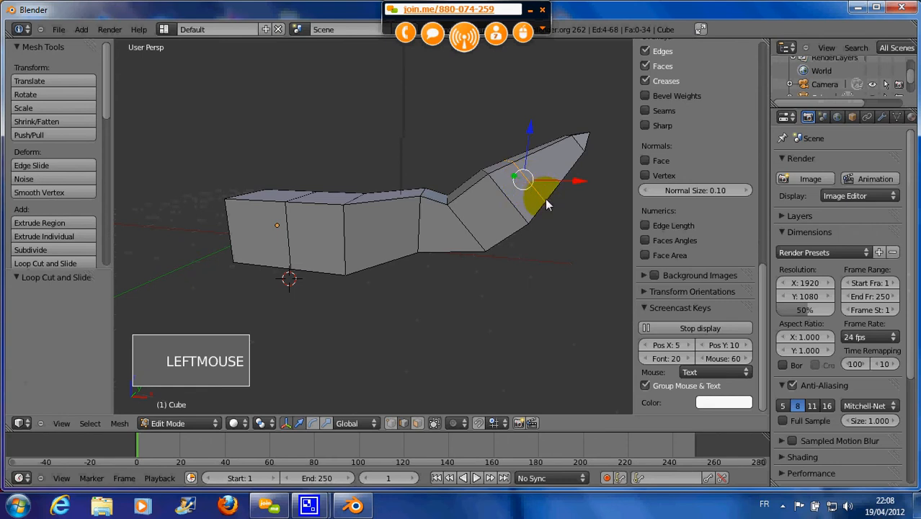
In face selection mode, extrude the underside face beside the new cut twice, by about X 0.94, Z -0.61 and X 0.32, Z -0.21.
middle_drag(582, 218, 532, 192)
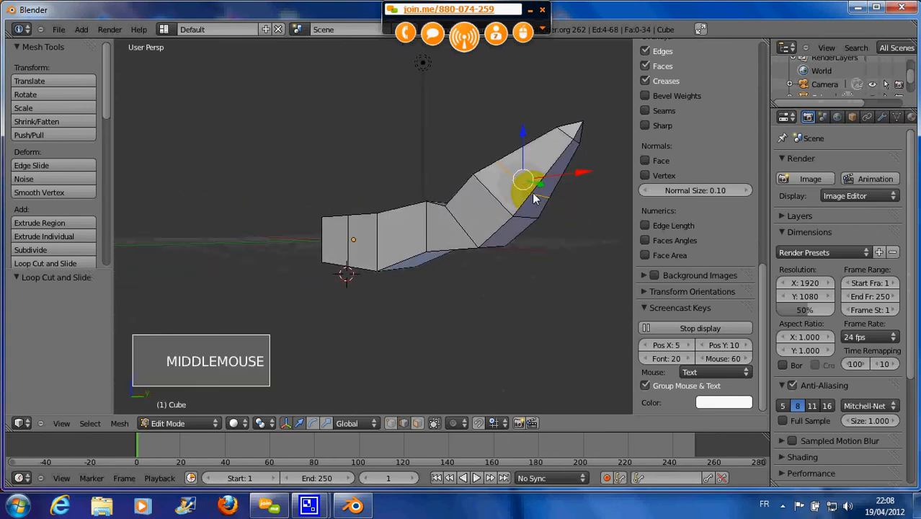
right_click(534, 207)
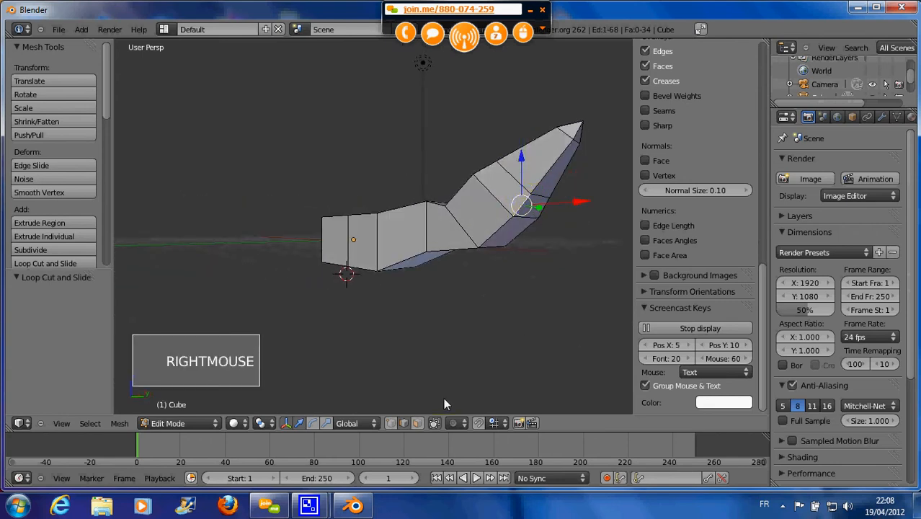
click(417, 423)
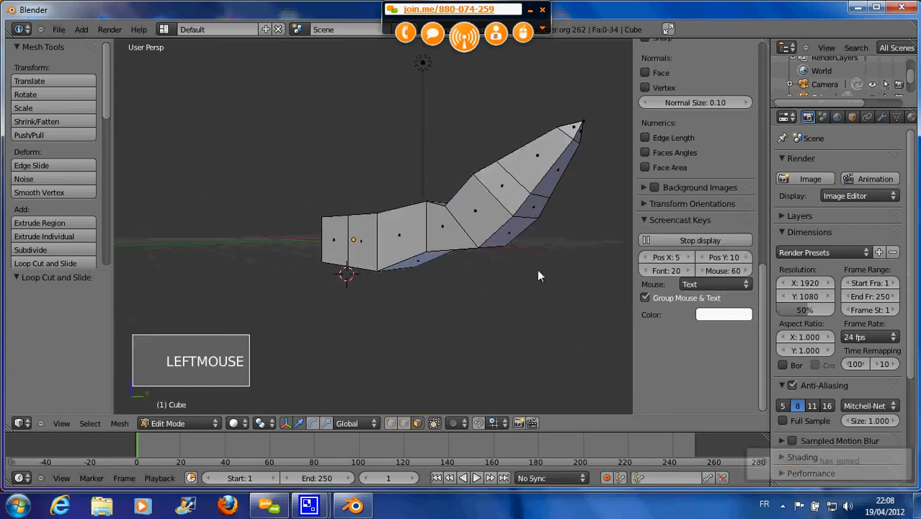
right_click(531, 206)
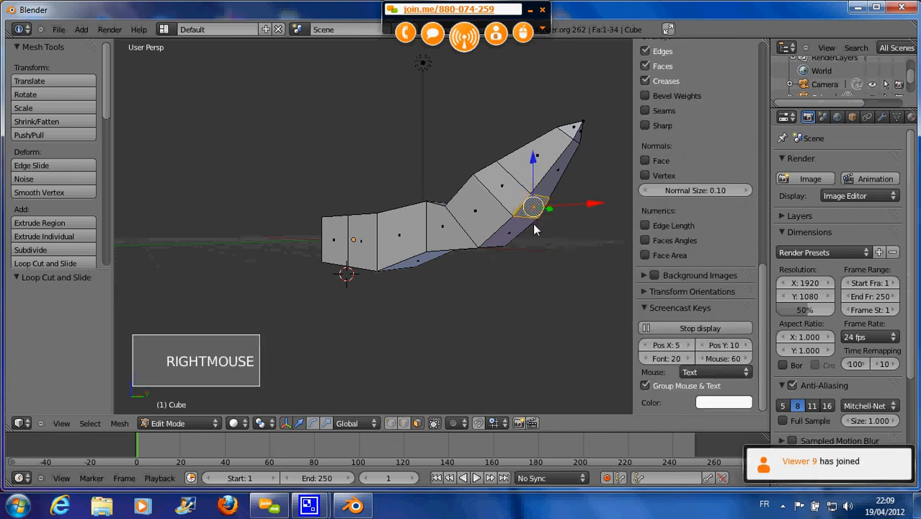
middle_drag(534, 226, 546, 250)
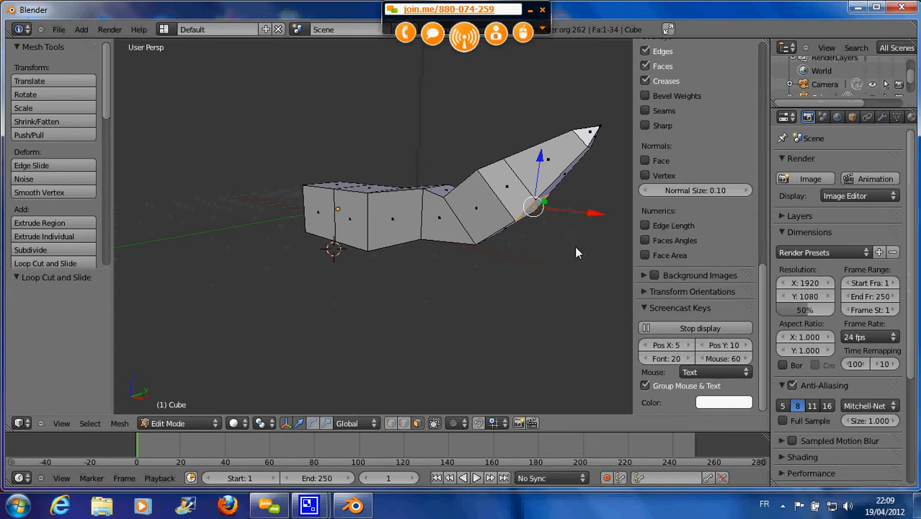
key(e)
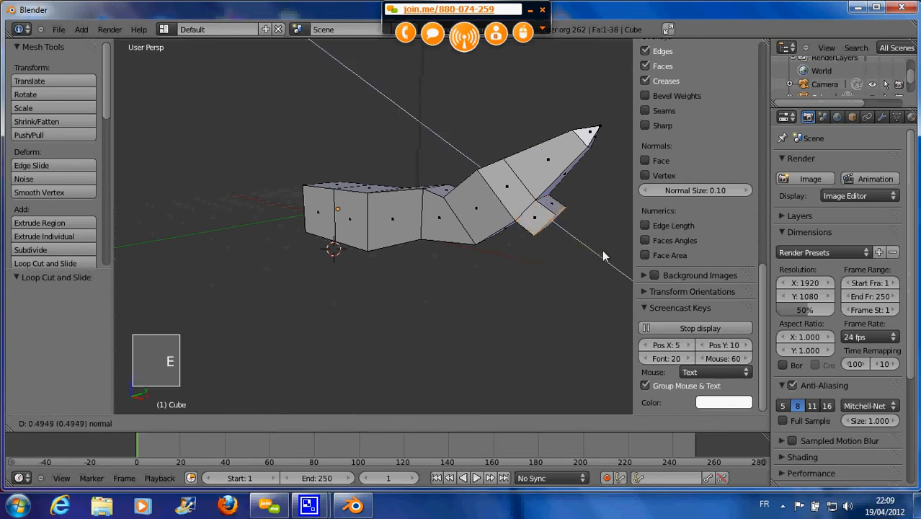
click(111, 261)
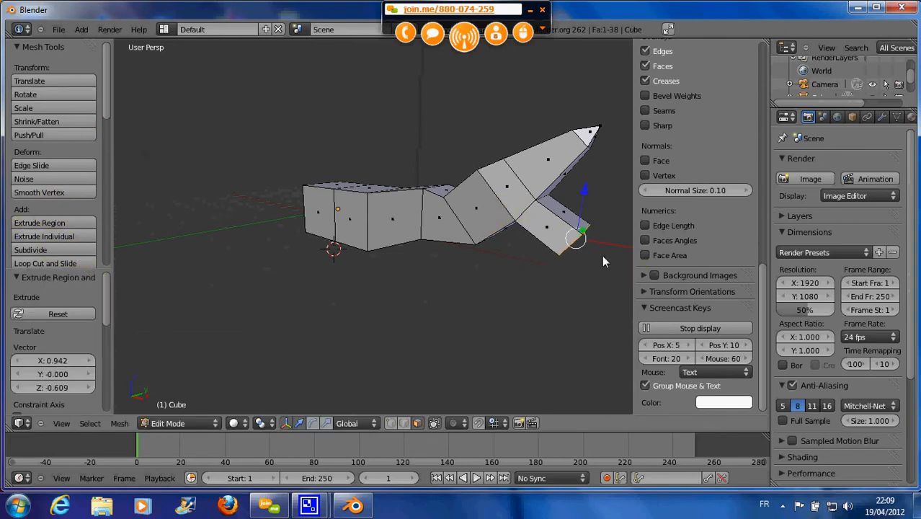
key(e)
click(621, 272)
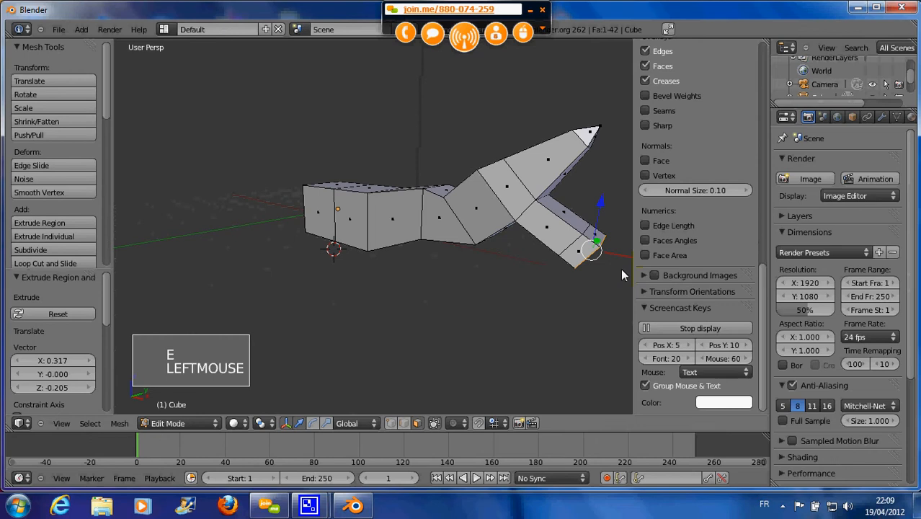
Scale the lower branch's end face to about 0.53 and raise it about 0.106 along Z.
key(s)
key(s)
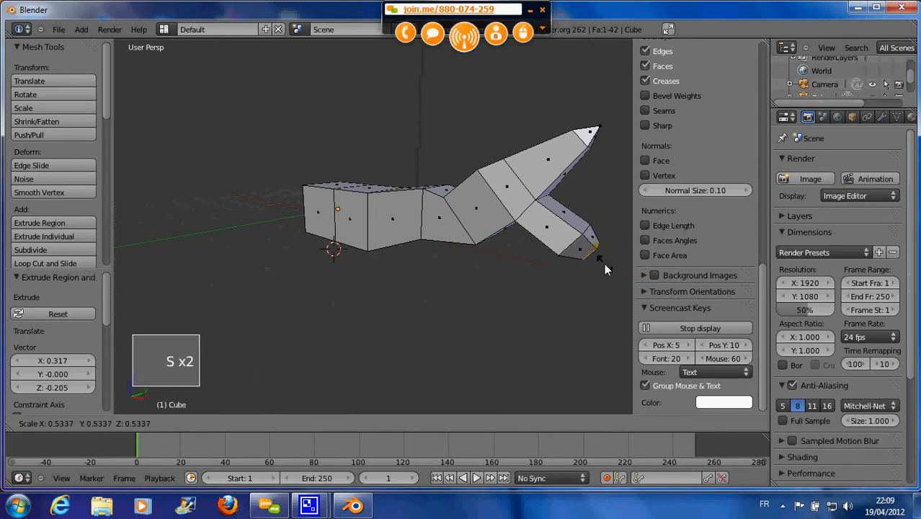
click(583, 260)
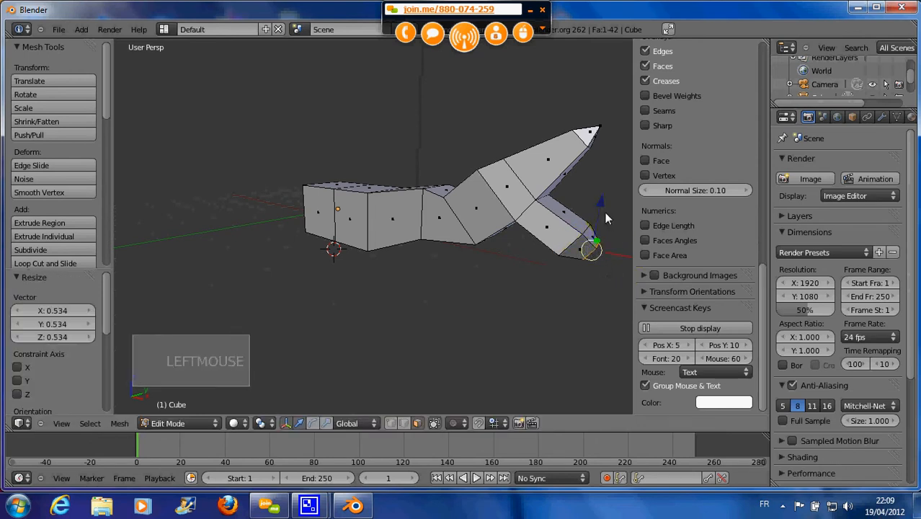
mouse_move(601, 206)
mouse_down()
mouse_move(601, 191)
mouse_move(602, 207)
mouse_up()
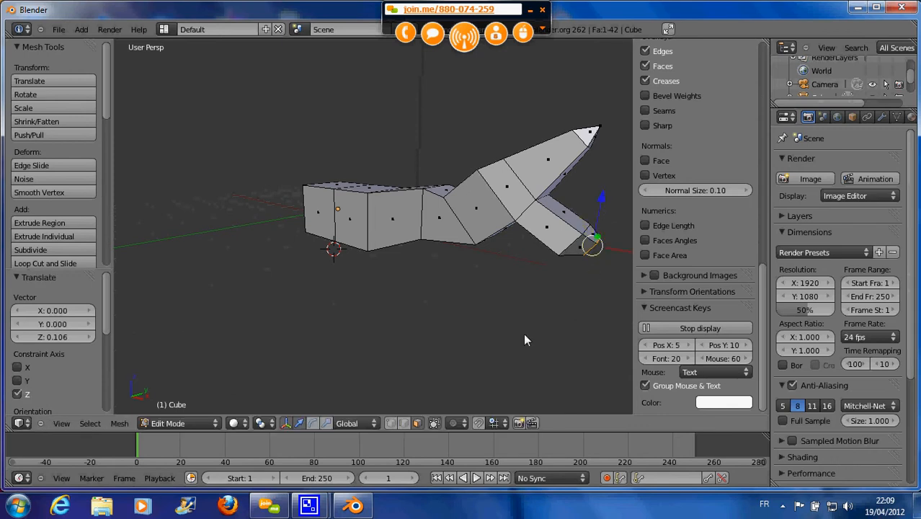
Set proportional editing to Connected and raise the lower branch's end face about 1.25 along Z.
click(453, 423)
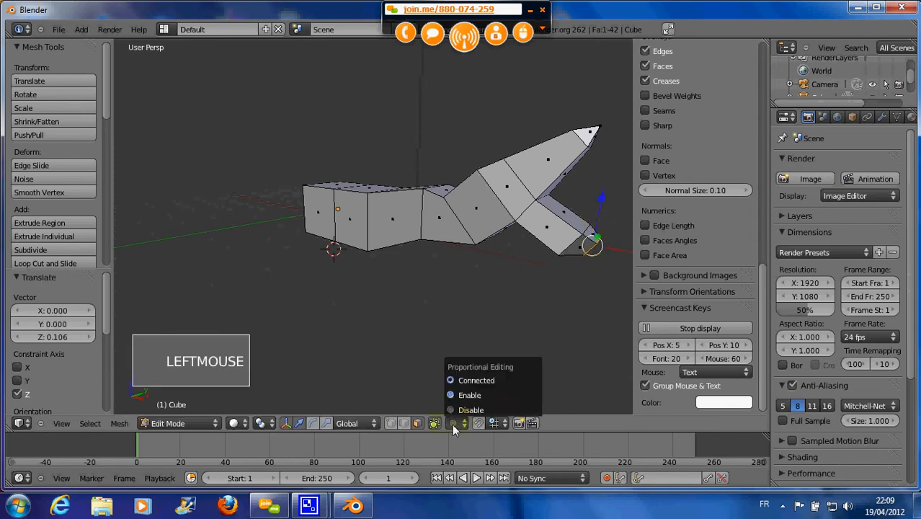
click(466, 381)
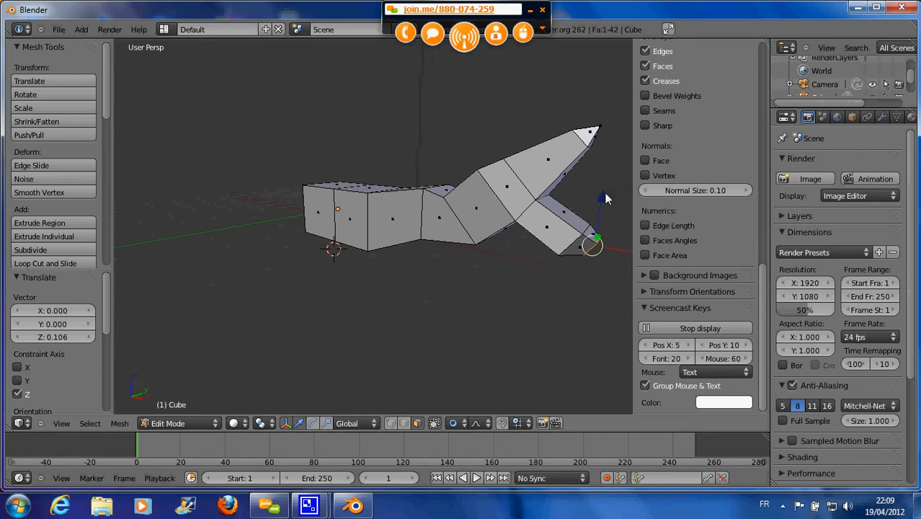
drag(605, 198, 599, 138)
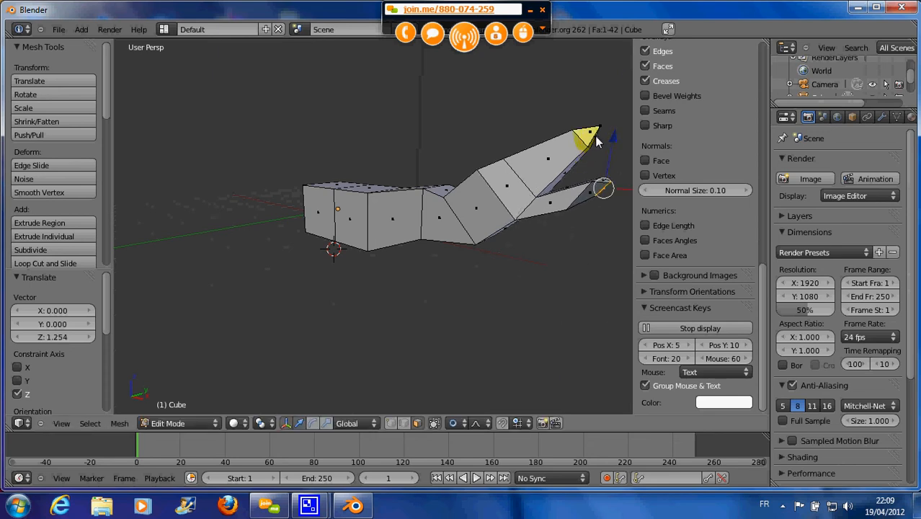
Lower the side face of the upper tip about 0.114 along Z and rotate it around global Y by about 28.6°.
right_click(592, 137)
mouse_move(604, 134)
mouse_down()
mouse_move(600, 146)
mouse_move(591, 141)
mouse_up()
drag(602, 81, 607, 92)
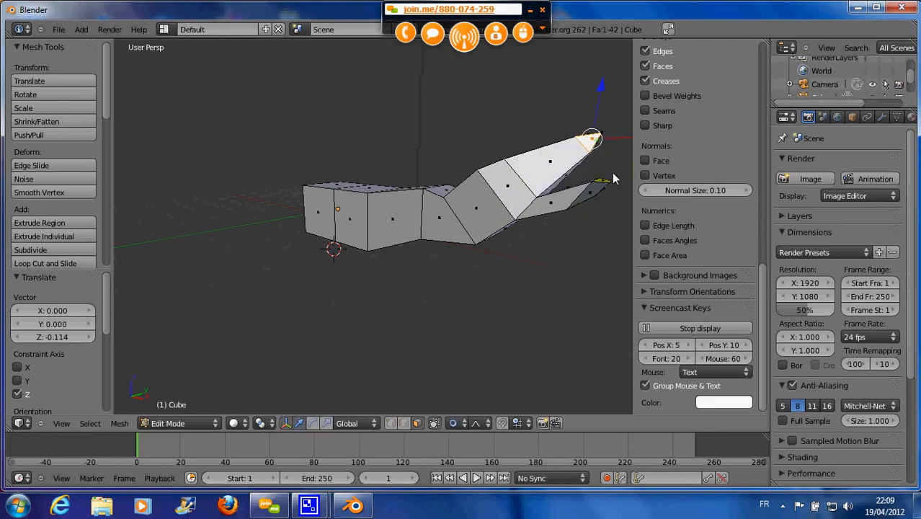
key(r)
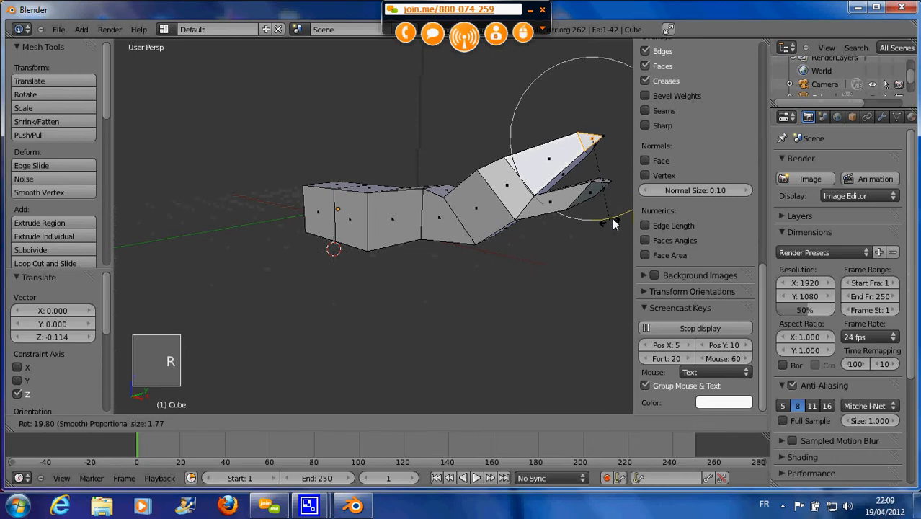
key(y)
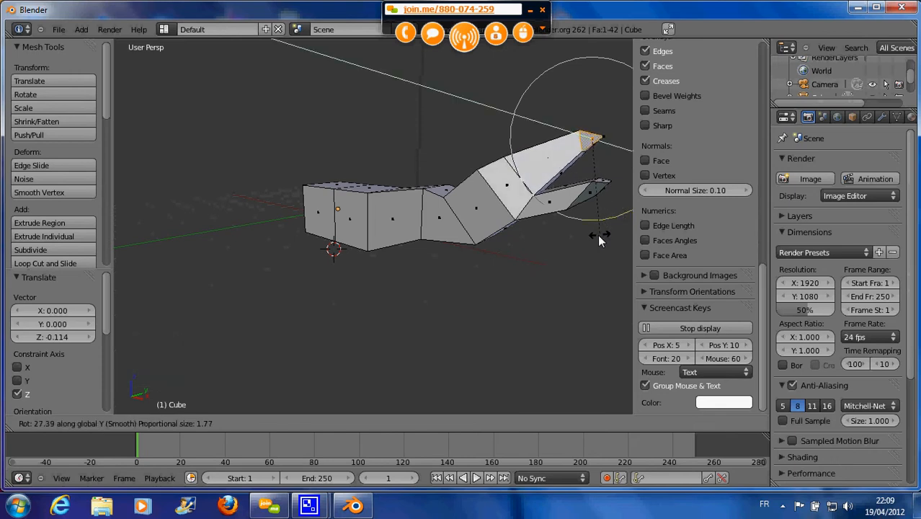
click(597, 235)
Move the upper tip's side face about -0.67 along Y and a face at the lower branch's tip about -0.36 along Y.
middle_drag(596, 235, 586, 176)
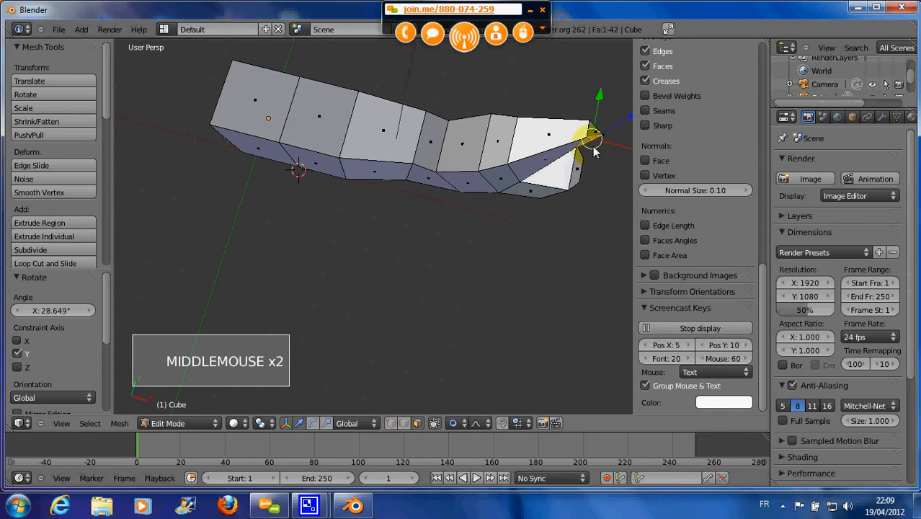
drag(598, 134, 584, 210)
middle_drag(584, 210, 470, 215)
right_click(566, 210)
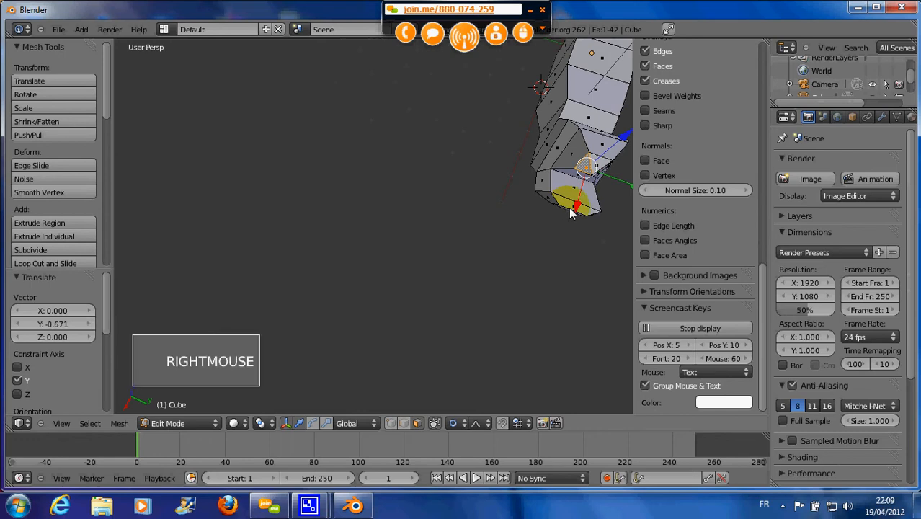
right_click(571, 210)
drag(621, 226, 601, 227)
middle_drag(602, 228, 93, 202)
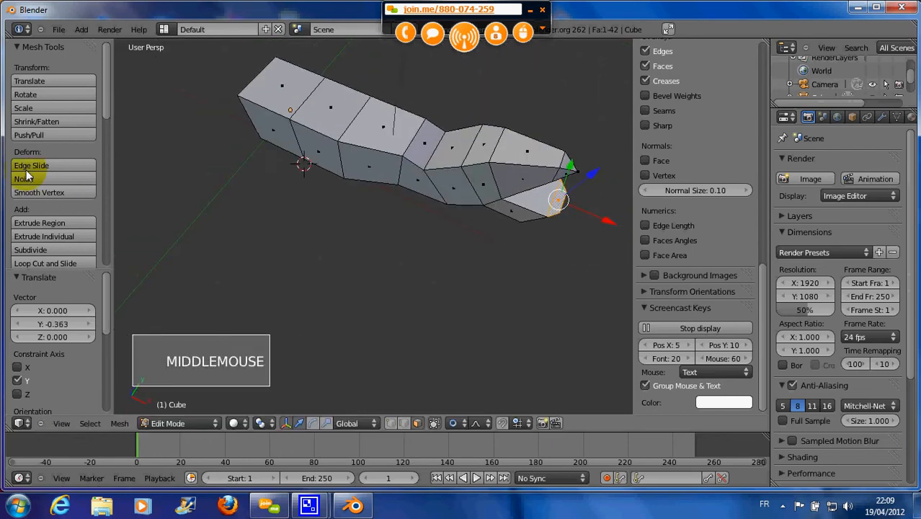
From the top view, shift the tip faces back along Y towards the body's centreline, finishing with a move of about 0.132.
middle_click(141, 183)
key(KP_7)
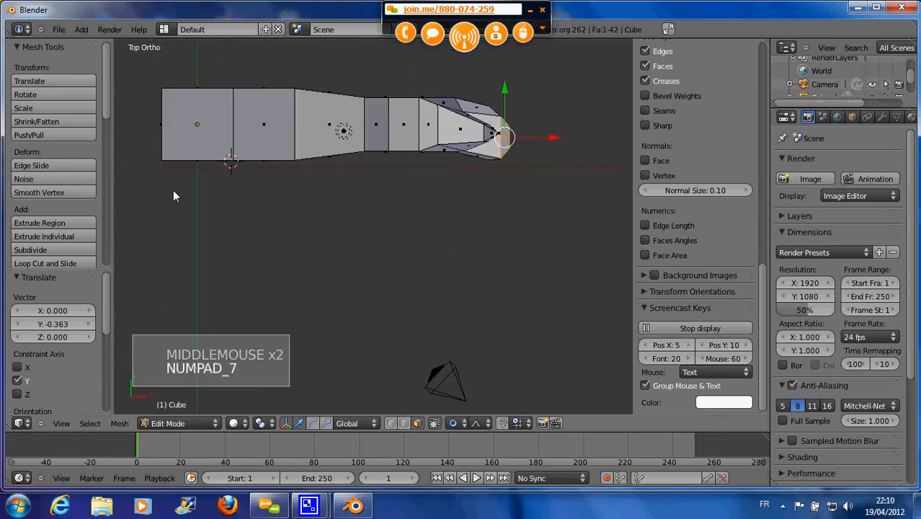
mouse_move(507, 97)
mouse_down()
mouse_move(505, 79)
mouse_move(494, 88)
mouse_up()
right_click(490, 106)
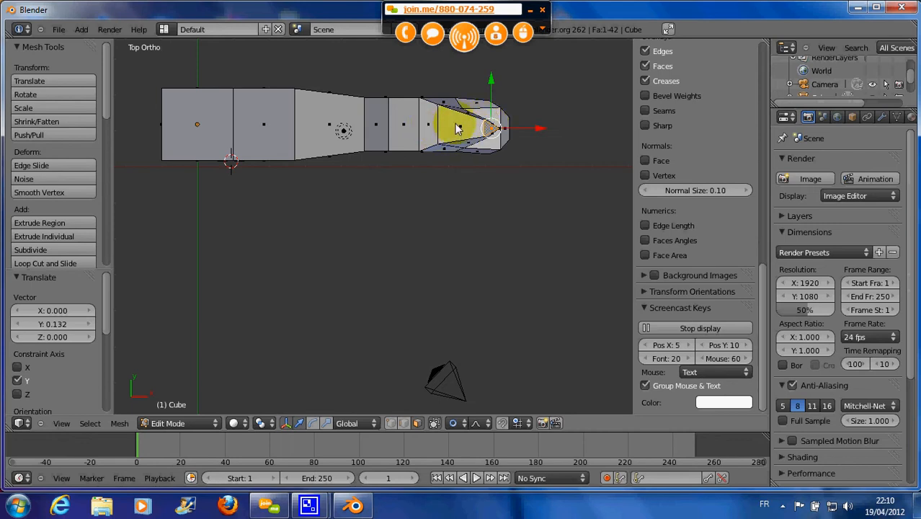
Extrude the end face opposite the branching tips twice along negative X, by about 1.84 and about 2.38.
middle_drag(392, 147, 391, 97)
scroll(379, 122, down, 2)
scroll(361, 147, down, 1)
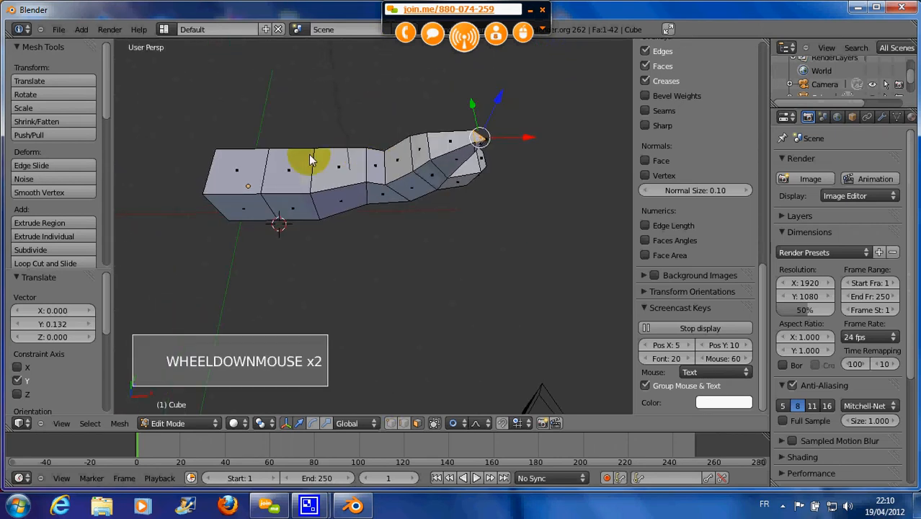
middle_drag(308, 154, 266, 88)
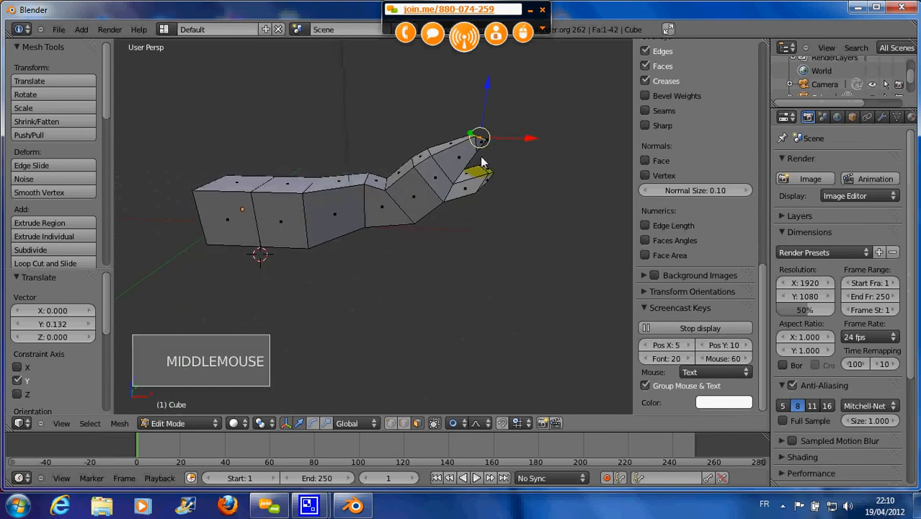
right_click(476, 180)
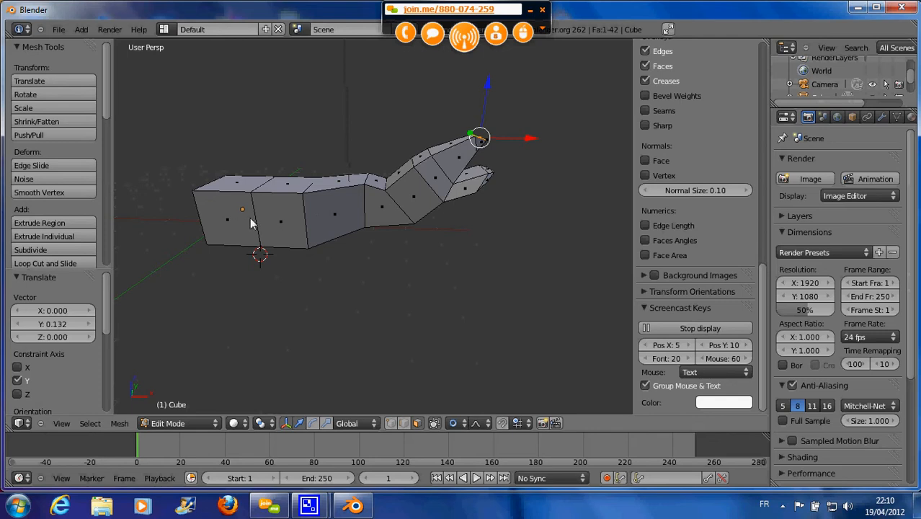
shift+middle_drag(245, 215, 420, 235)
right_click(410, 251)
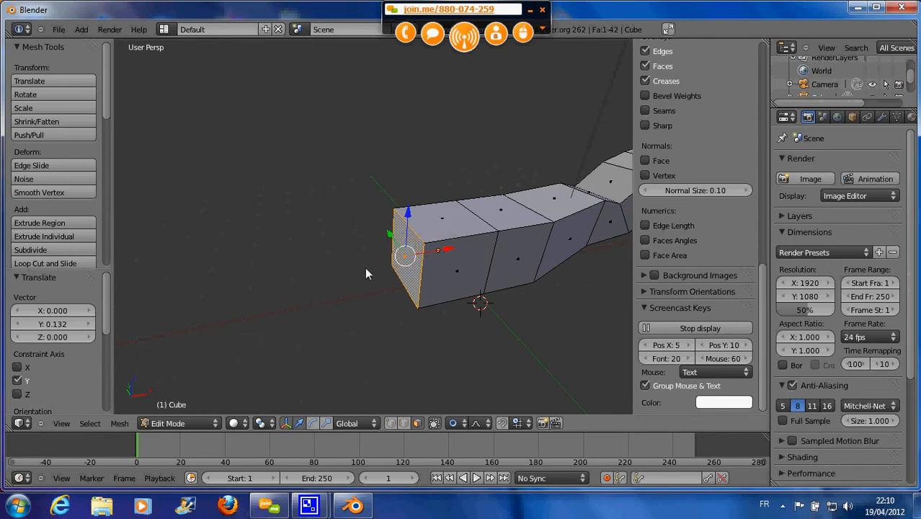
scroll(396, 274, down, 1)
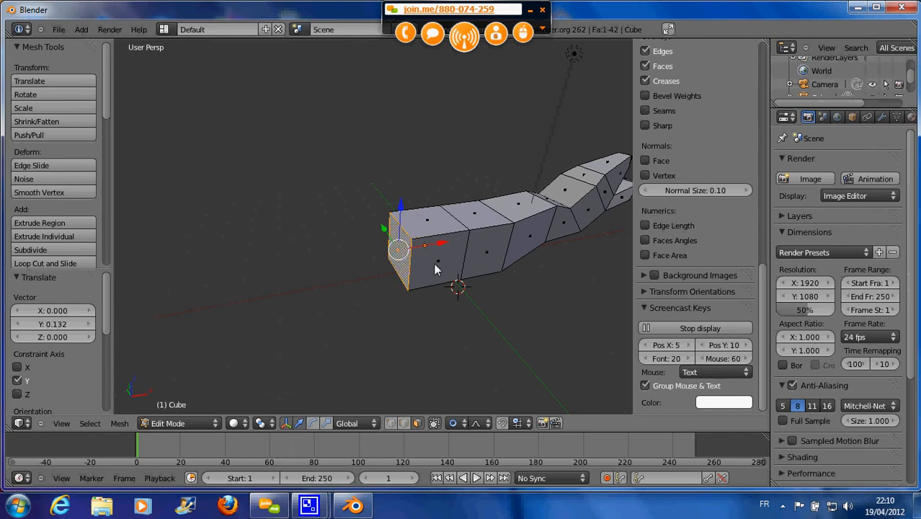
key(e)
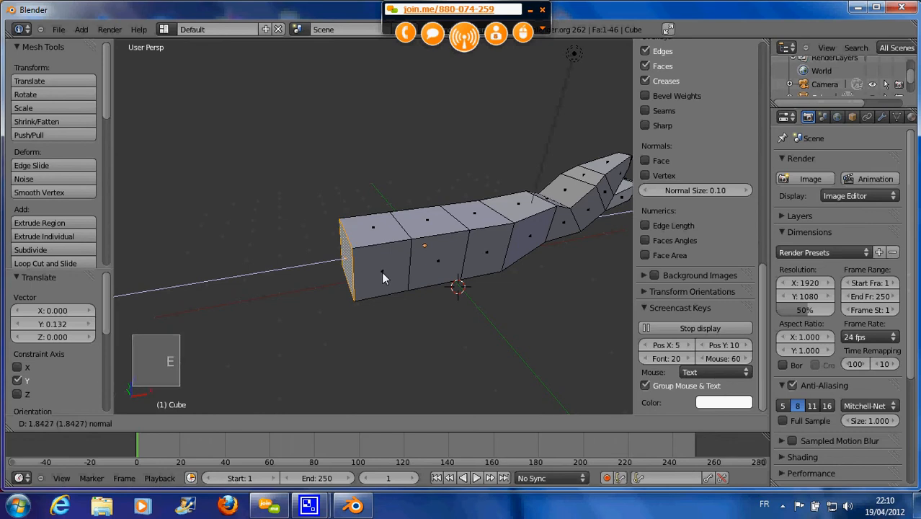
click(381, 271)
key(e)
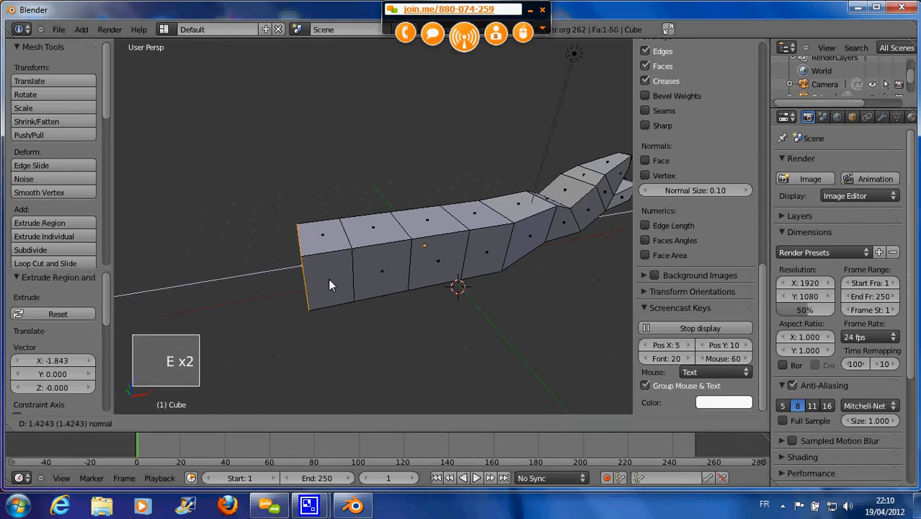
click(305, 280)
Shrink the tail's end face almost to a point, shift it about -0.529 along X and lower it about 1.146 along Z.
key(s)
key(s)
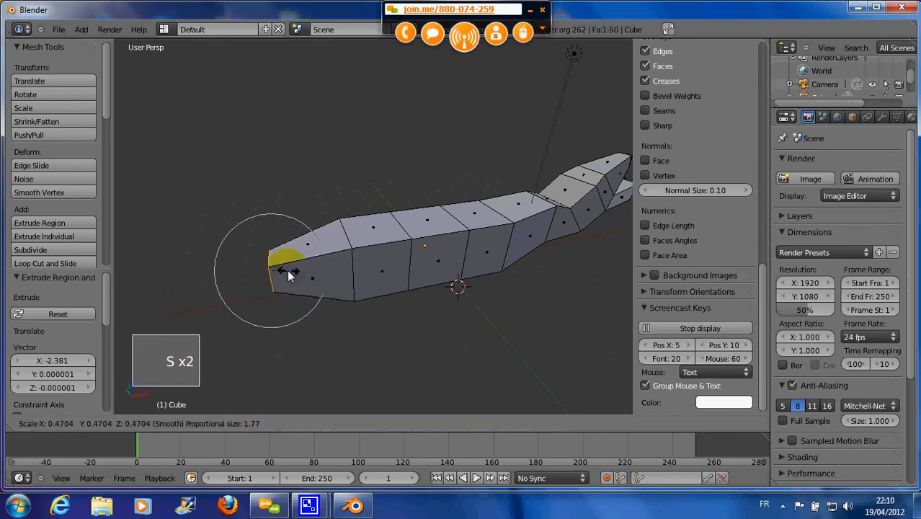
click(274, 270)
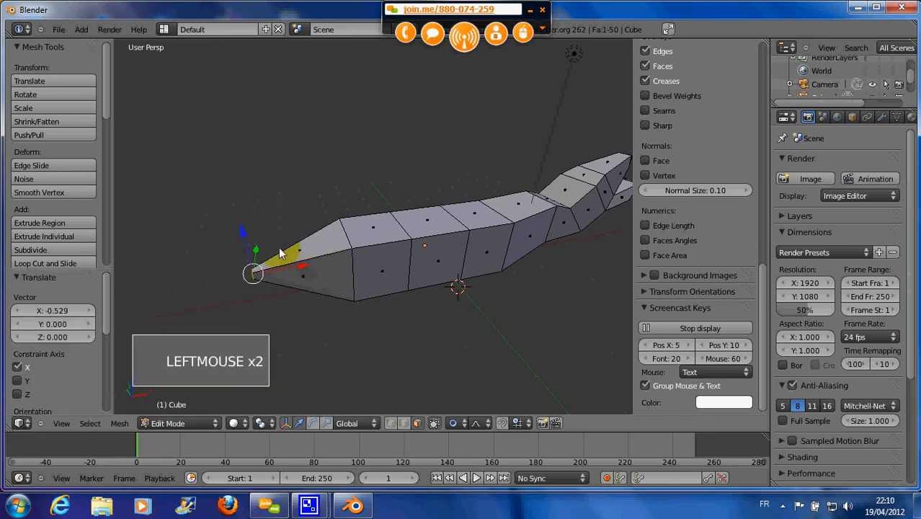
drag(246, 234, 253, 267)
Extrude the tail's small end face about 1.68 along negative X to form a thin tip segment.
middle_drag(333, 282, 368, 274)
scroll(382, 276, down, 1)
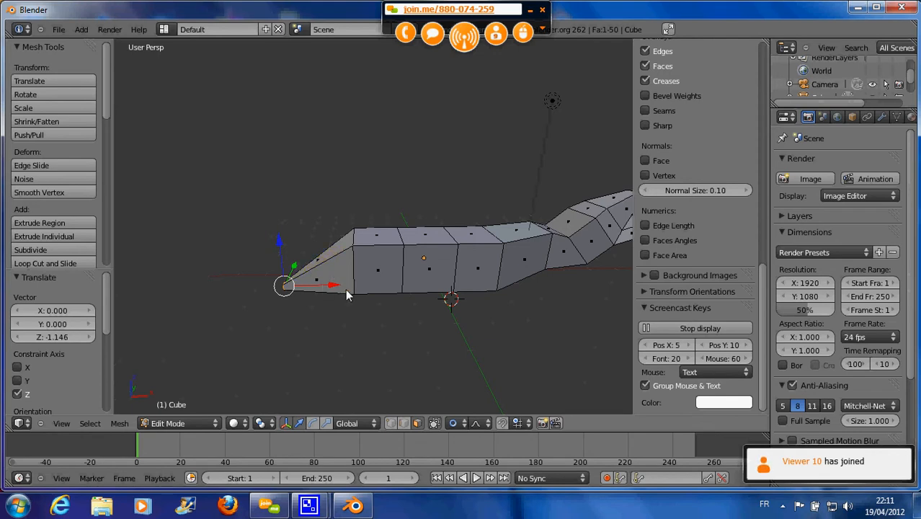
key(e)
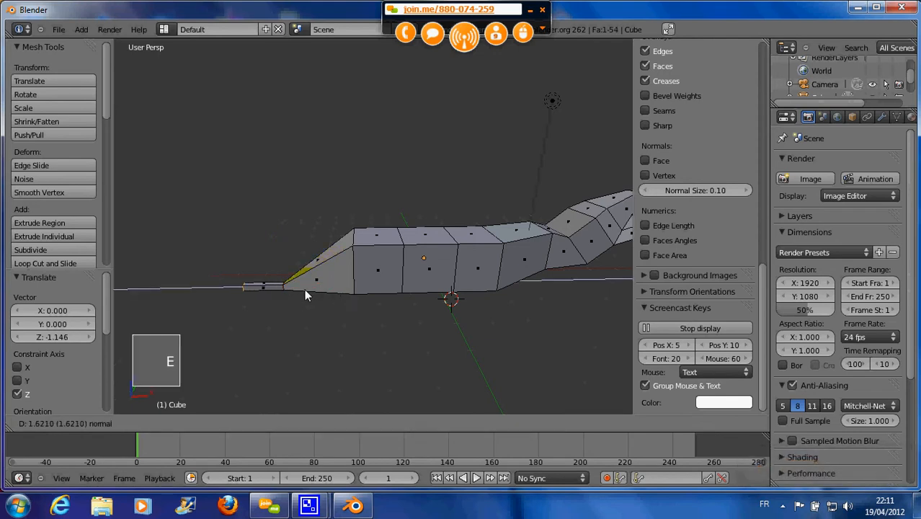
click(304, 293)
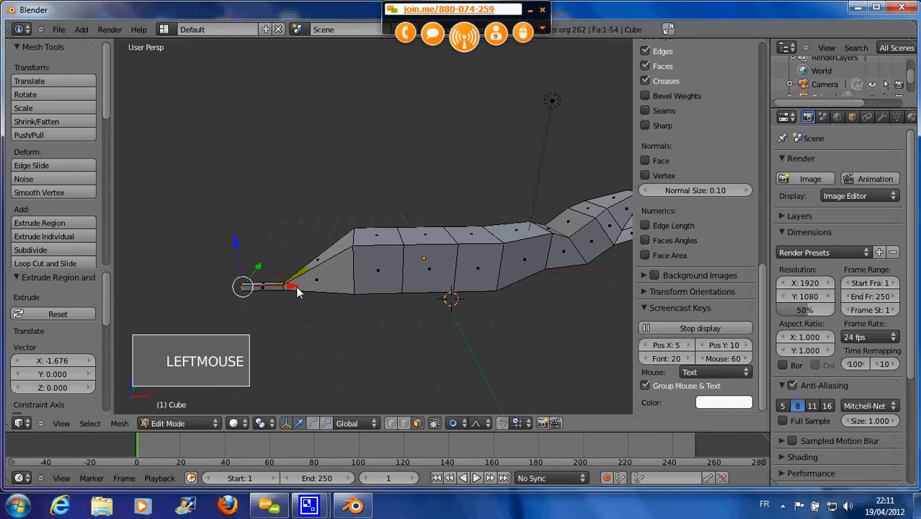
Switch to edge selection and select the edge loop where the thin tip segment meets the tail.
scroll(287, 287, up, 1)
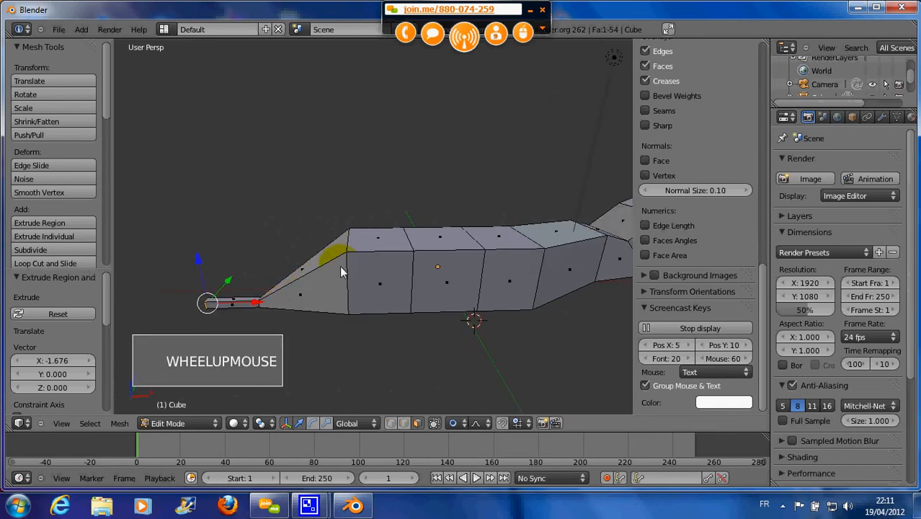
alt+right_click(258, 303)
alt+right_click(274, 300)
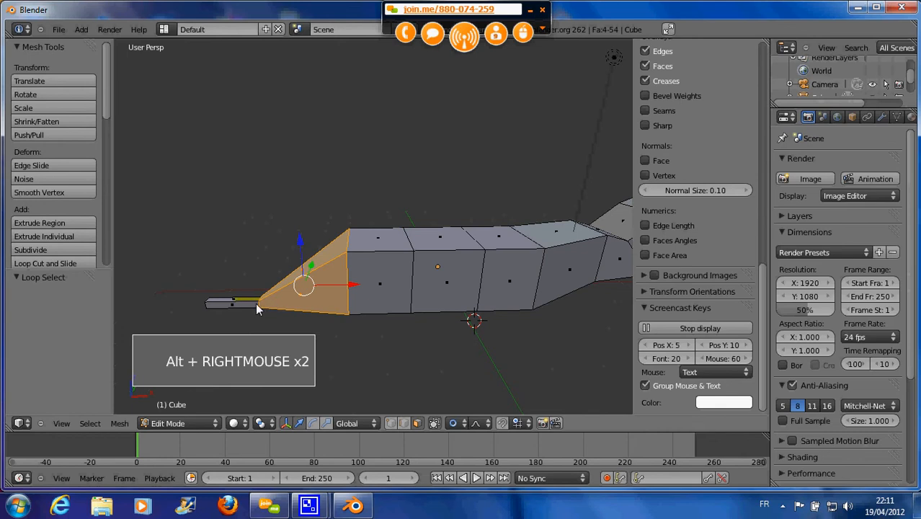
click(403, 423)
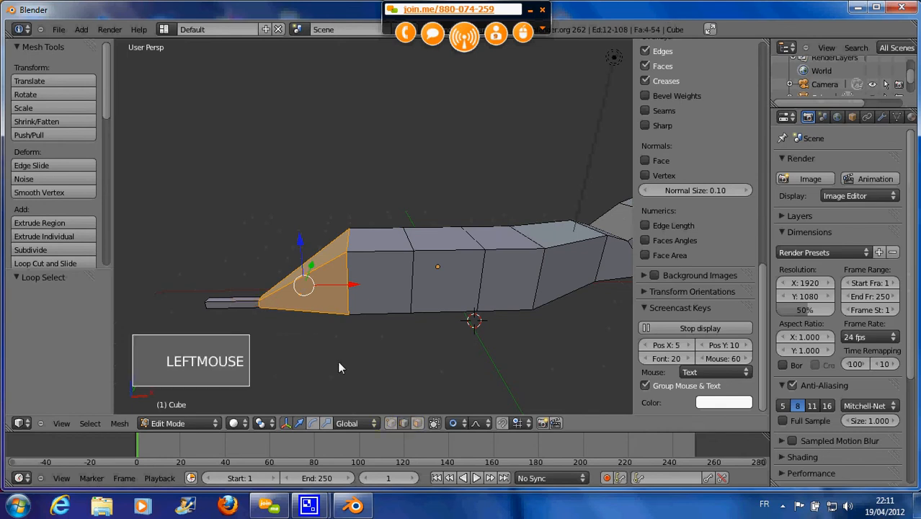
right_click(262, 310)
alt+right_click(262, 310)
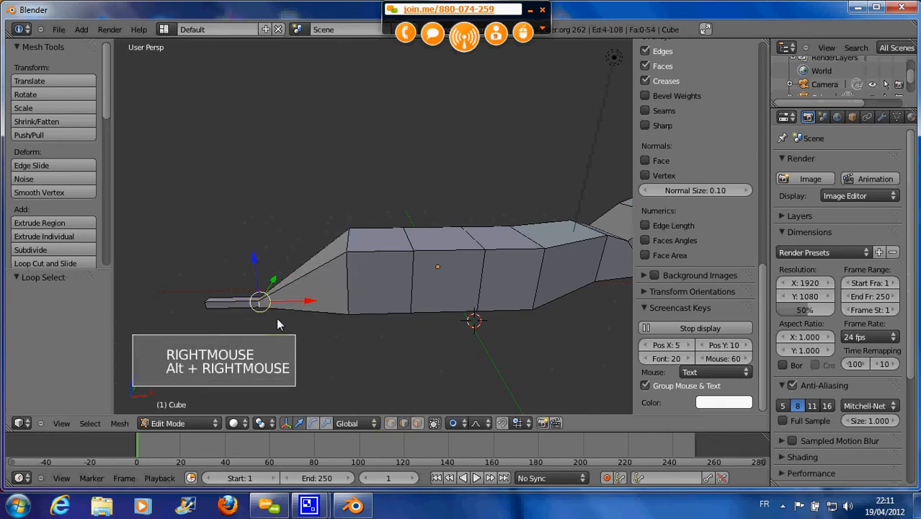
Scale the edge loop at the thin tip segment's base up about 2.3 times and raise it about 0.324 along Z.
shift+middle_drag(267, 307, 319, 262)
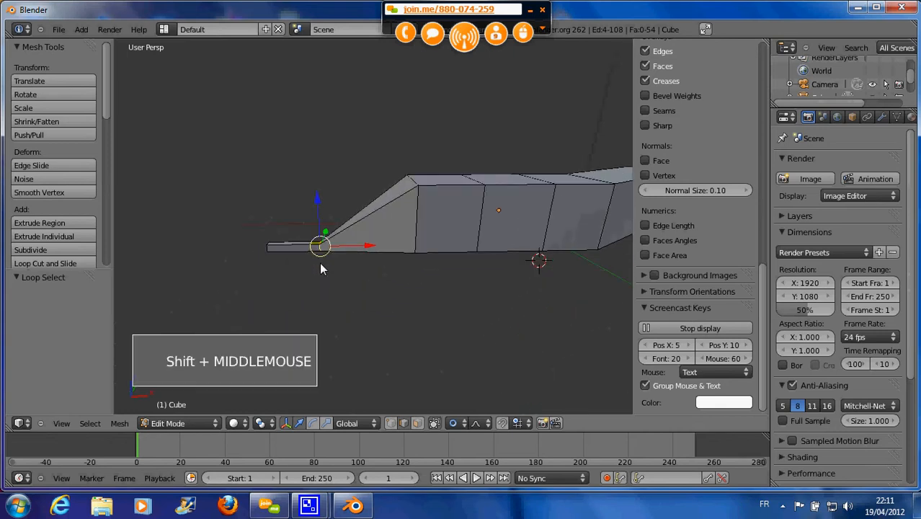
scroll(332, 271, up, 3)
scroll(330, 264, up, 3)
scroll(316, 275, down, 3)
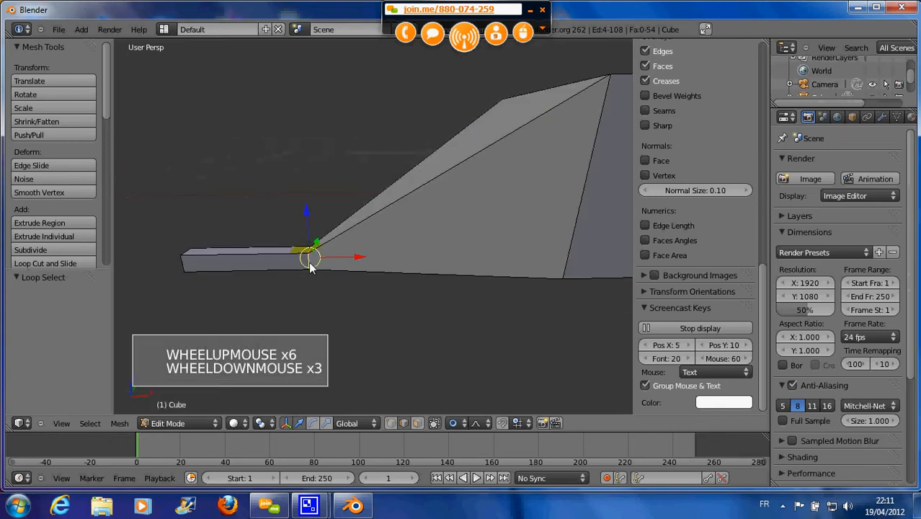
alt+right_click(308, 263)
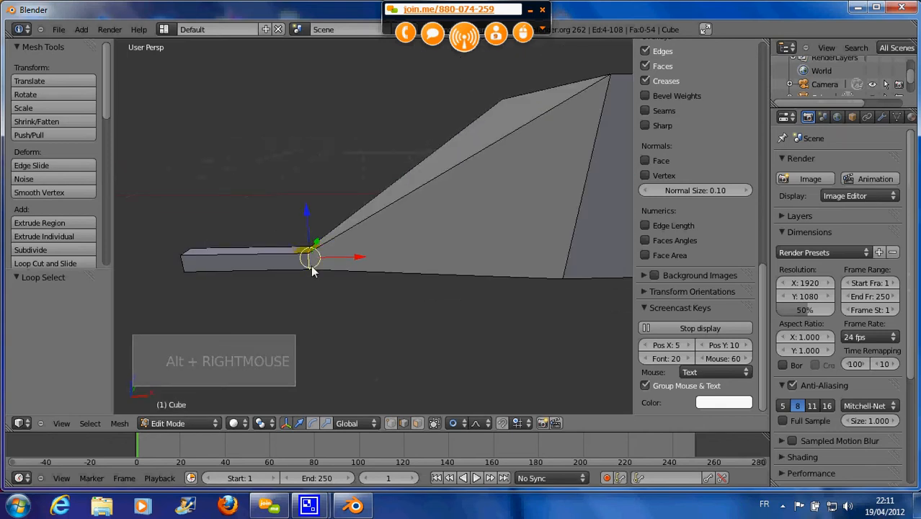
alt+middle_click(336, 266)
alt+middle_click(361, 252)
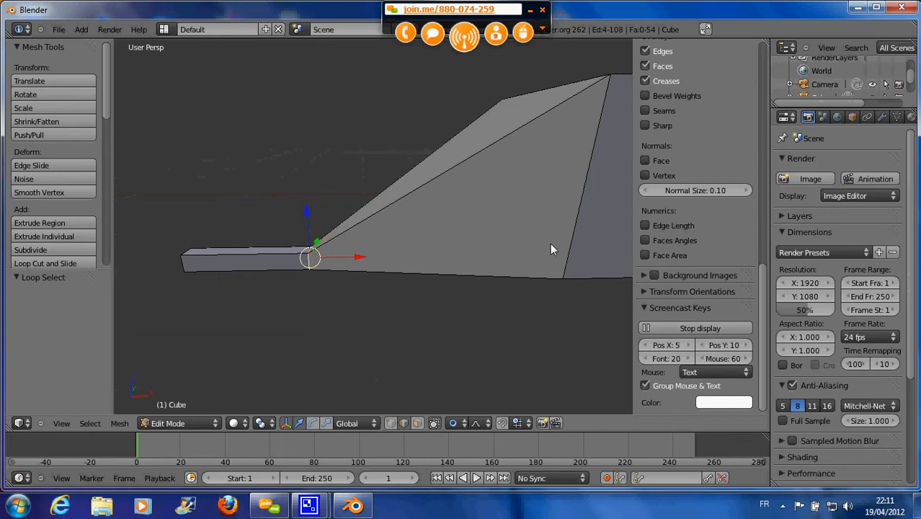
alt+right_click(575, 229)
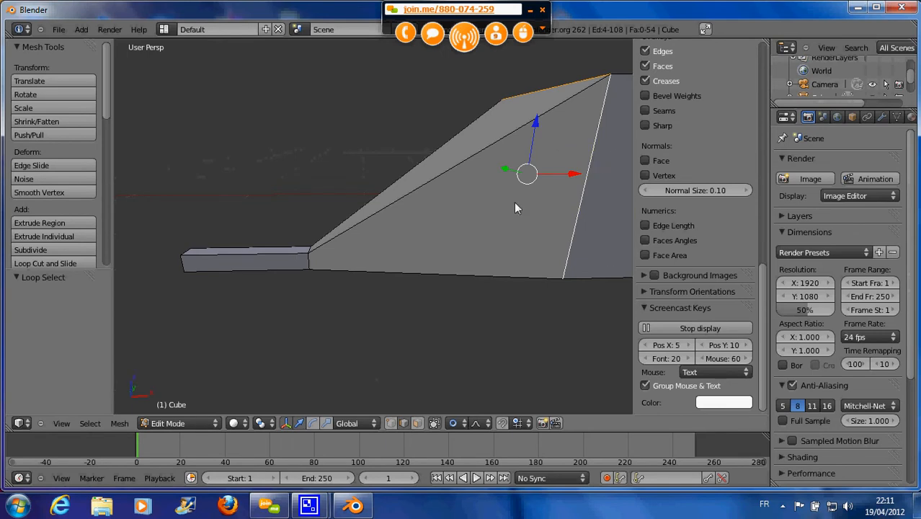
alt+right_click(307, 256)
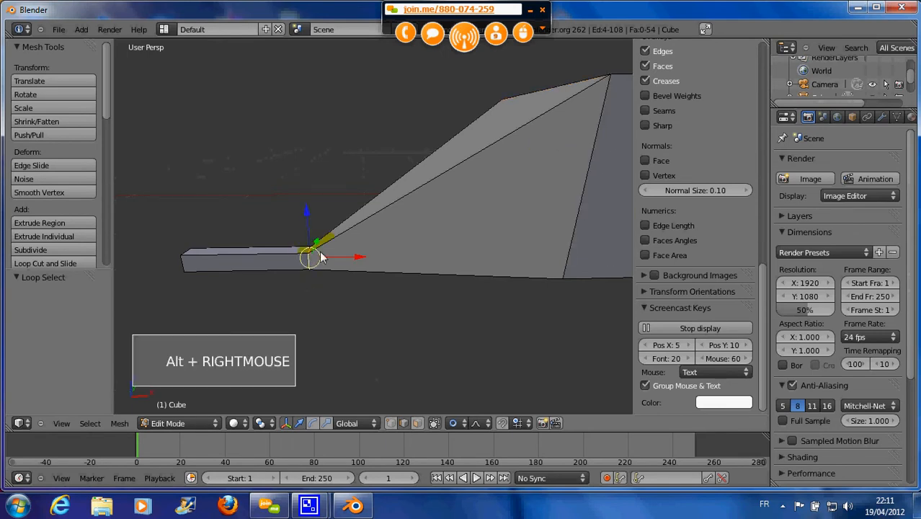
key(s)
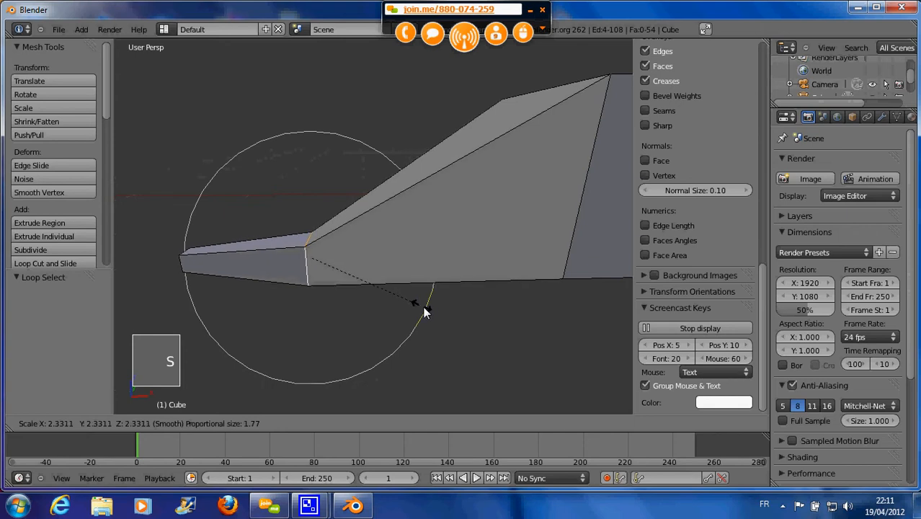
click(430, 307)
drag(305, 209, 302, 188)
Scale the edge loop at the tail's thick end to about 0.688 and lower it about 0.399 along Z.
scroll(412, 275, down, 3)
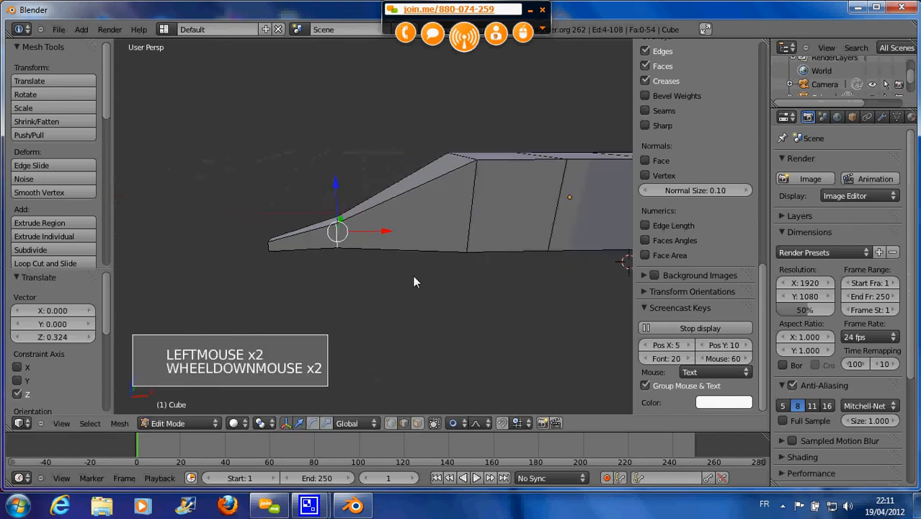
alt+right_click(447, 212)
key(s)
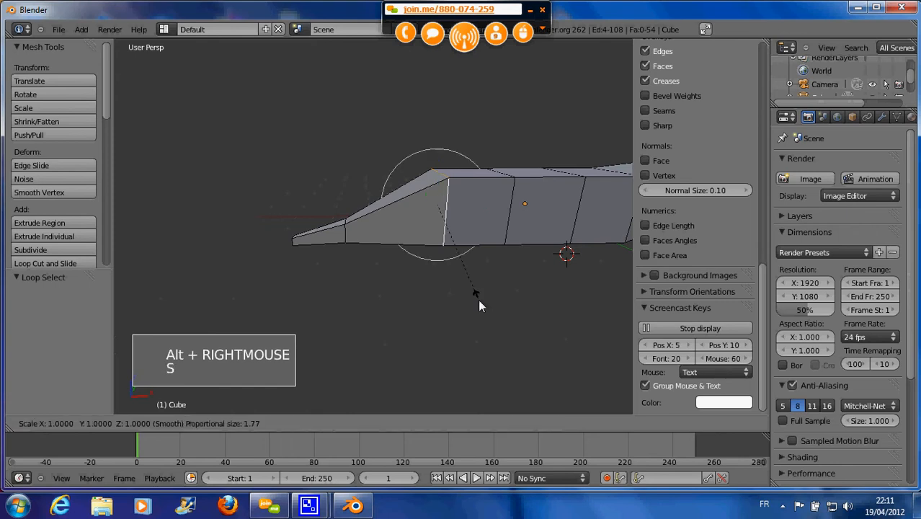
click(457, 274)
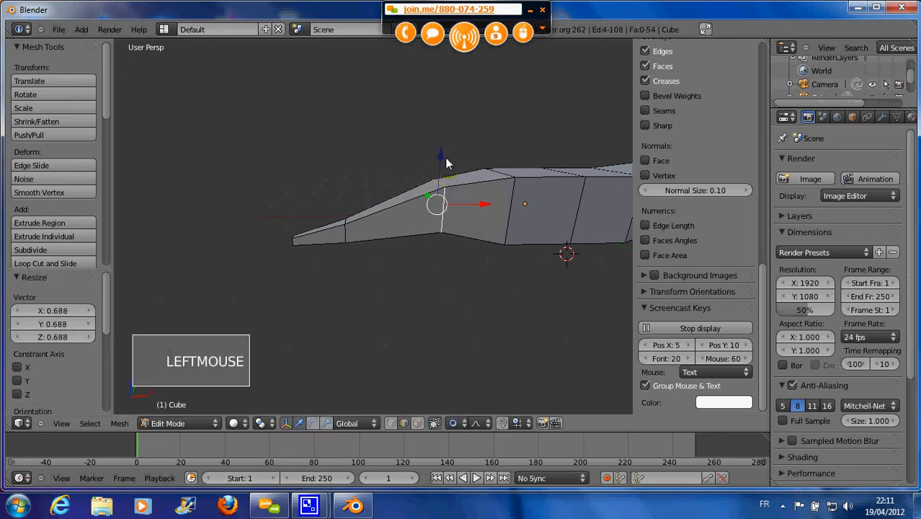
drag(444, 157, 442, 169)
Switch to face selection and select two side faces of the body, one on each side of the middle segment.
scroll(504, 252, down, 2)
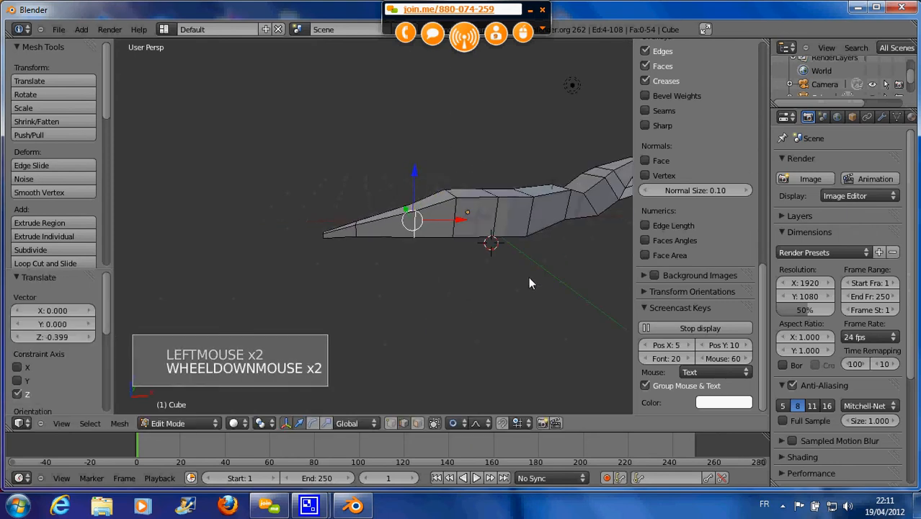
middle_drag(529, 277, 497, 241)
scroll(518, 298, down, 1)
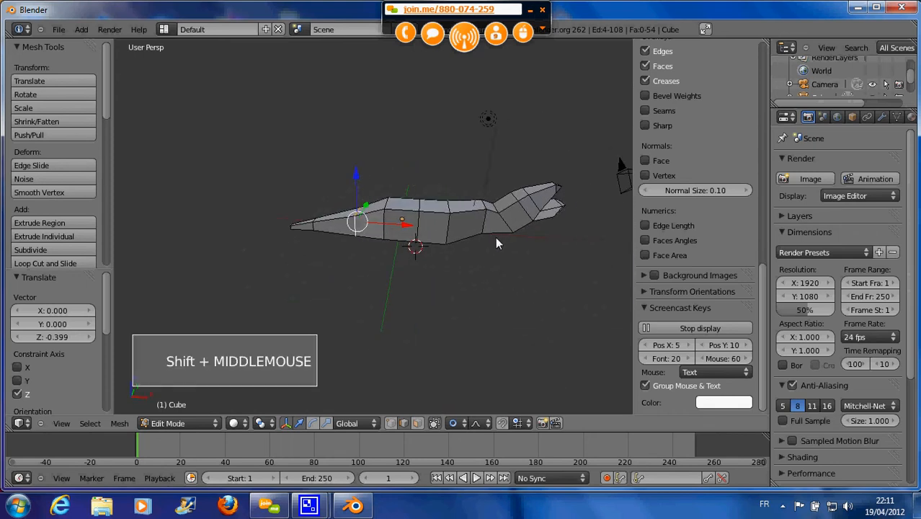
scroll(489, 245, up, 1)
scroll(457, 244, up, 1)
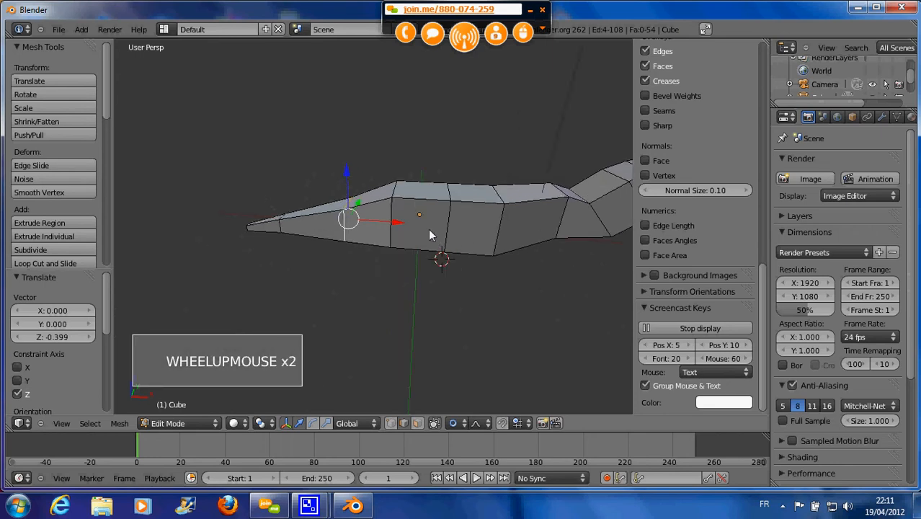
right_click(521, 241)
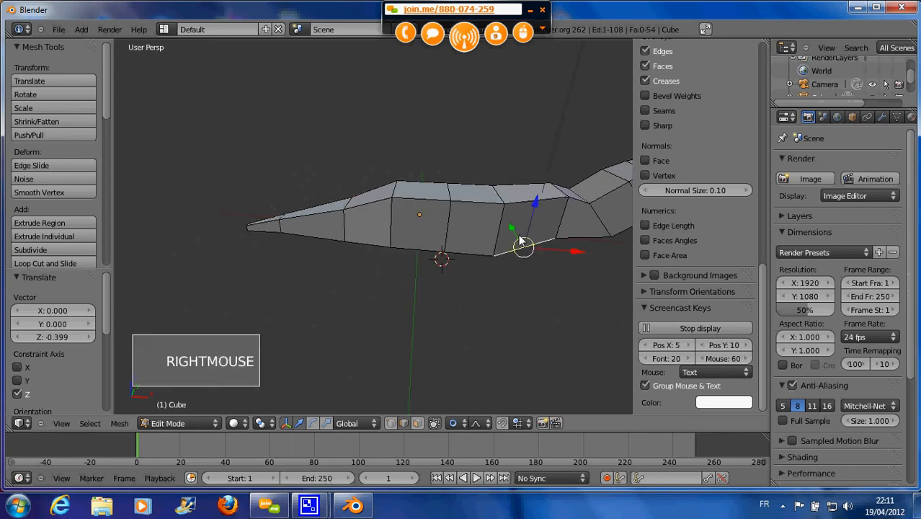
click(417, 423)
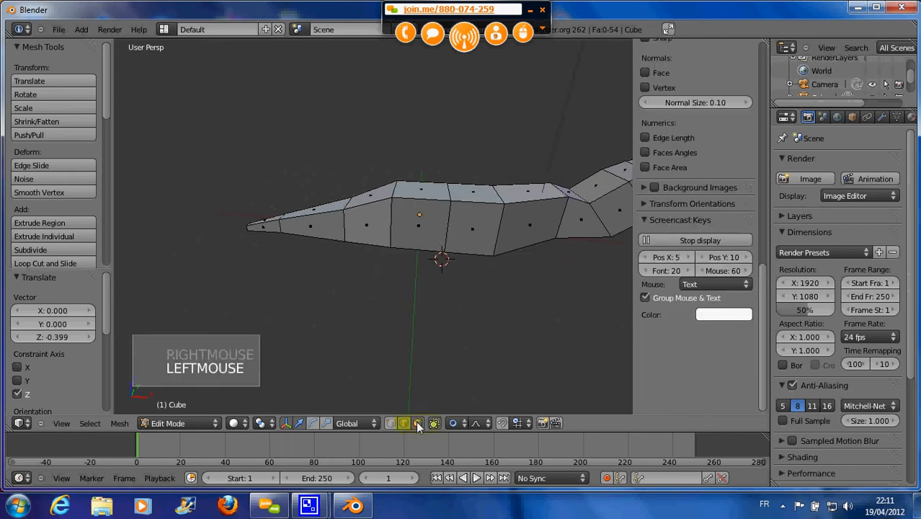
right_click(541, 229)
shift+right_click(422, 235)
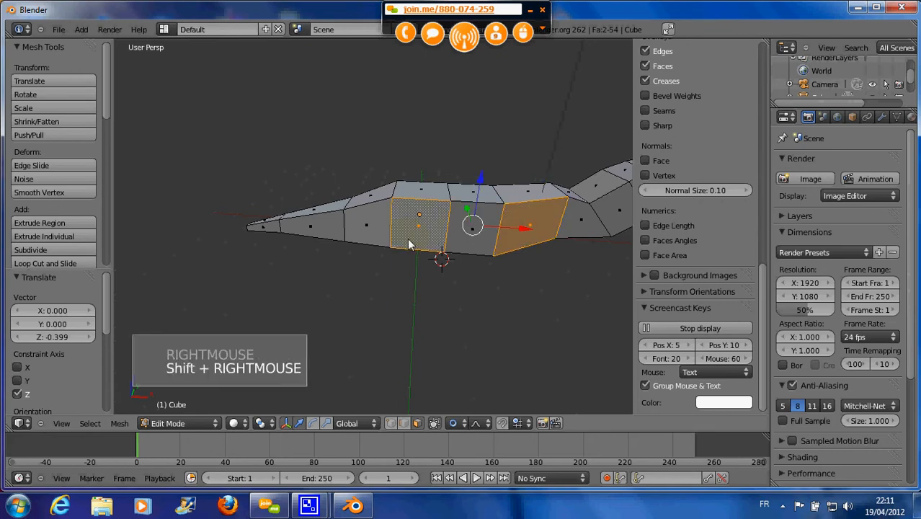
Add the two matching faces on the opposite side of the body to the selection.
middle_drag(411, 243, 535, 247)
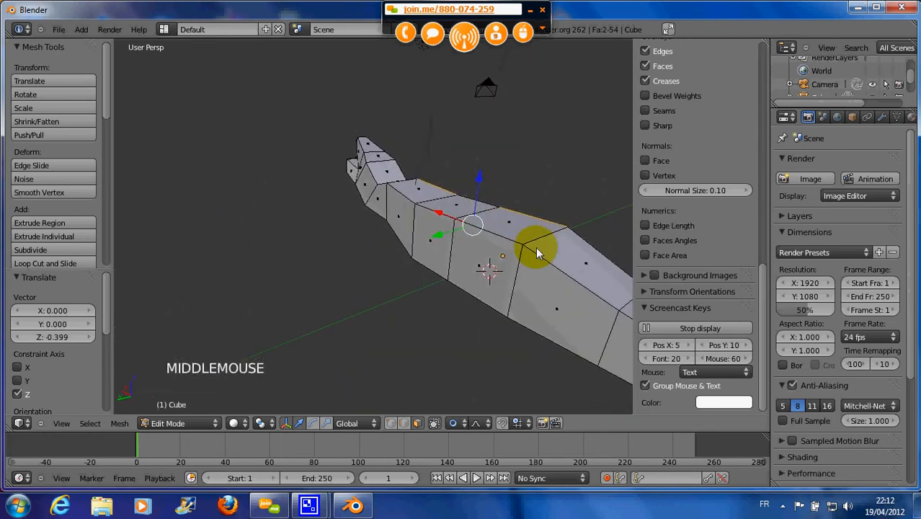
shift+right_click(477, 255)
shift+right_click(441, 229)
middle_drag(441, 230, 349, 250)
middle_drag(471, 253, 460, 273)
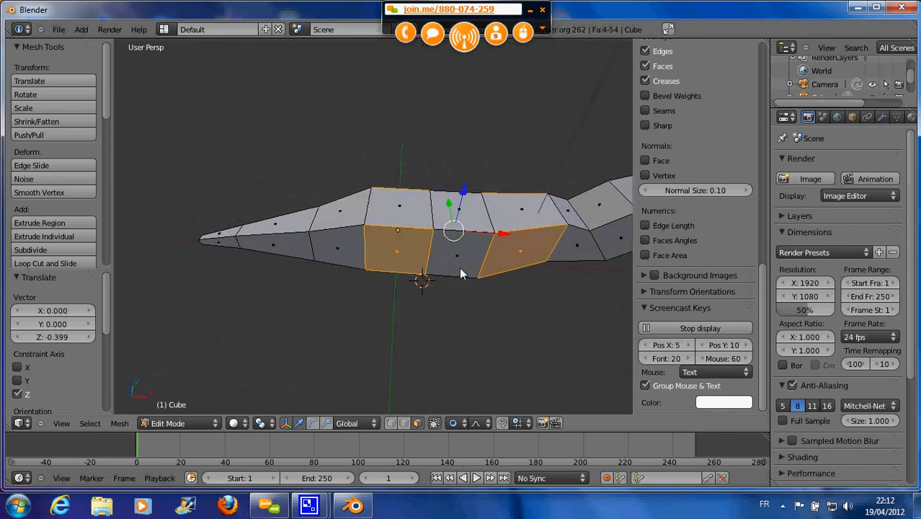
scroll(462, 272, down, 2)
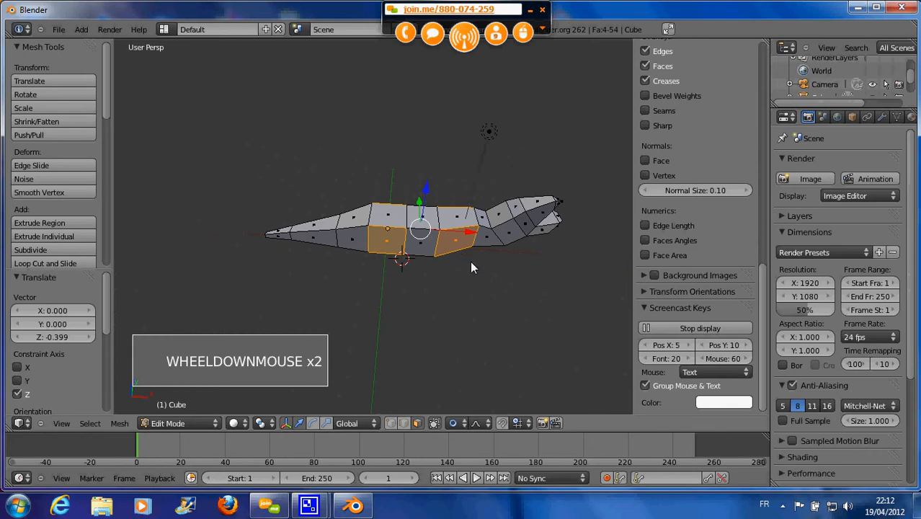
Set the pivot point to Individual Origins for the four selected body side faces.
scroll(469, 262, up, 2)
scroll(469, 266, up, 1)
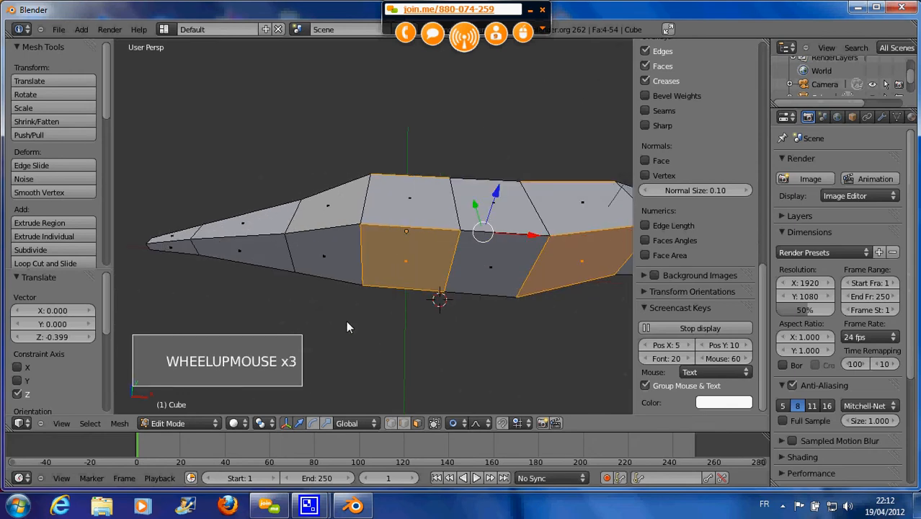
click(260, 424)
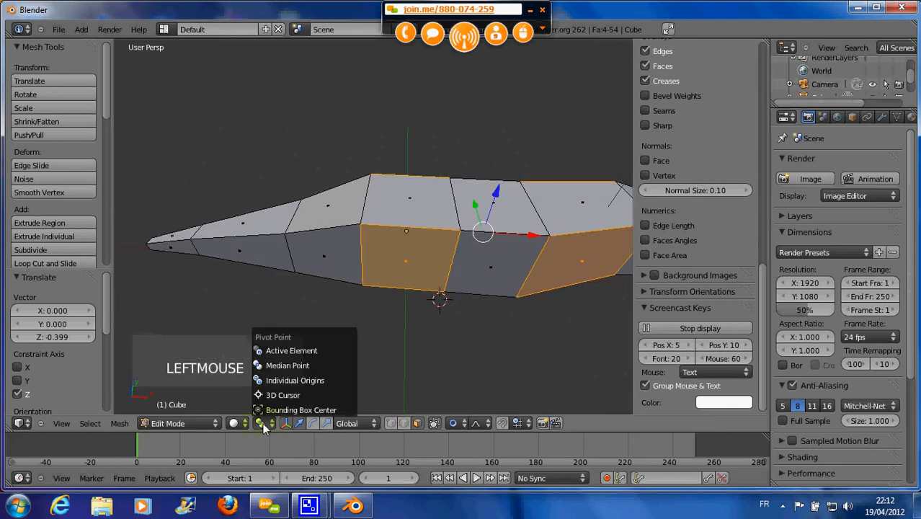
click(282, 379)
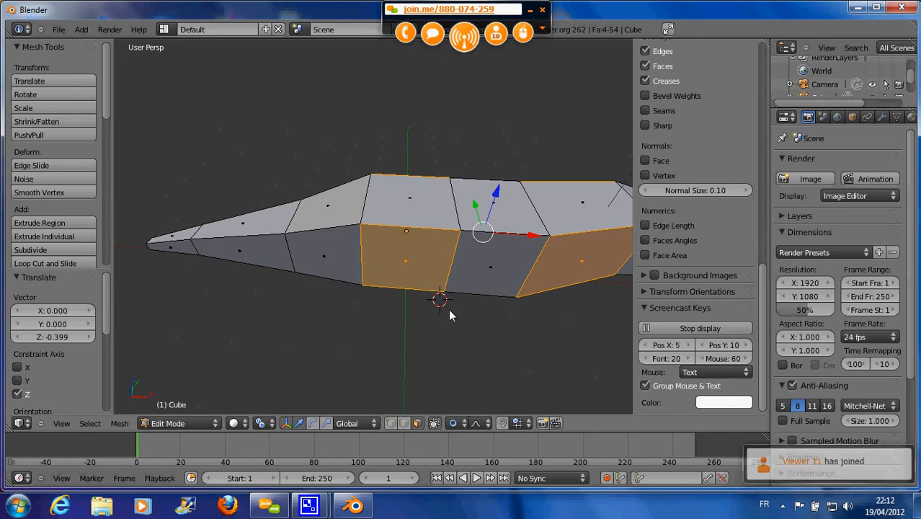
scroll(490, 315, down, 1)
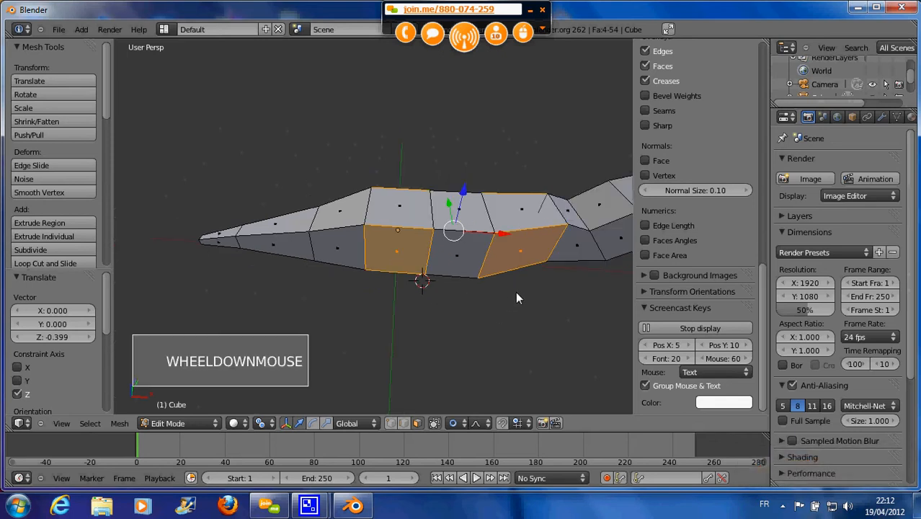
click(260, 423)
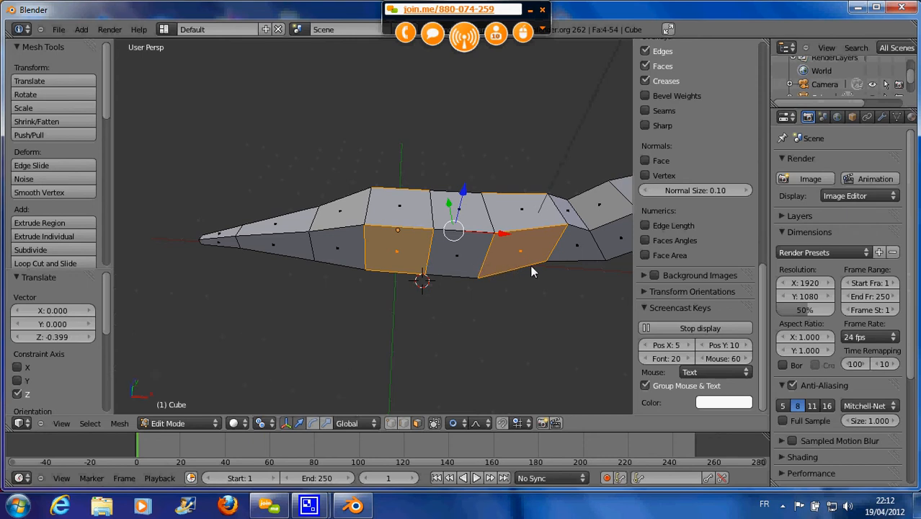
Extrude the four selected body side faces in place and scale them to about 0.456 around their individual origins.
key(e)
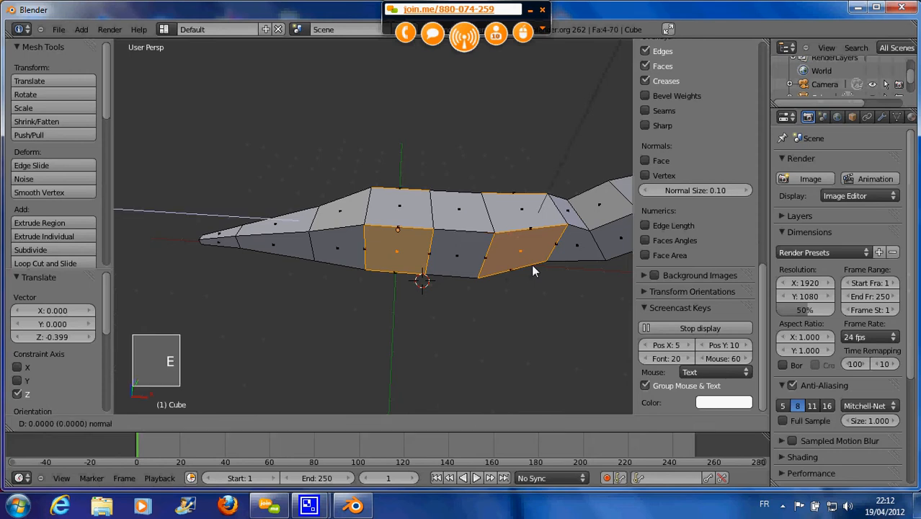
right_click(532, 266)
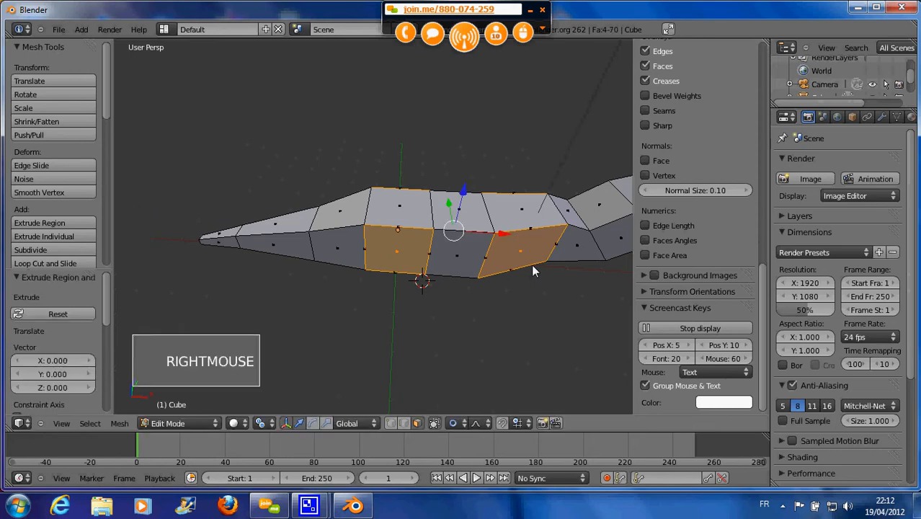
key(s)
key(s)
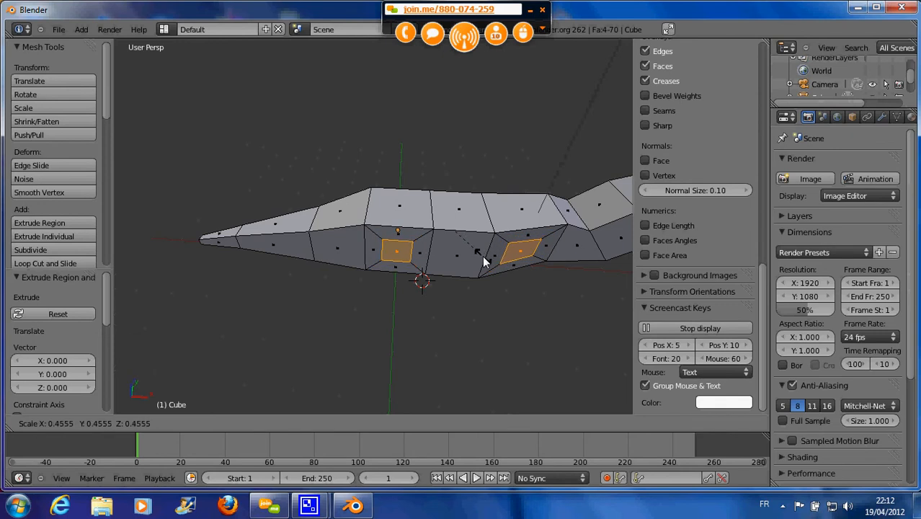
click(484, 262)
Extrude the four inset side faces outward as individual faces by about 2.454 to form leg stubs.
middle_drag(438, 262, 468, 248)
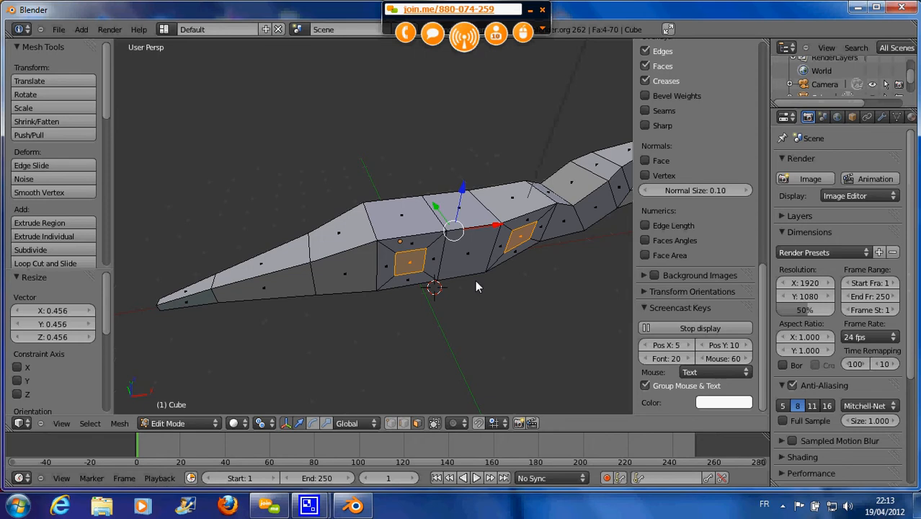
middle_drag(475, 287, 528, 277)
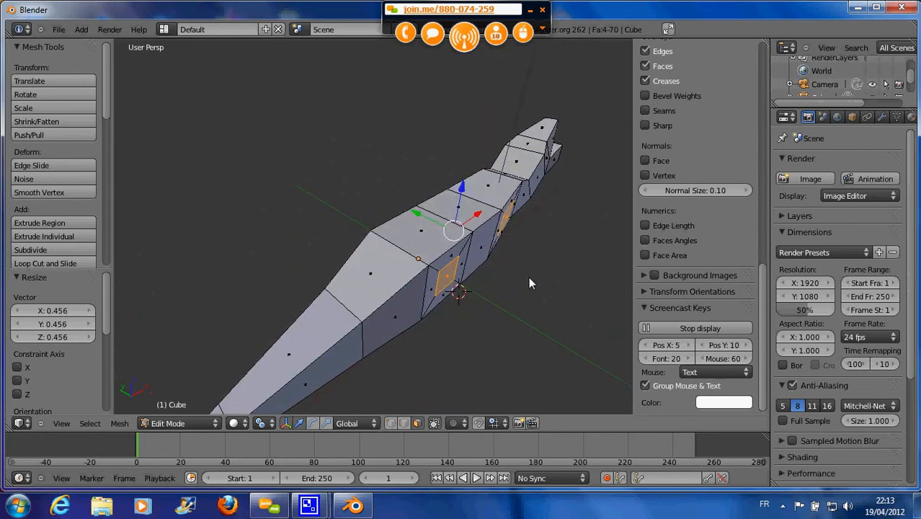
key(e)
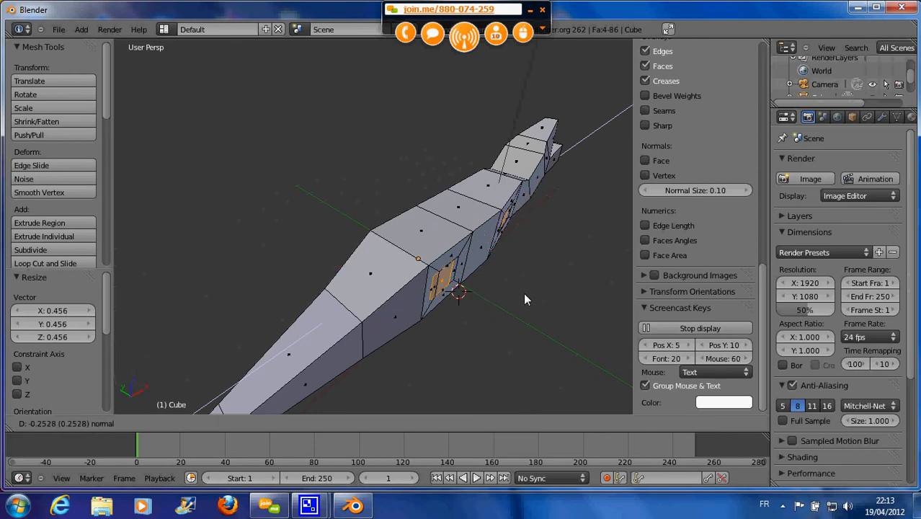
right_click(557, 288)
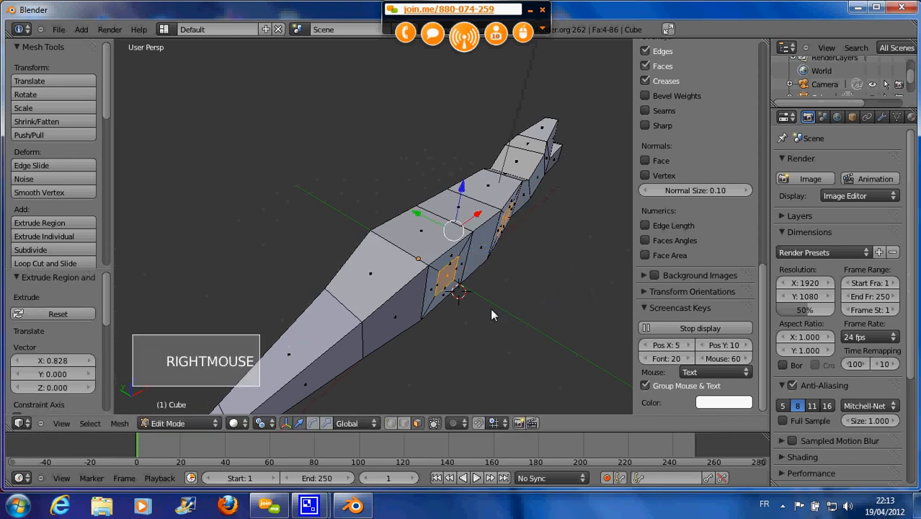
key(alt+e)
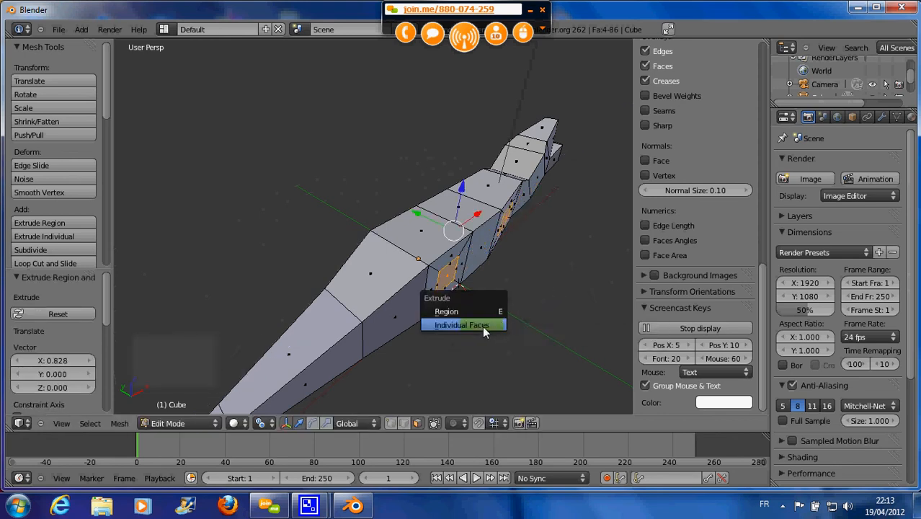
click(482, 326)
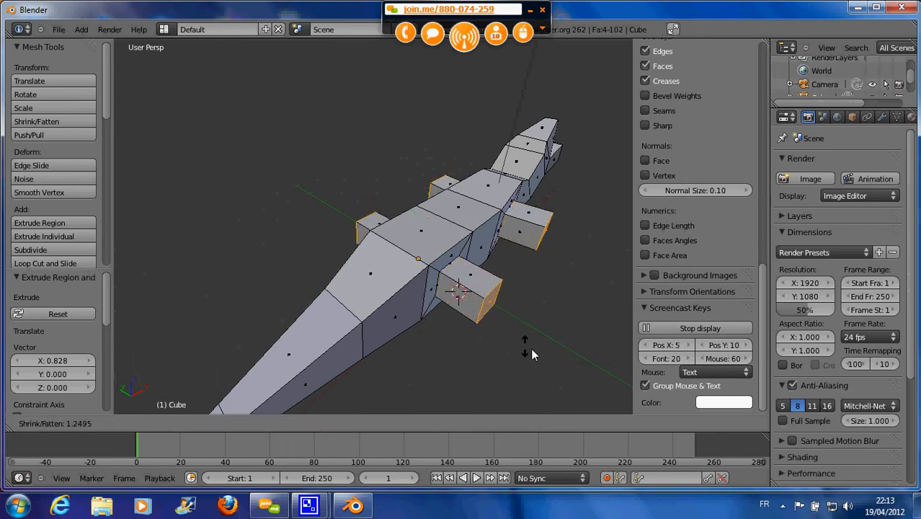
click(561, 353)
Rotate the end faces of the four leg stubs about 36° around the global X axis.
scroll(562, 350, down, 2)
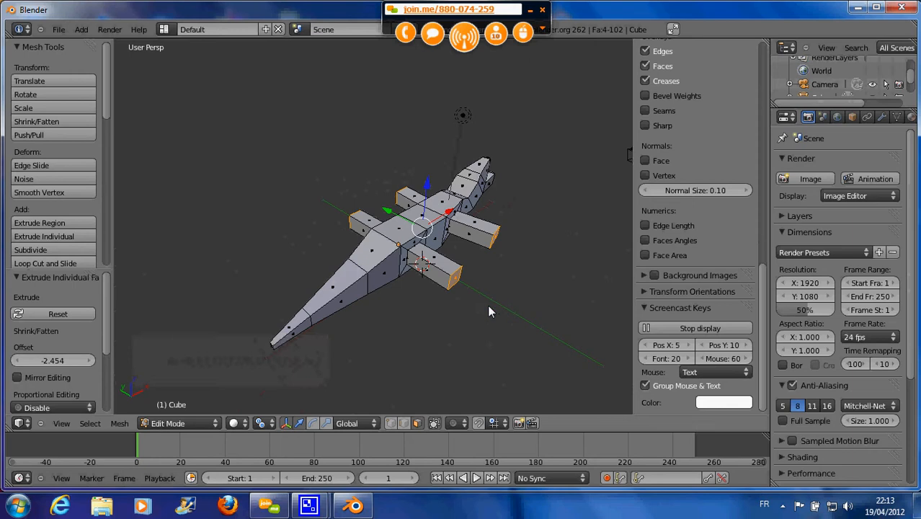
middle_drag(489, 309, 509, 288)
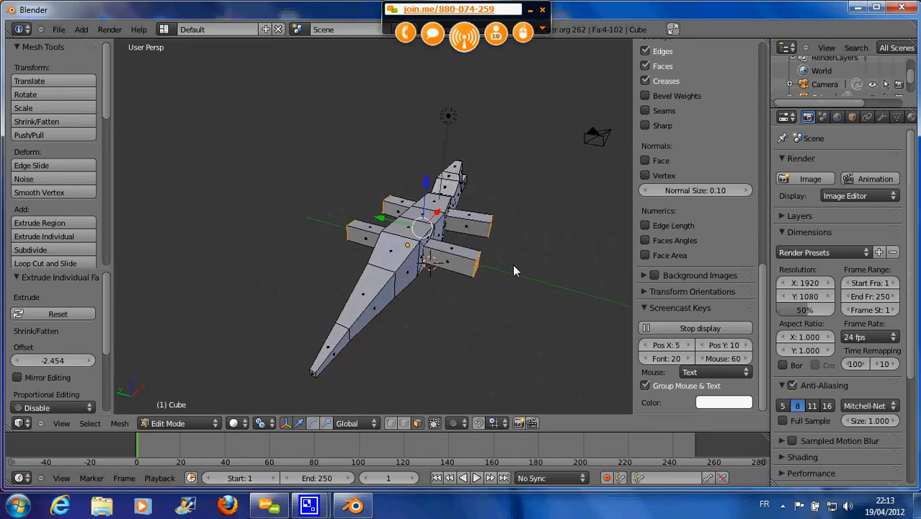
key(r)
key(x)
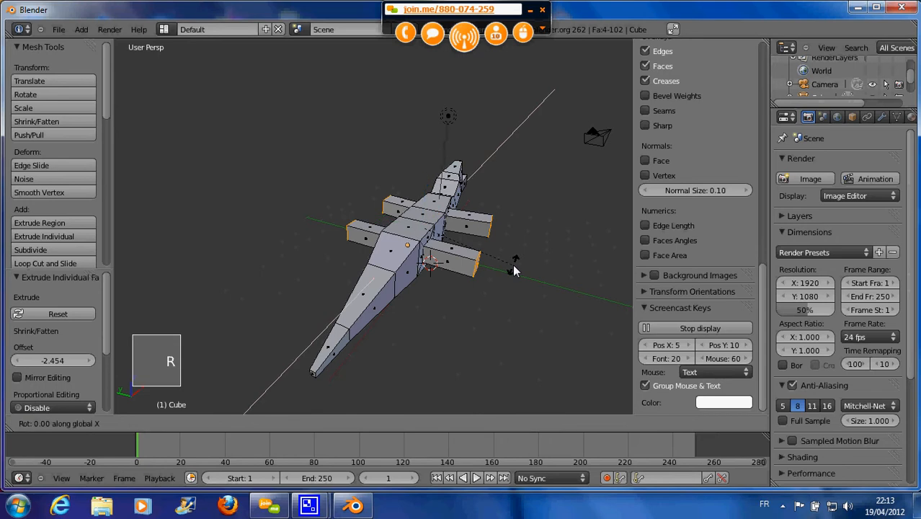
click(472, 310)
Deselect the two end faces on one side and extrude the other two about -1.613 along Y and -1.171 along Z.
middle_drag(408, 256, 363, 235)
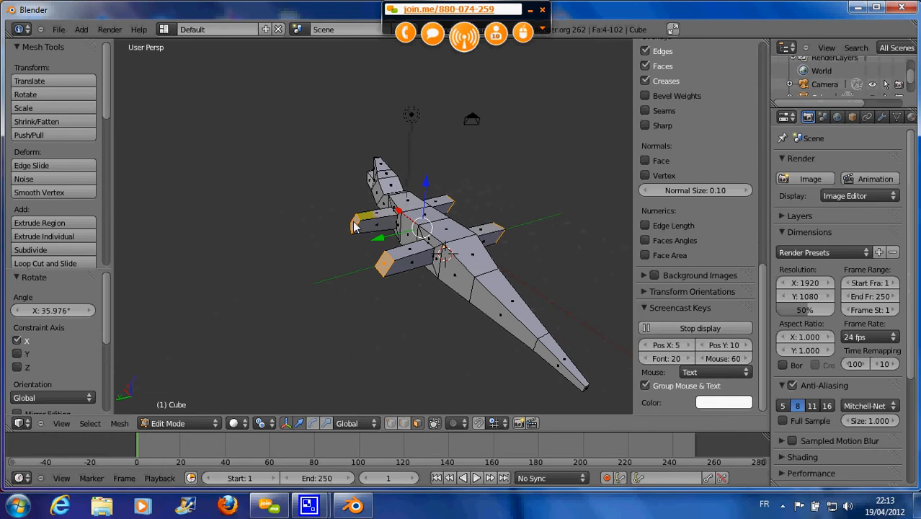
shift+right_click(355, 227)
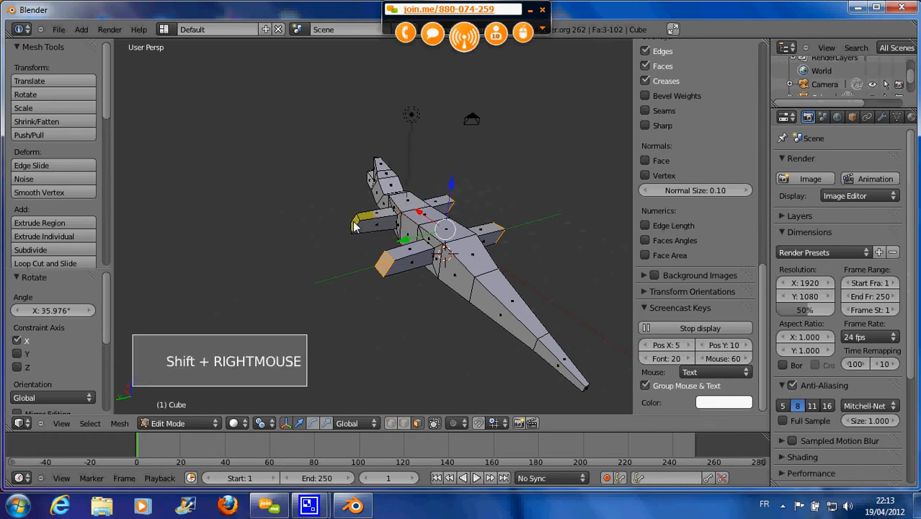
shift+right_click(387, 268)
middle_drag(503, 275, 476, 257)
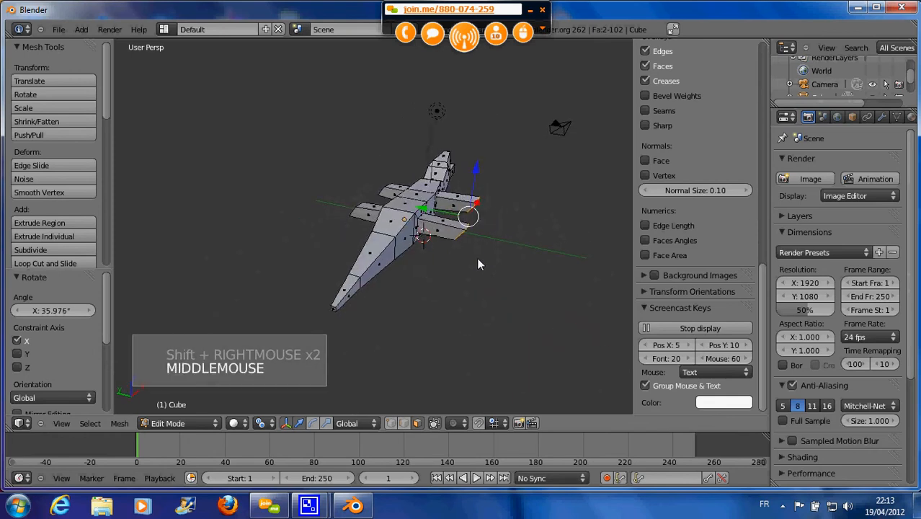
key(e)
click(499, 279)
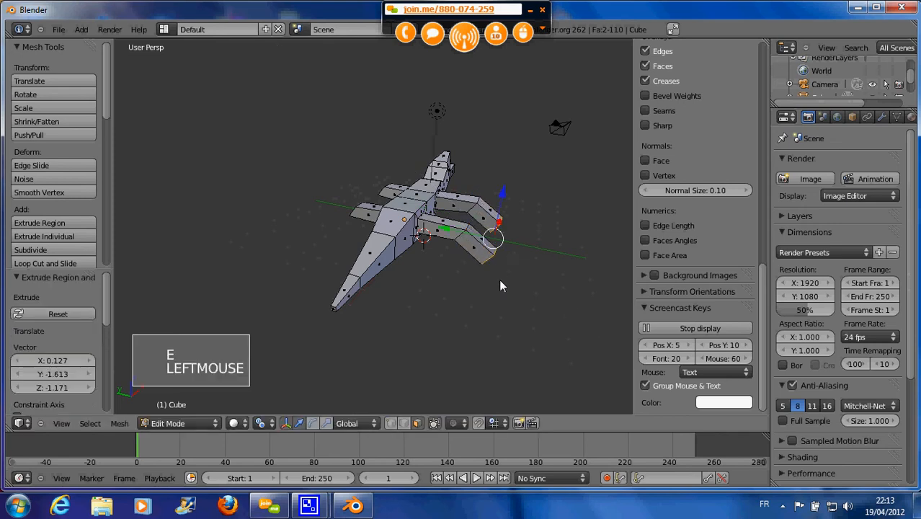
Rotate the two leg end faces about 50.5° around X and extrude them about 0.684 downward for the feet.
key(r)
key(x)
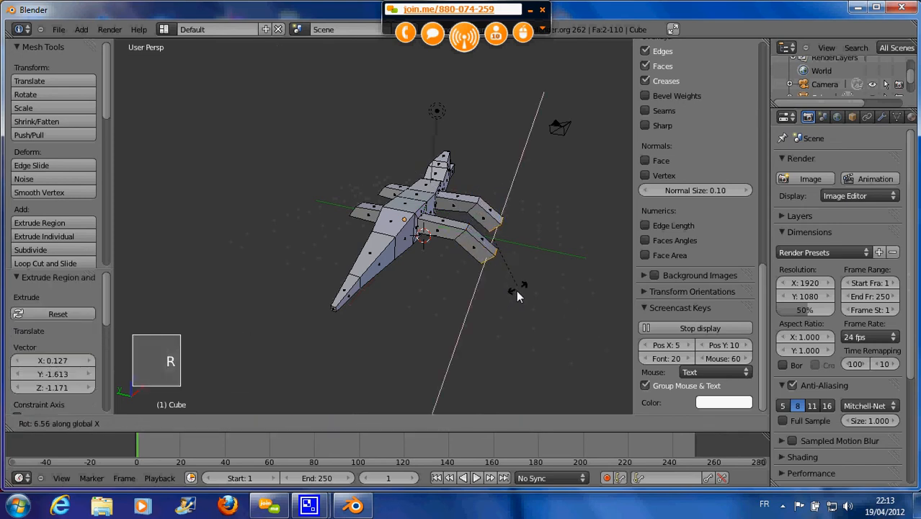
click(479, 297)
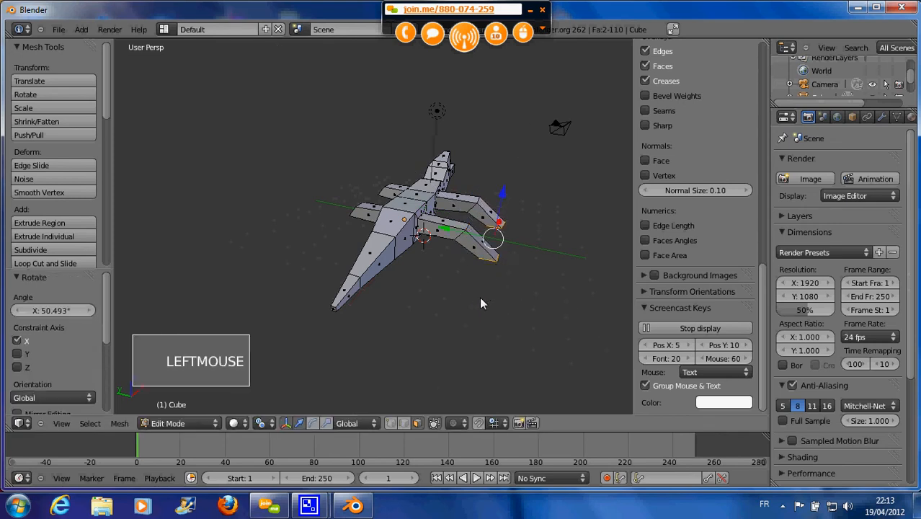
key(e)
key(e)
click(484, 309)
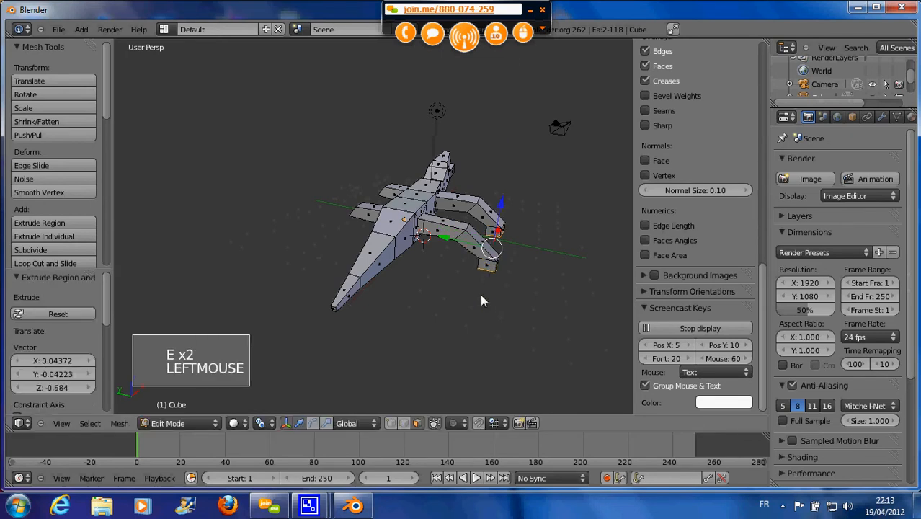
Scale the bottom faces of the two feet up to about 1.893.
key(s)
key(s)
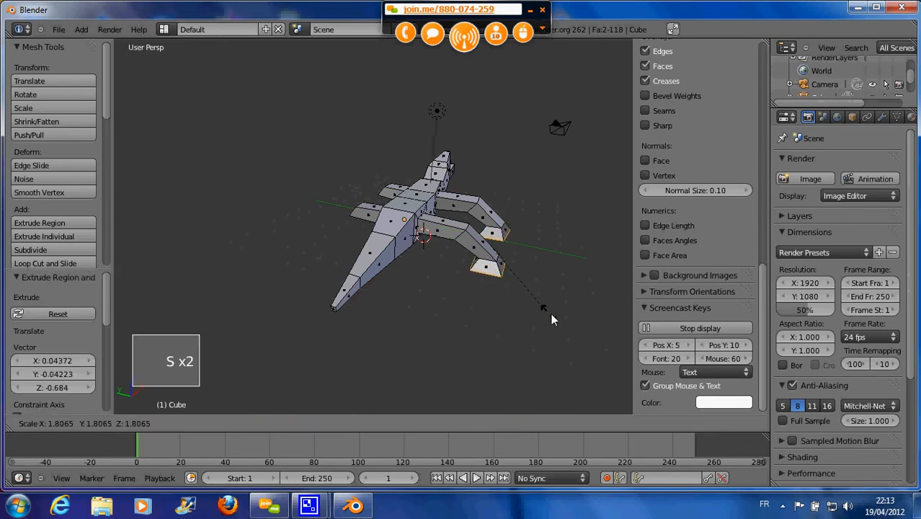
click(552, 312)
middle_drag(552, 313, 308, 402)
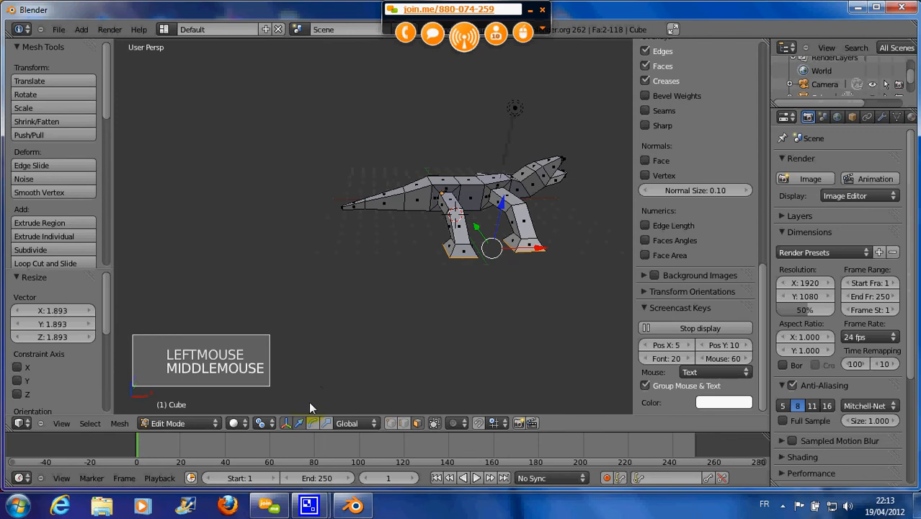
click(259, 422)
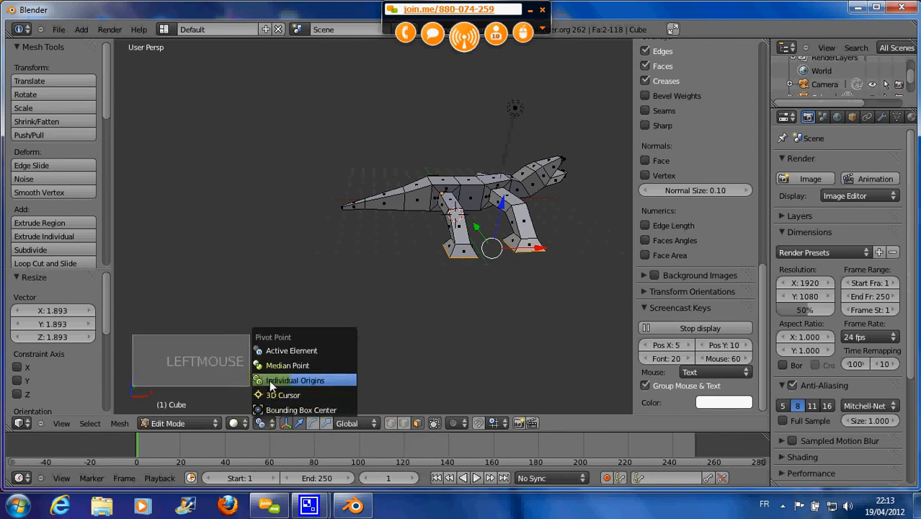
click(268, 380)
right_click(496, 327)
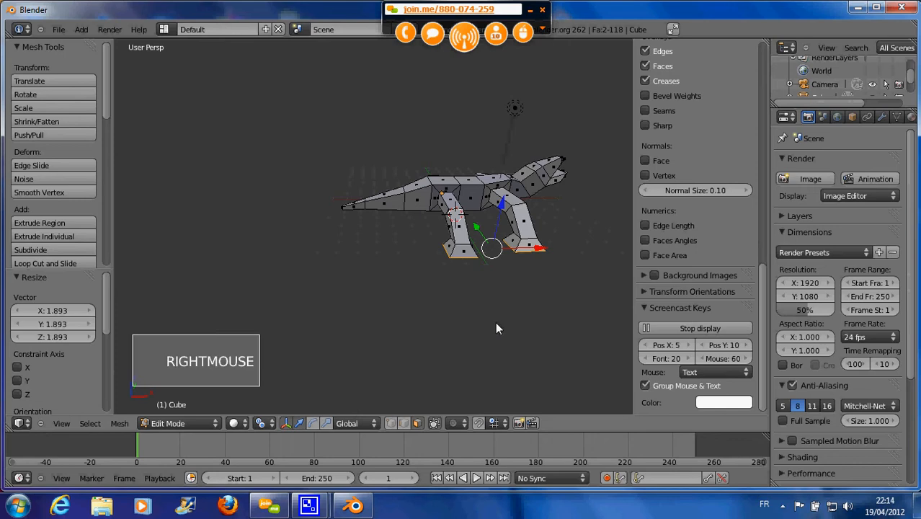
key(alt+e)
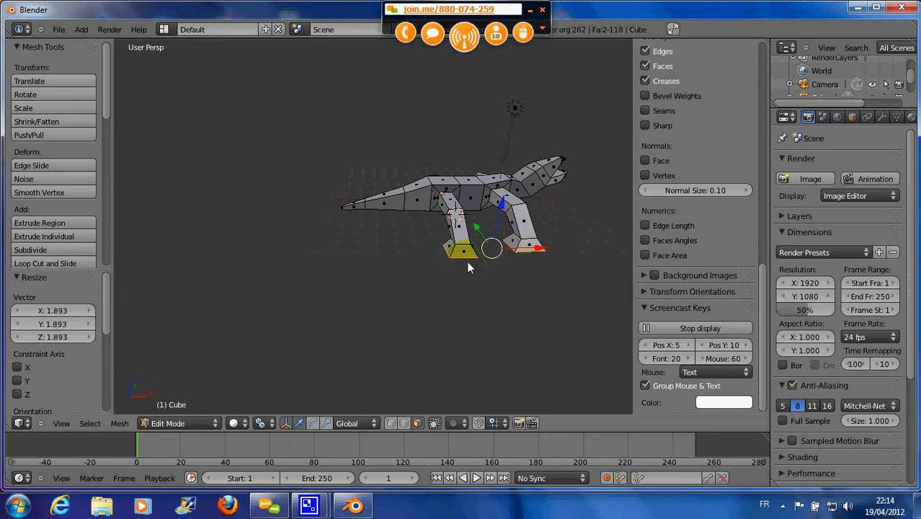
Select the end faces of the two unfinished leg stubs on the opposite side and rotate them about -84.6° around X.
middle_drag(412, 280, 416, 308)
right_click(358, 250)
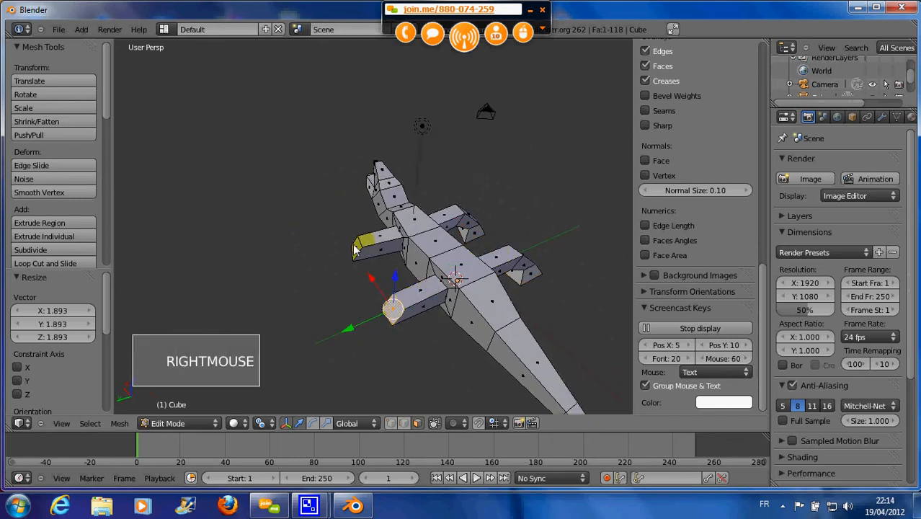
shift+right_click(358, 249)
middle_drag(440, 330, 397, 303)
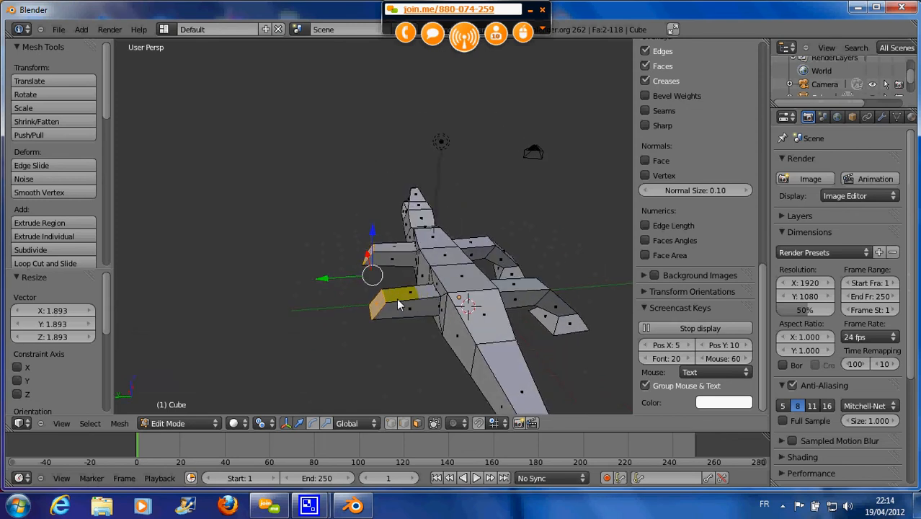
key(r)
key(x)
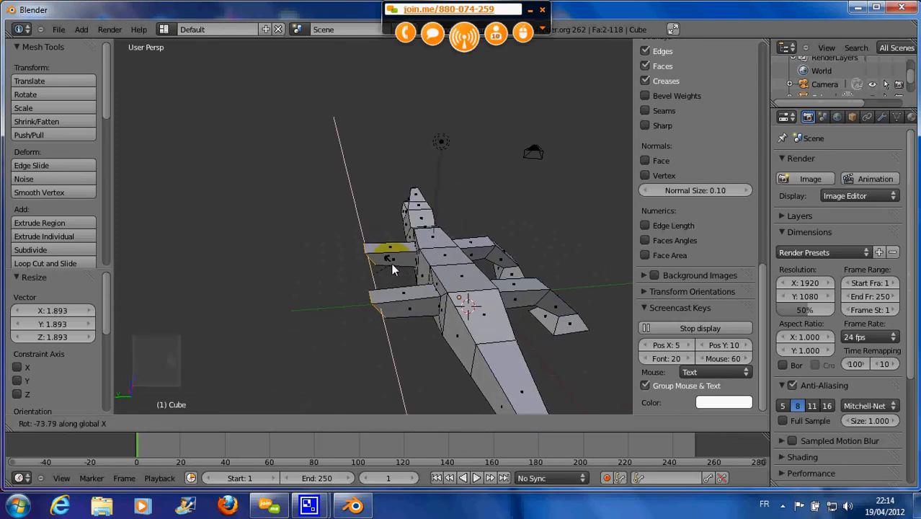
click(384, 265)
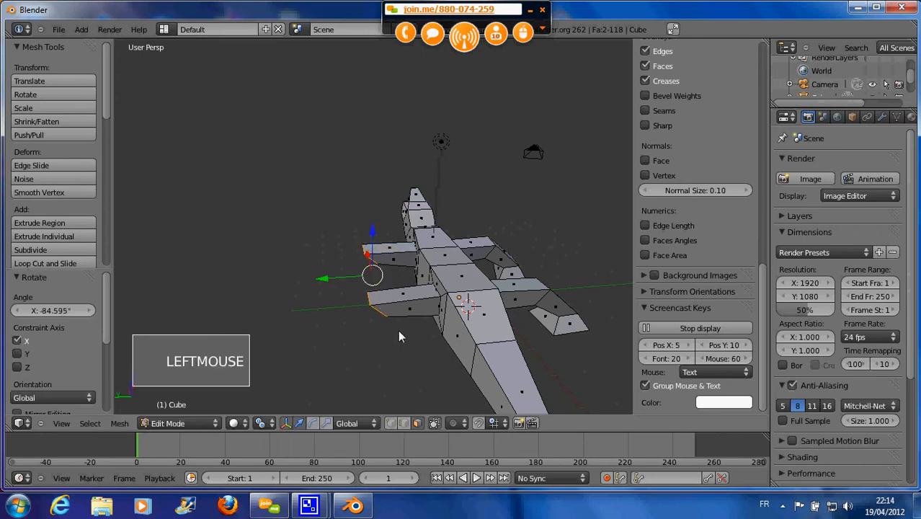
Extrude the two leg end faces about 0.776 along Y and -0.881 along Z, rotating the new ends about -38.3° around X.
key(e)
key(e)
click(392, 361)
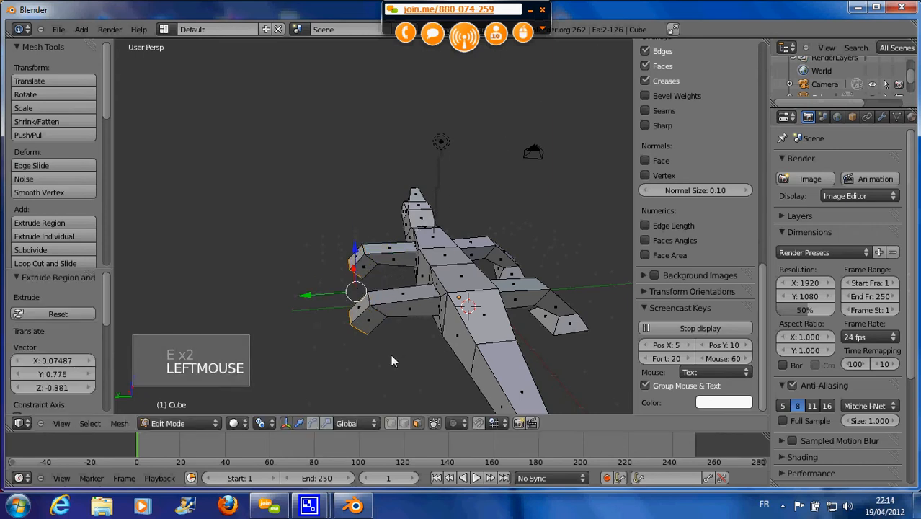
key(r)
key(x)
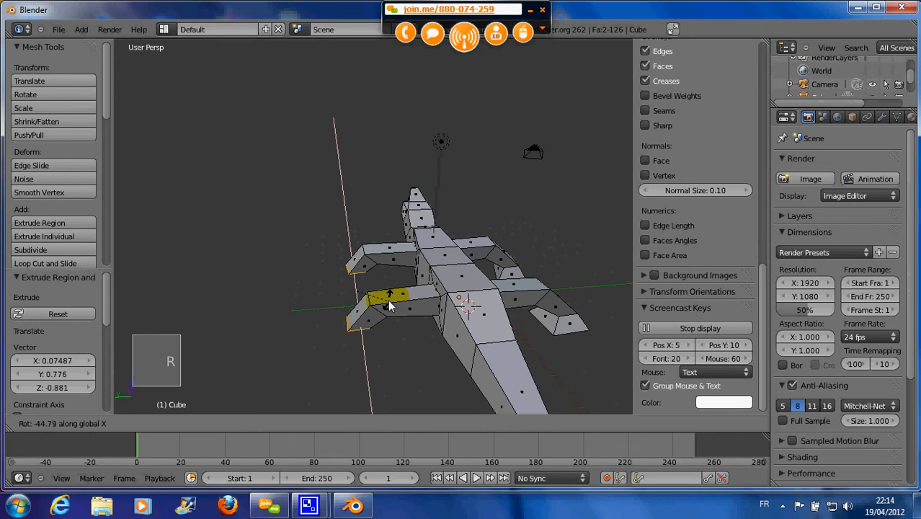
click(387, 317)
Extrude the two leg ends about 1.348 downward for the feet and scale their bottom faces to about 1.901.
key(e)
key(e)
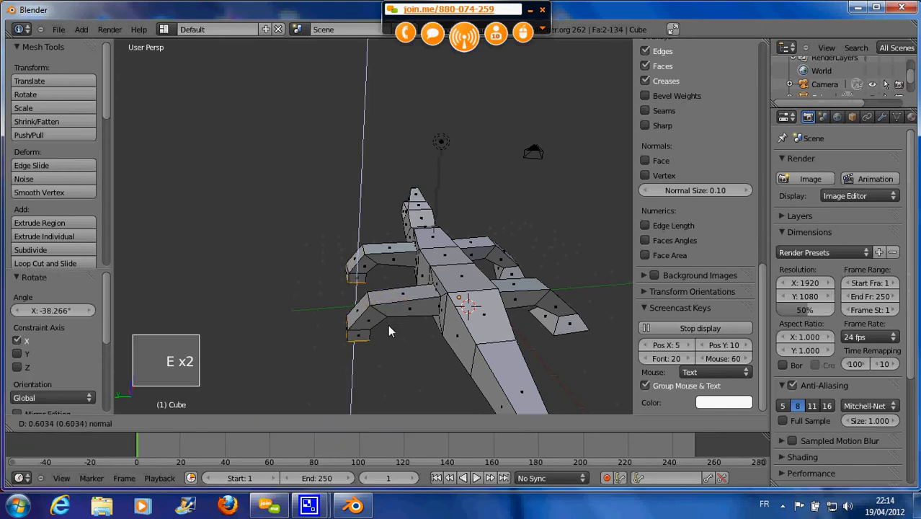
click(382, 352)
key(s)
key(s)
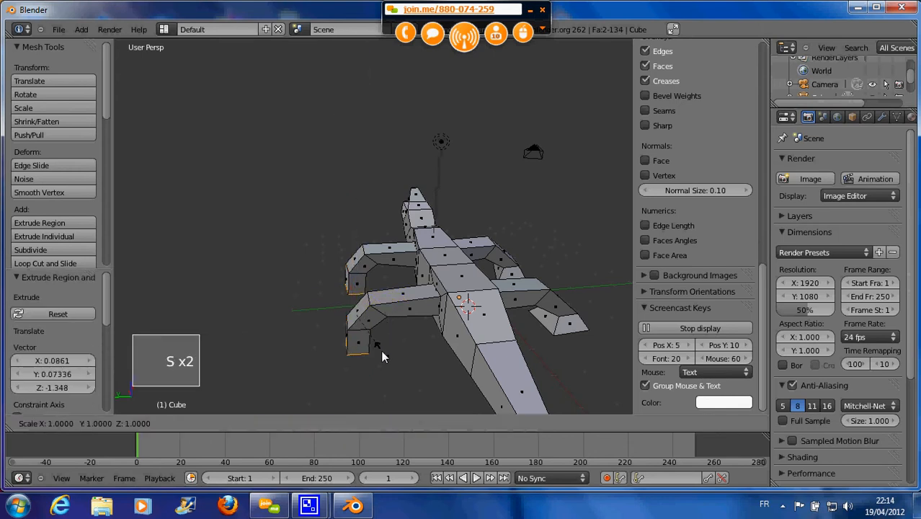
click(431, 354)
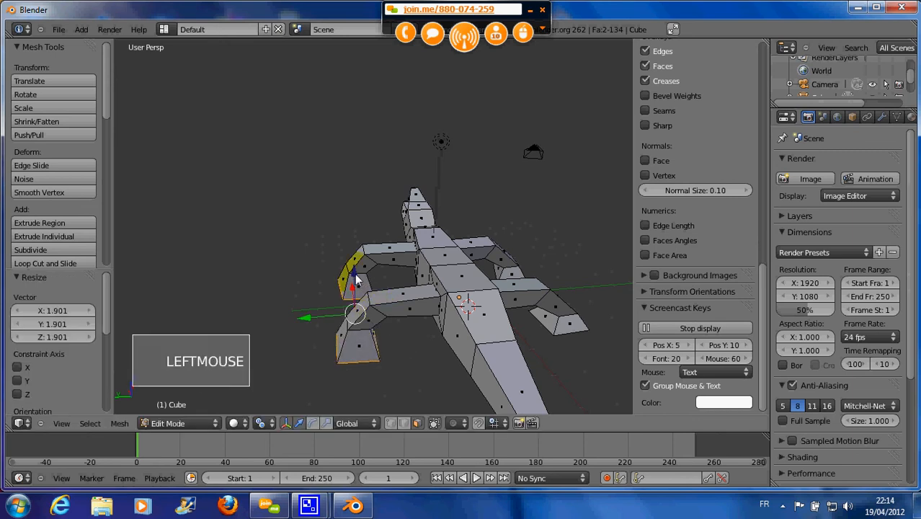
Raise the bottom faces of the two new feet about 0.526 along Z.
drag(354, 273, 356, 262)
middle_drag(486, 337, 331, 343)
scroll(443, 349, down, 2)
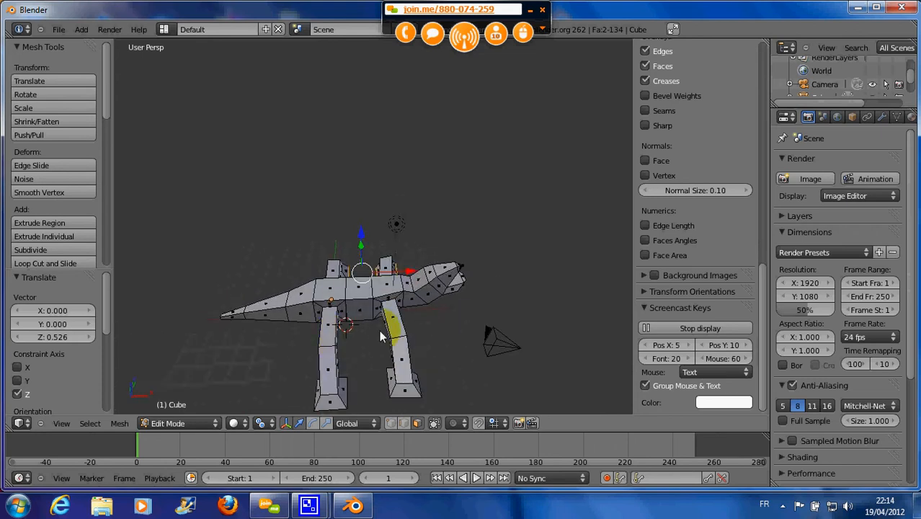
middle_drag(382, 328, 372, 303)
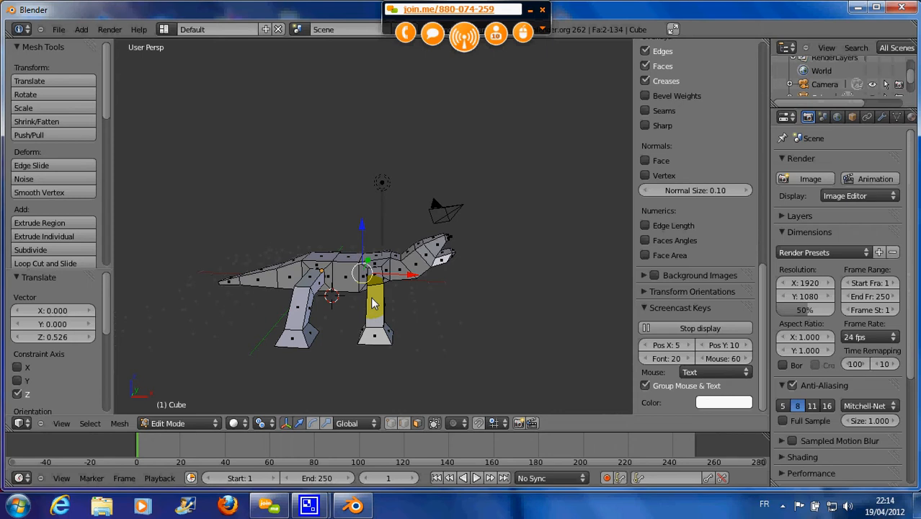
middle_drag(420, 282, 376, 268)
scroll(432, 314, up, 2)
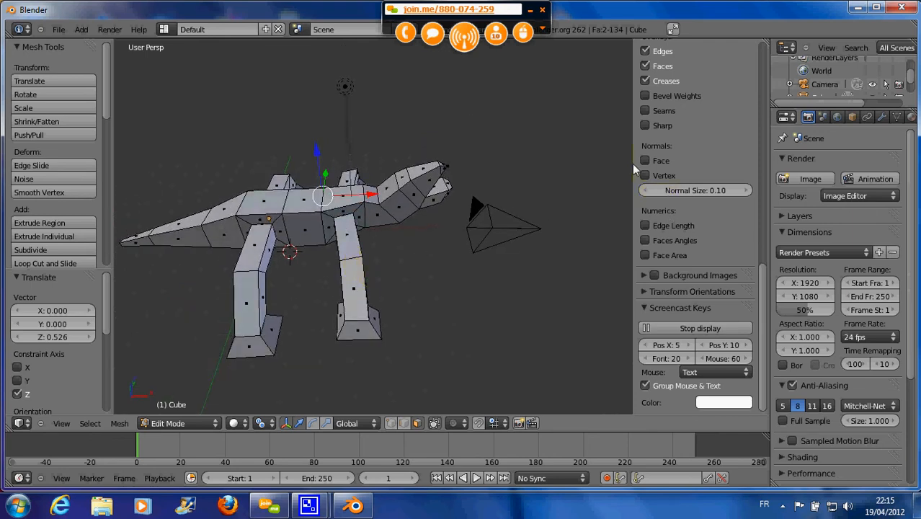
Hide the 3D view's properties sidebar, remove the timeline area and widen the Properties editor.
drag(633, 165, 763, 167)
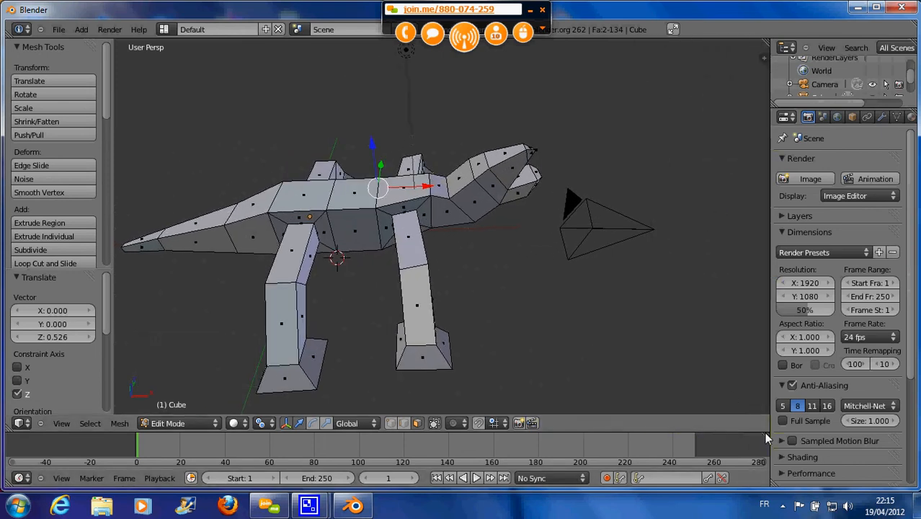
drag(766, 435, 722, 441)
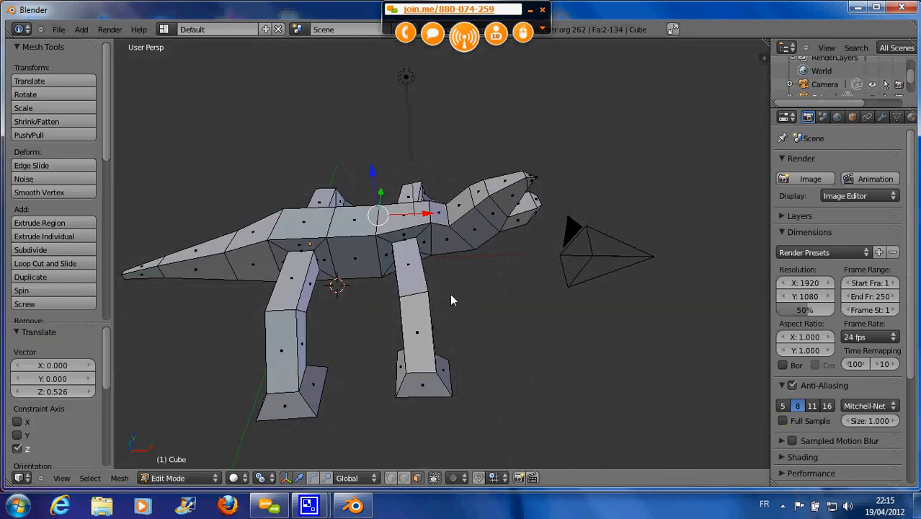
middle_drag(452, 300, 460, 280)
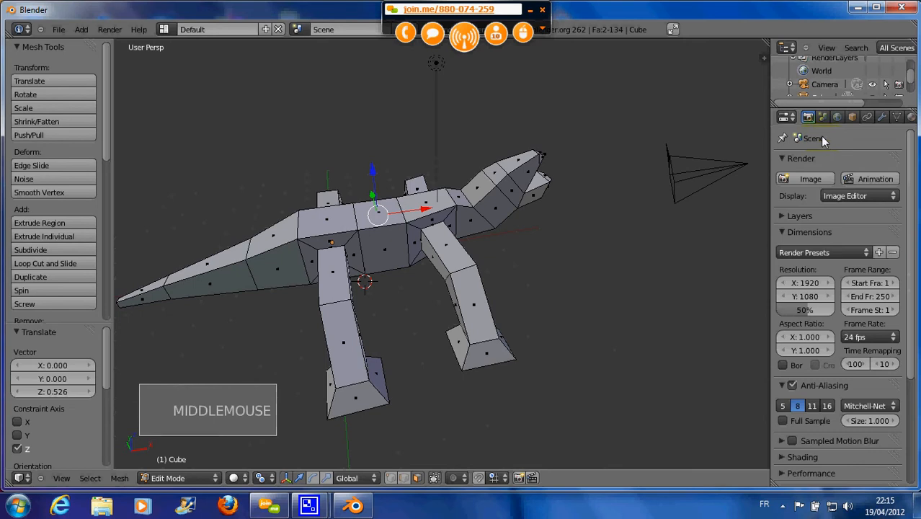
drag(771, 137, 713, 137)
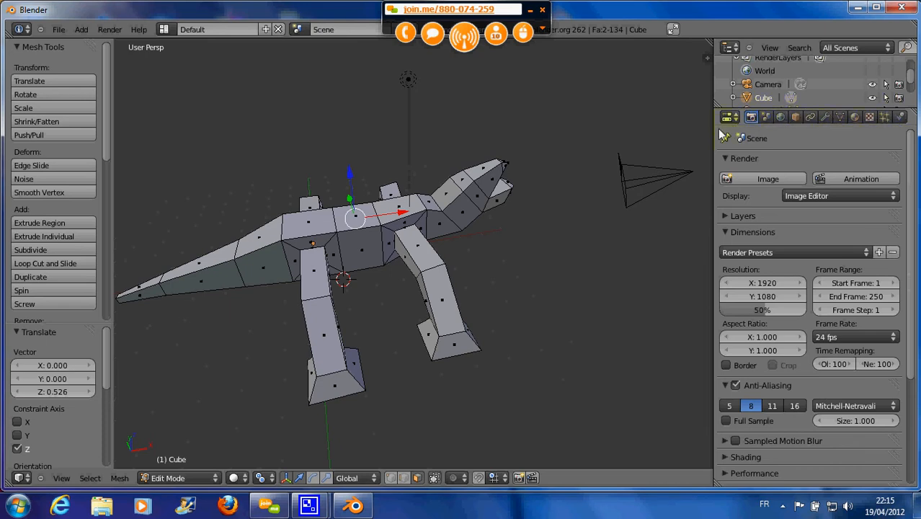
drag(714, 136, 680, 137)
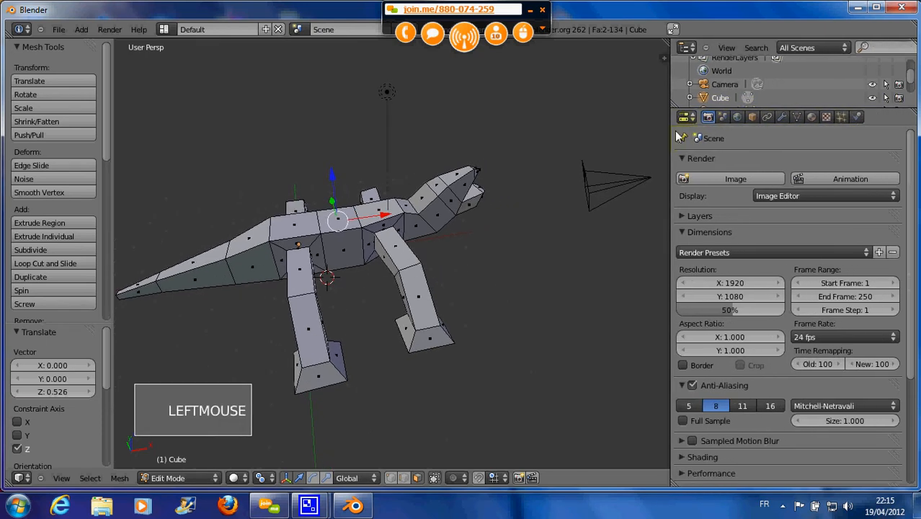
Add a Subdivision Surface modifier to the creature mesh.
click(782, 118)
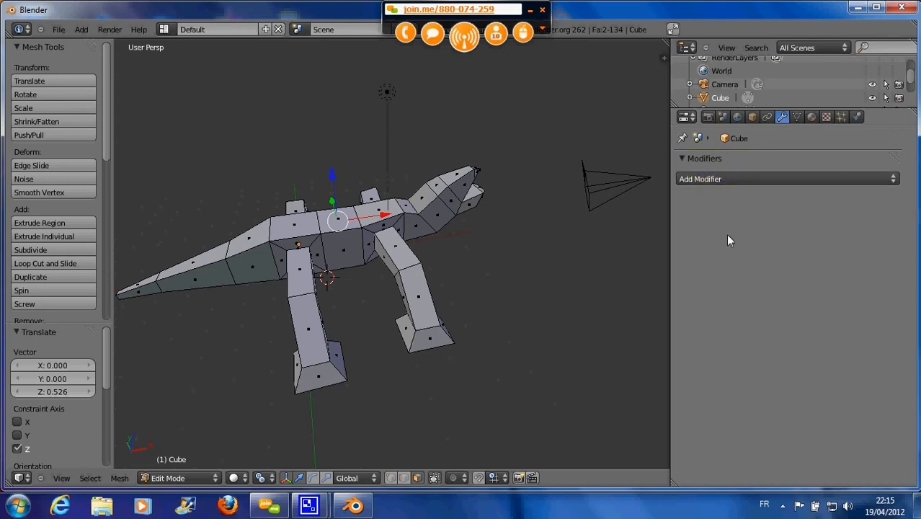
click(720, 180)
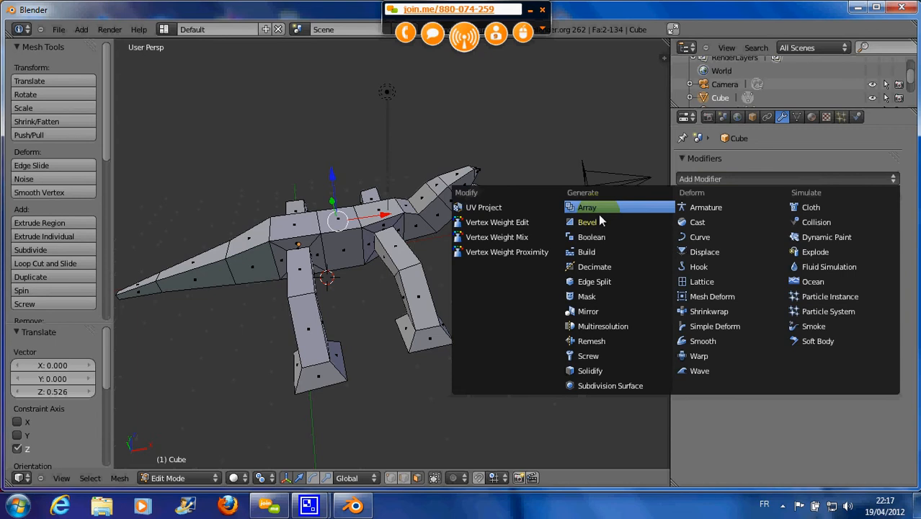
click(593, 386)
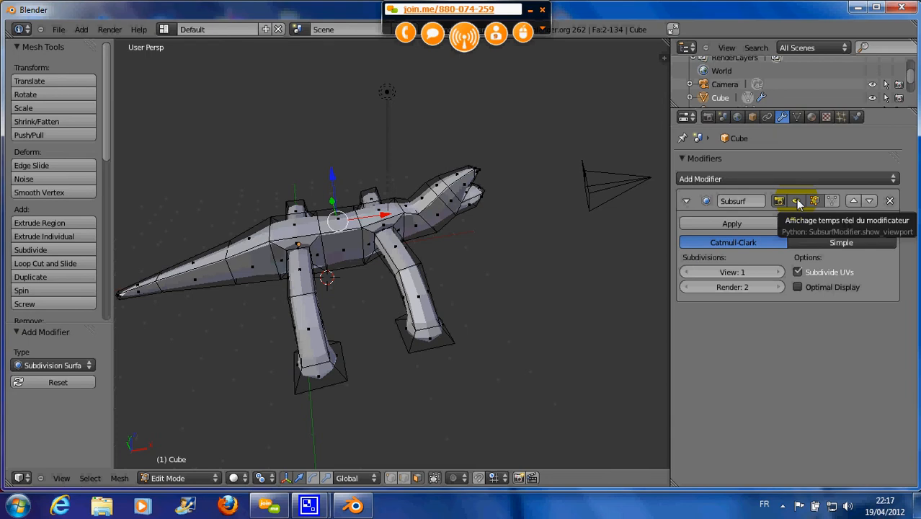
Compare the creature with the Subsurf modifier's viewport and Edit Mode display switched off and on, including a check in Object Mode.
click(796, 200)
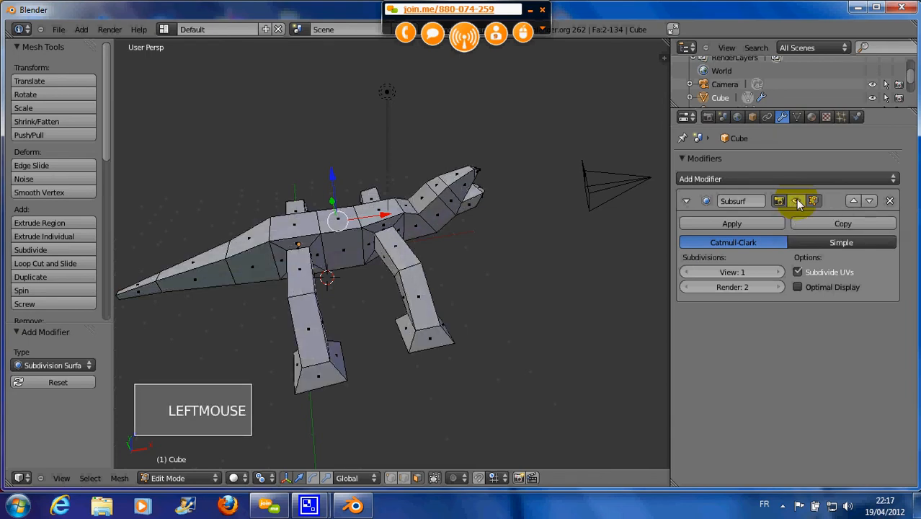
click(796, 200)
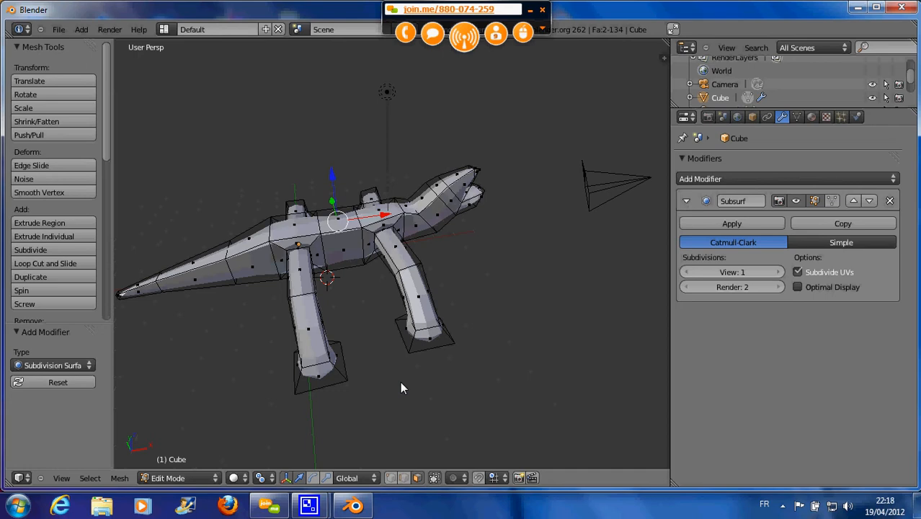
click(814, 201)
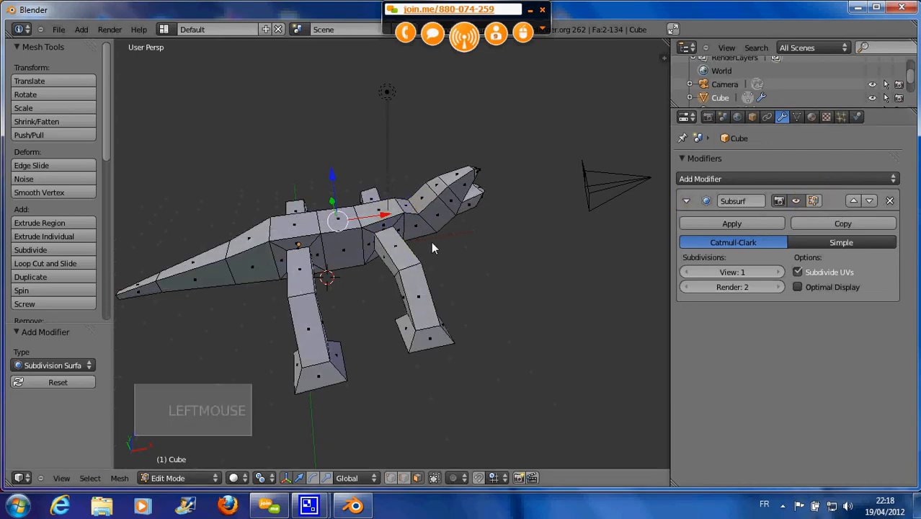
click(180, 478)
click(171, 464)
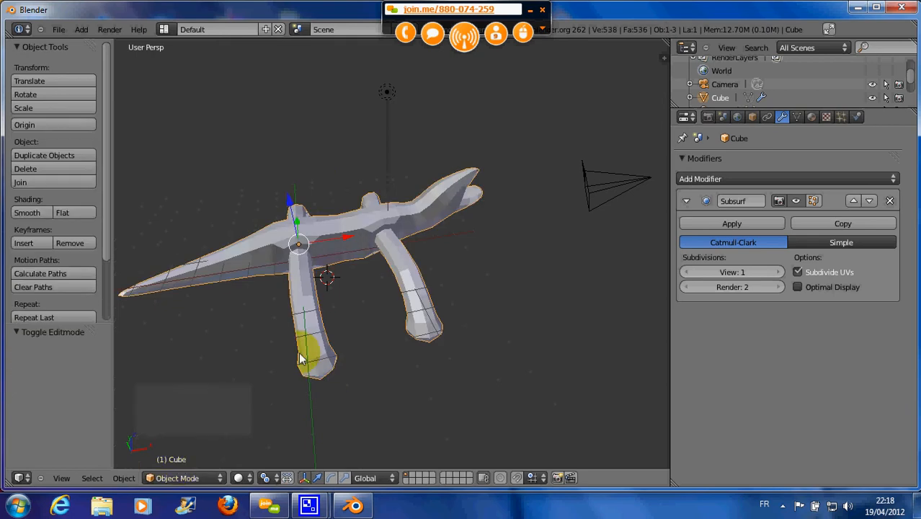
click(180, 477)
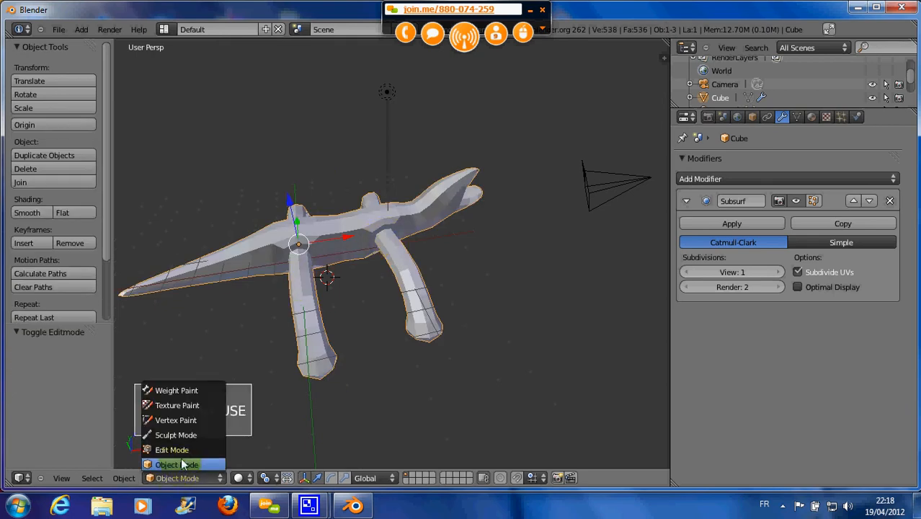
click(181, 451)
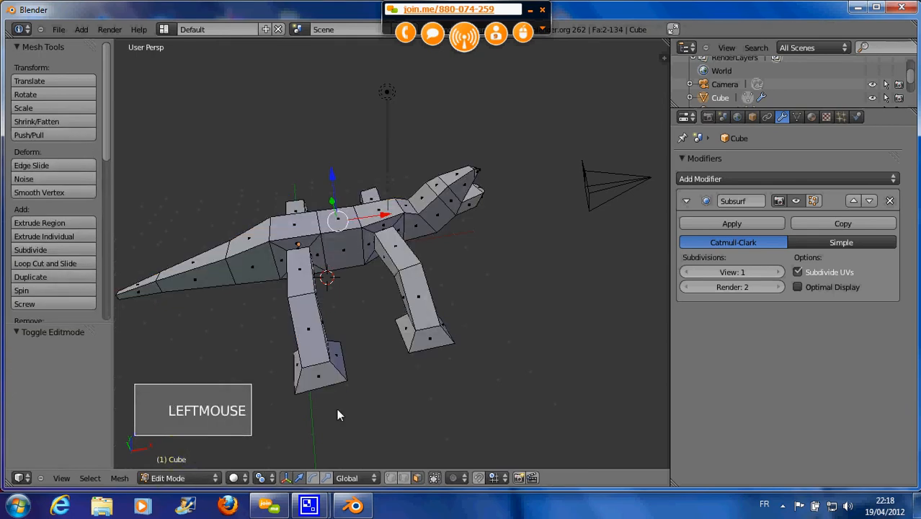
click(813, 201)
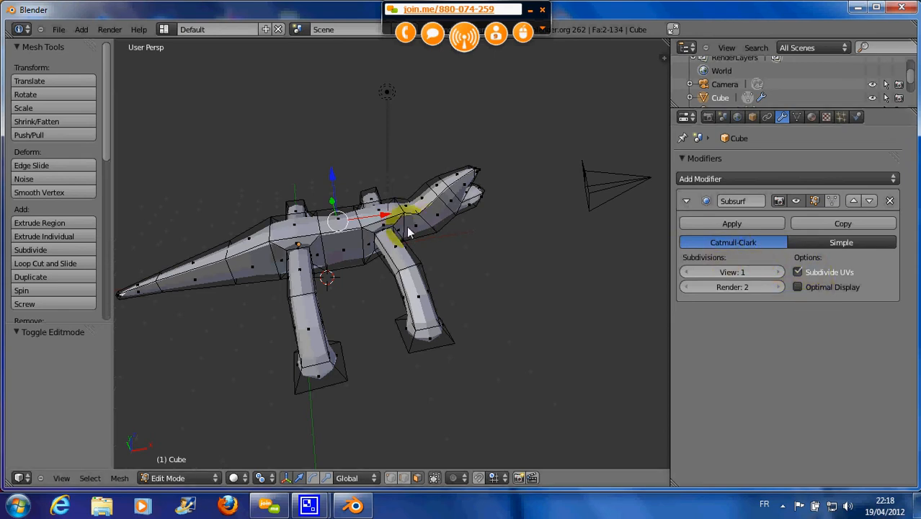
Set the Subsurf modifier's View subdivisions to 4.
scroll(389, 227, up, 2)
middle_drag(387, 229, 413, 238)
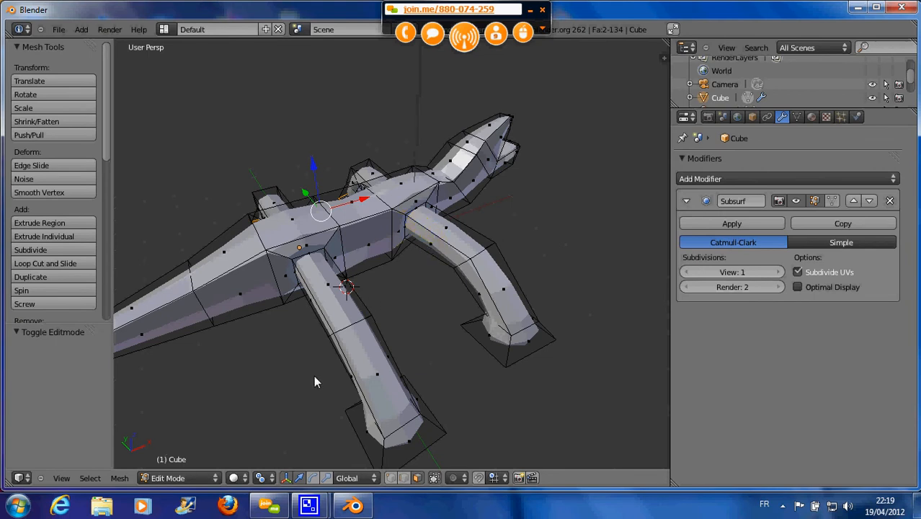
scroll(348, 324, up, 2)
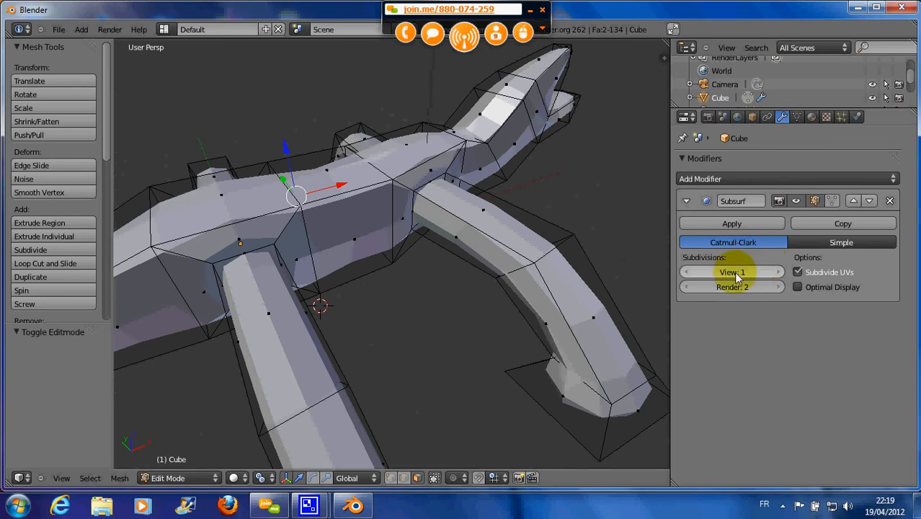
click(781, 272)
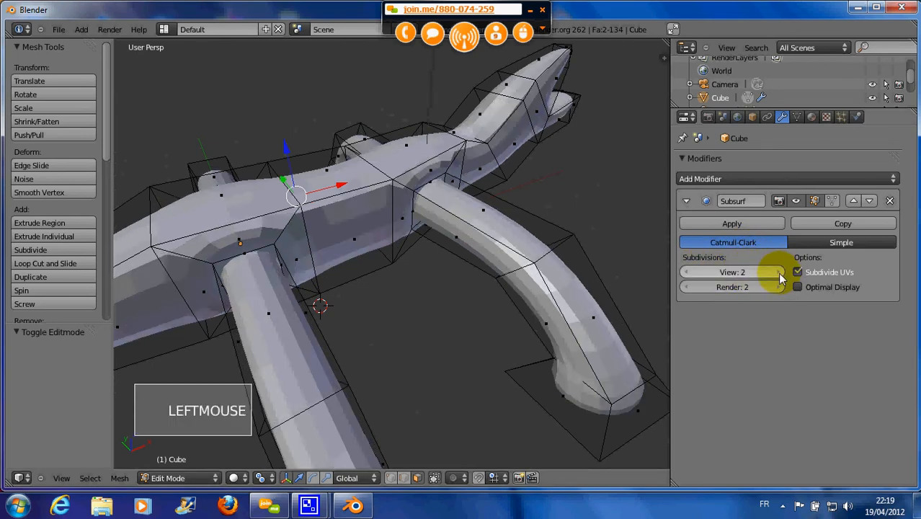
click(781, 273)
click(780, 273)
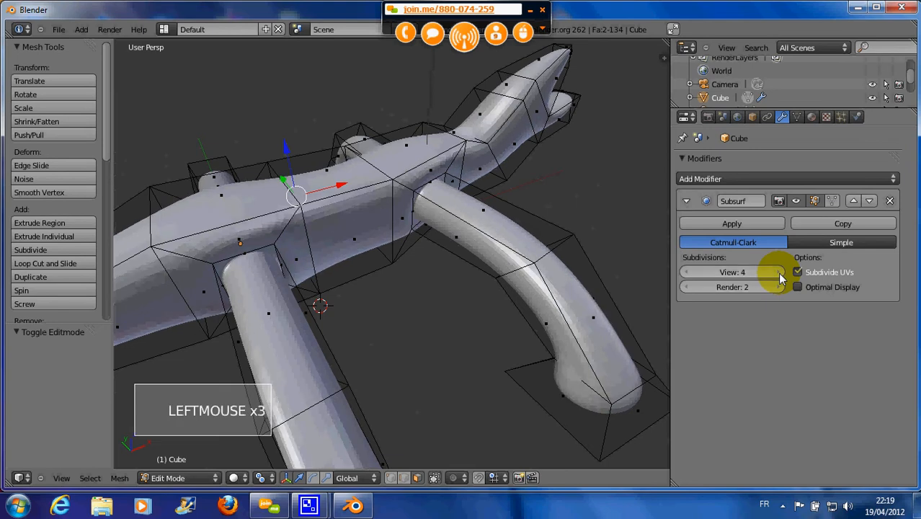
middle_drag(538, 258, 144, 245)
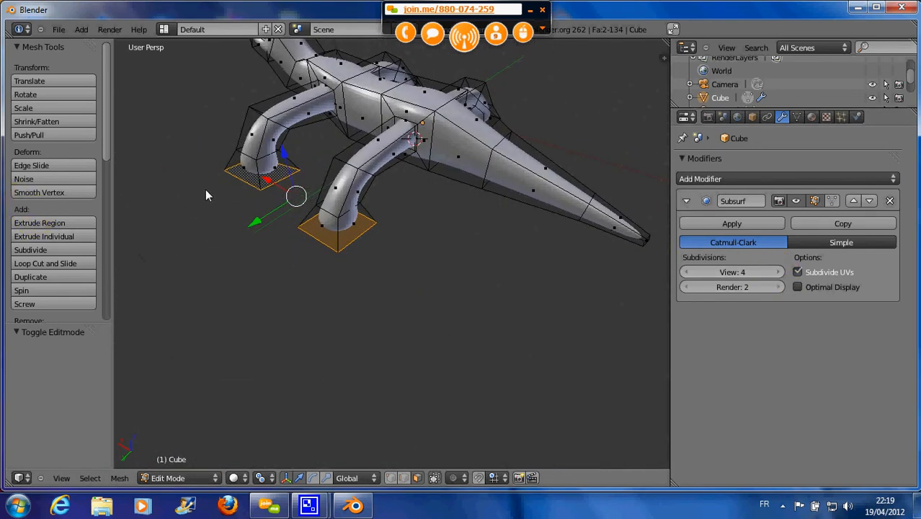
middle_drag(206, 195, 322, 229)
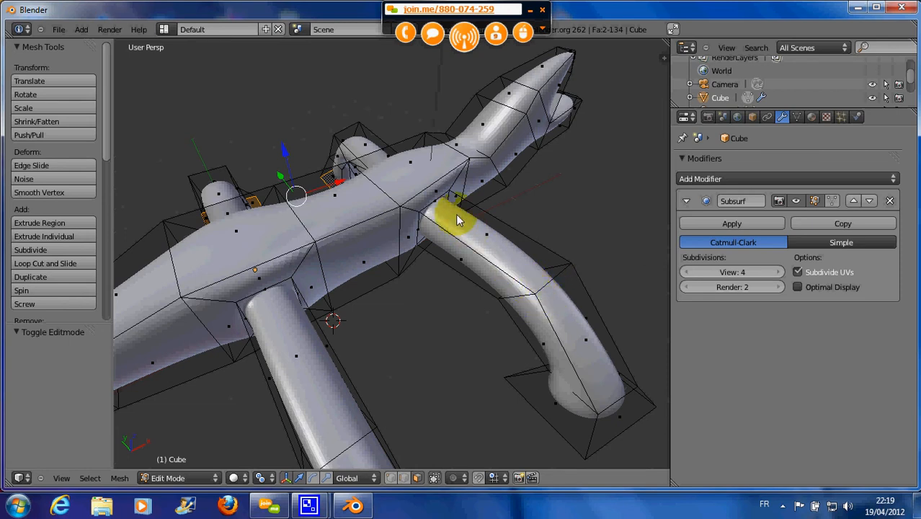
Select a side face of the nearest hind foot, enable proportional editing and move the face about -0.238 along X.
scroll(496, 297, down, 2)
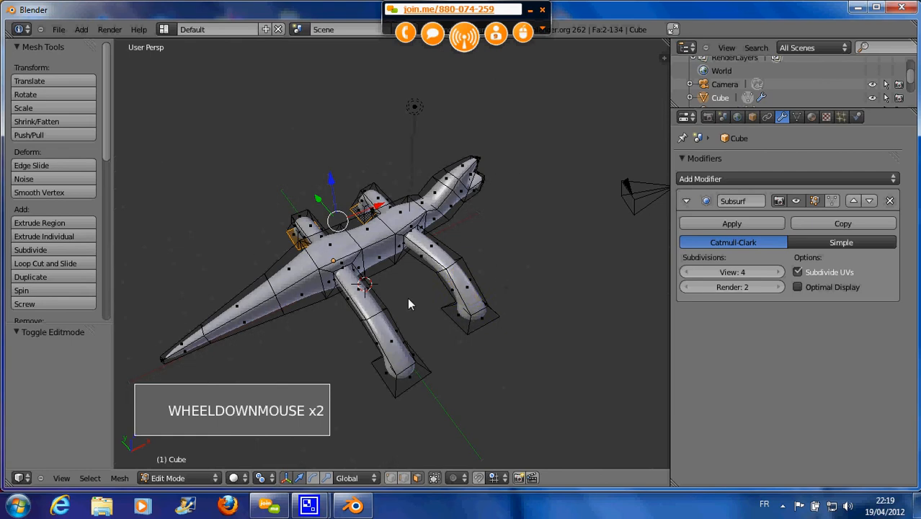
middle_drag(407, 297, 424, 304)
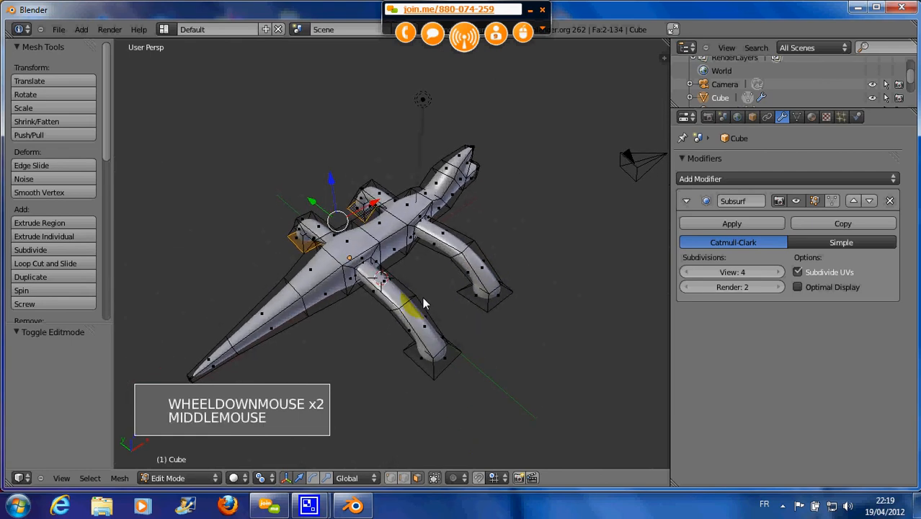
right_click(424, 375)
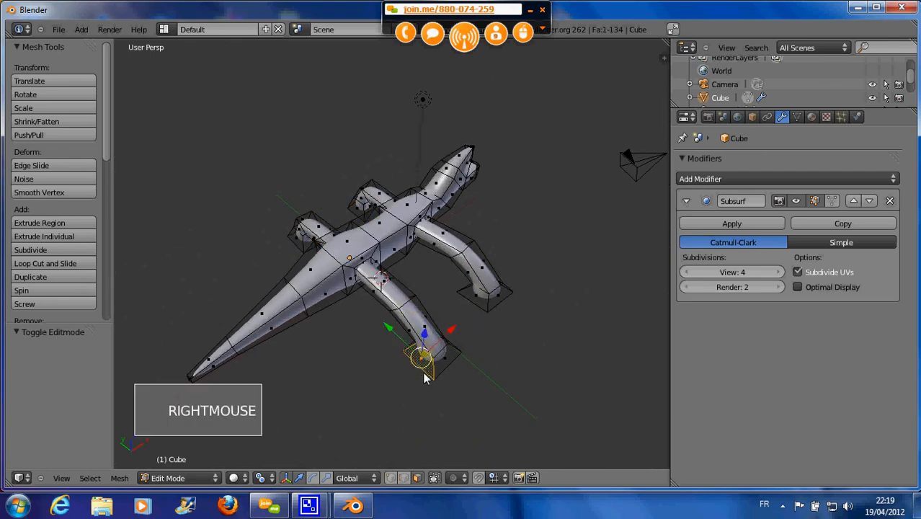
click(456, 478)
click(460, 435)
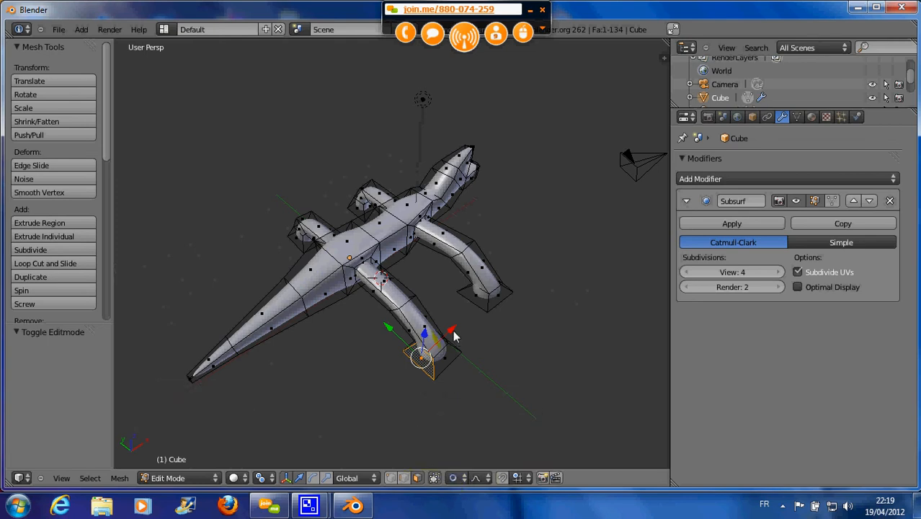
drag(451, 331, 448, 366)
scroll(425, 355, down, 8)
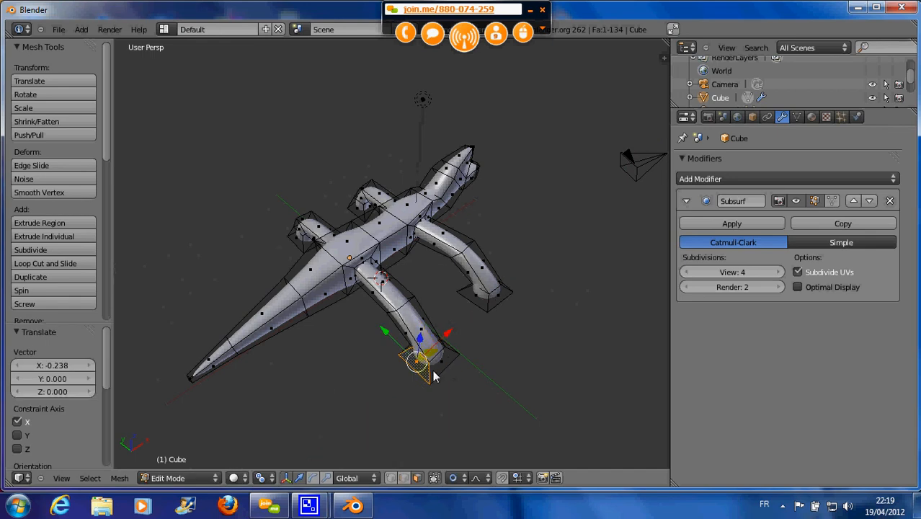
Select the face loop around the nearest hind foot and move it 0.707 along Z, 0.459 along Y and finally -0.411 along Z.
alt+right_click(433, 376)
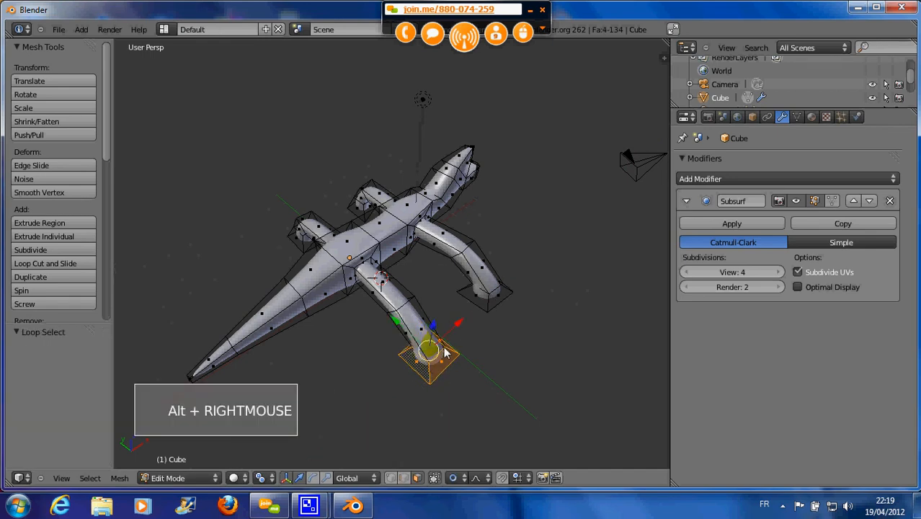
drag(454, 326, 401, 309)
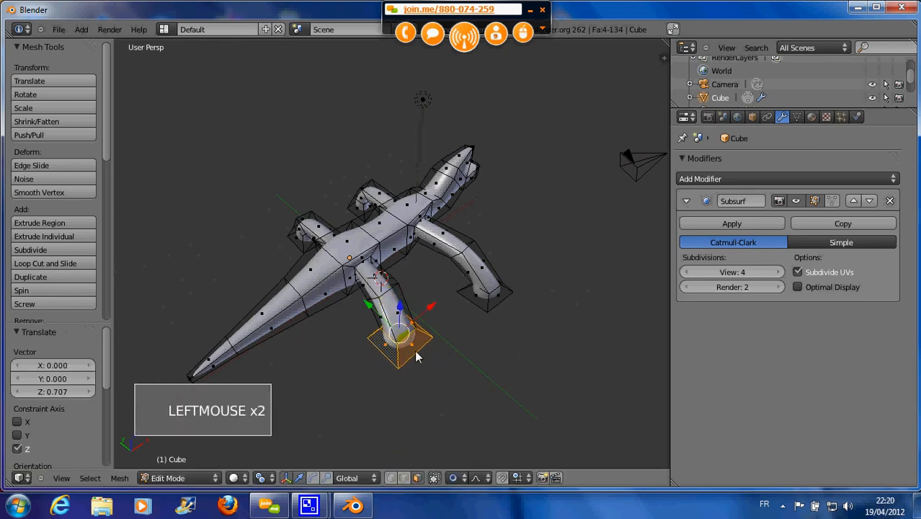
middle_drag(414, 350, 456, 330)
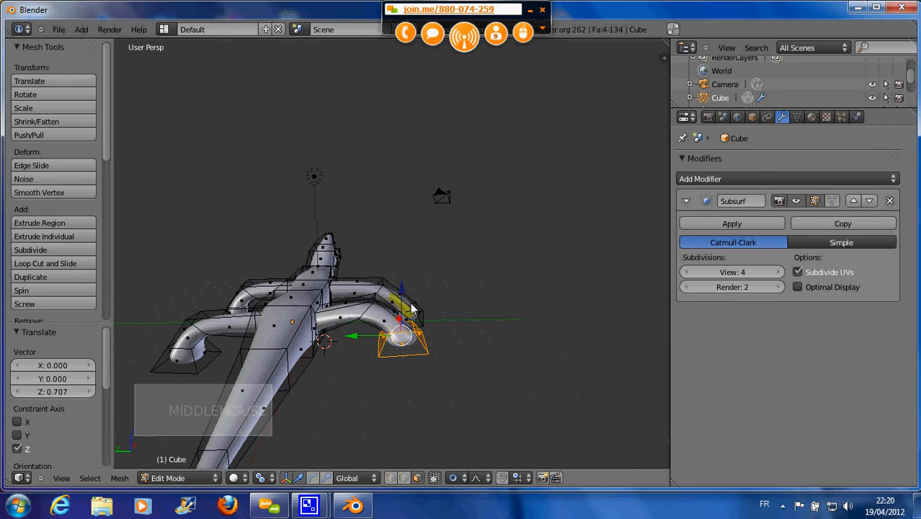
drag(401, 311, 339, 355)
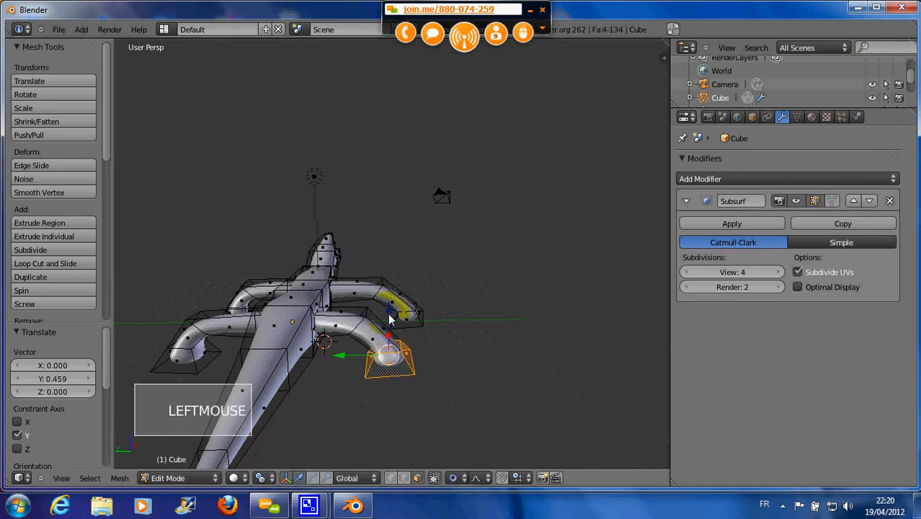
drag(389, 319, 393, 333)
middle_drag(433, 349, 426, 366)
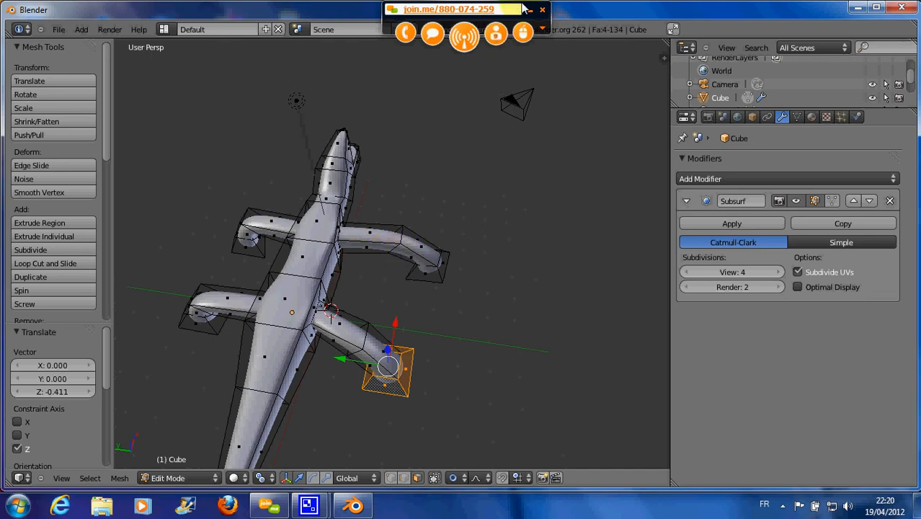
Uncover the scene statistics, switch to vertex selection and select only one vertex at the bend of the nearest hind leg.
drag(519, 11, 303, 14)
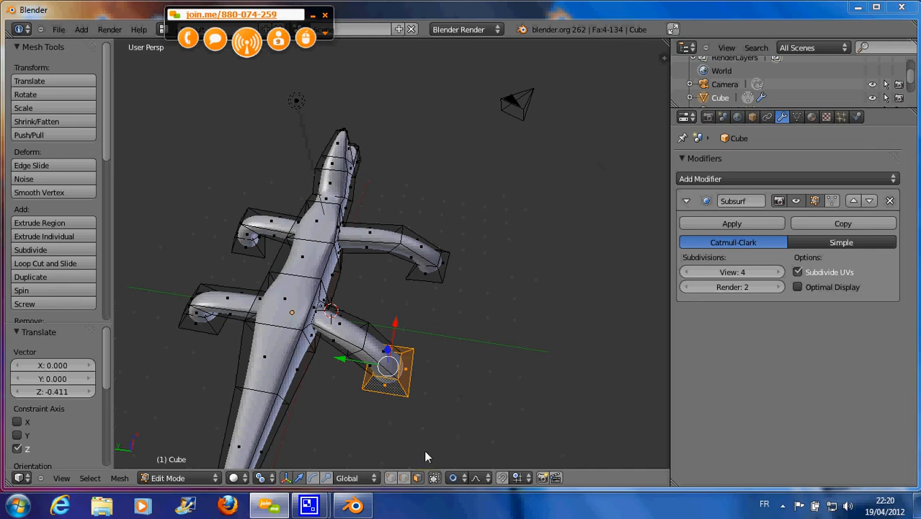
click(390, 479)
click(390, 479)
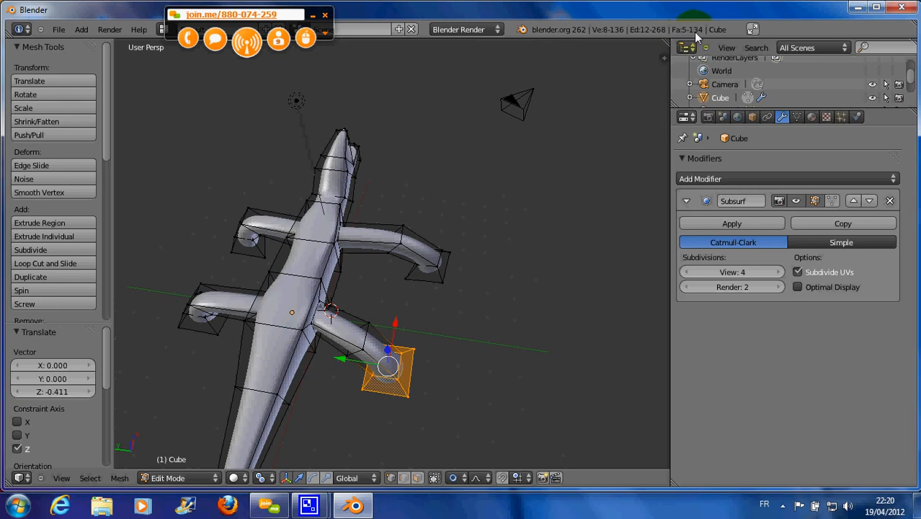
key(a)
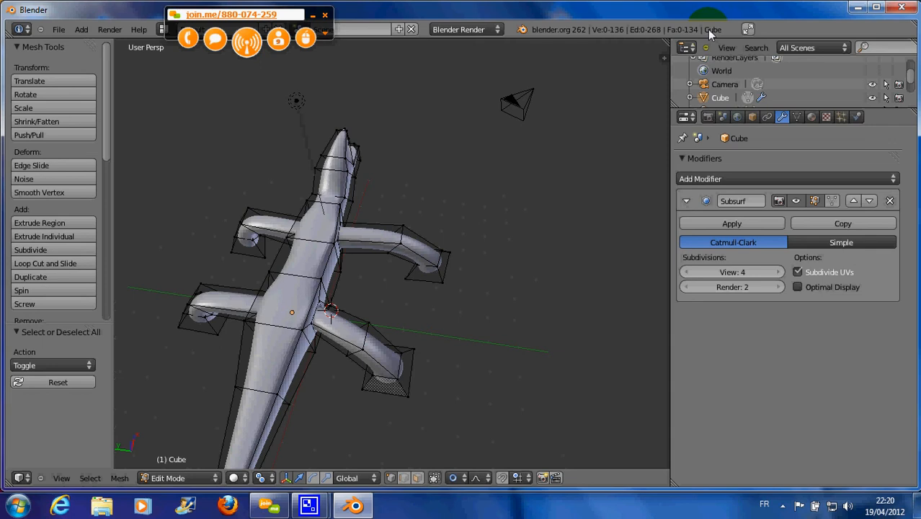
right_click(385, 320)
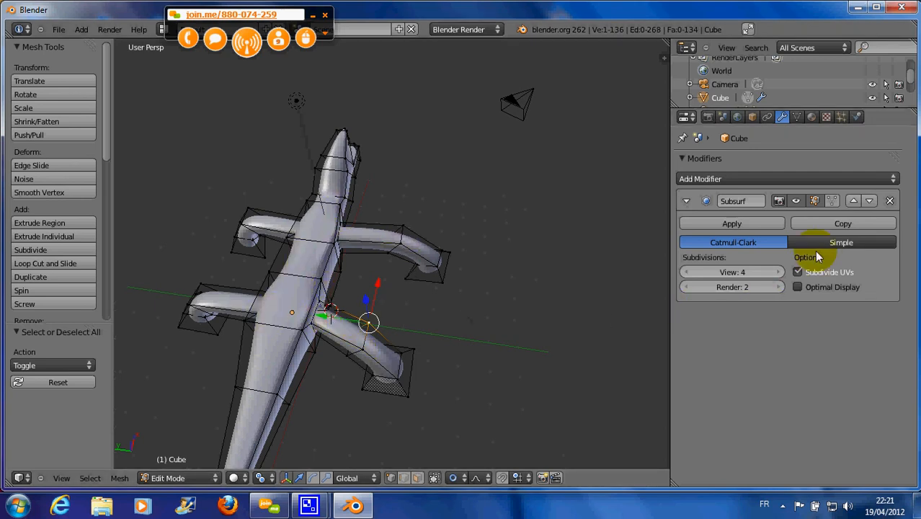
Fit the edit cage to the Subsurf modifier's smoothed result and switch the creature to Object Mode.
click(831, 201)
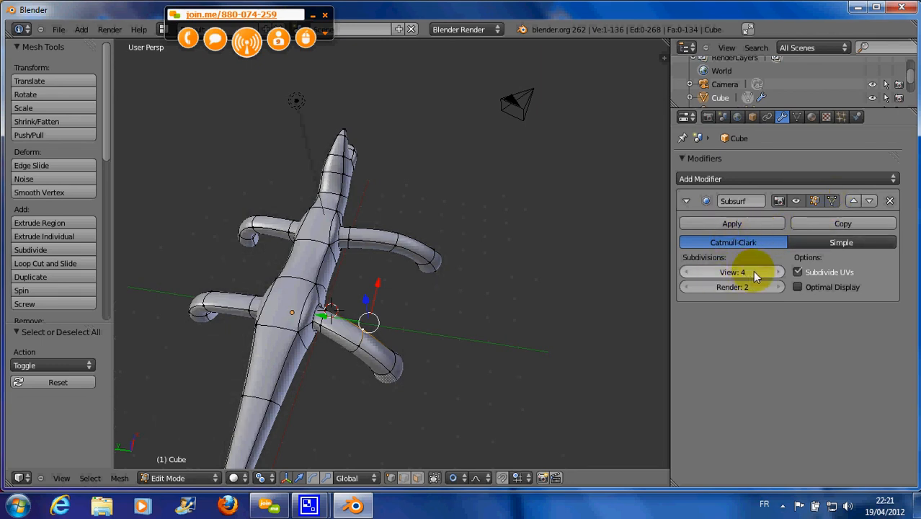
click(751, 224)
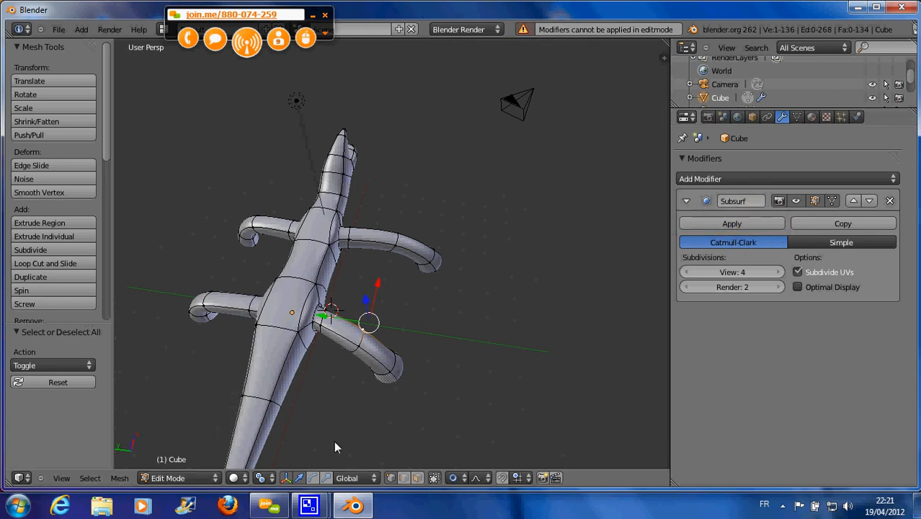
click(172, 478)
click(172, 464)
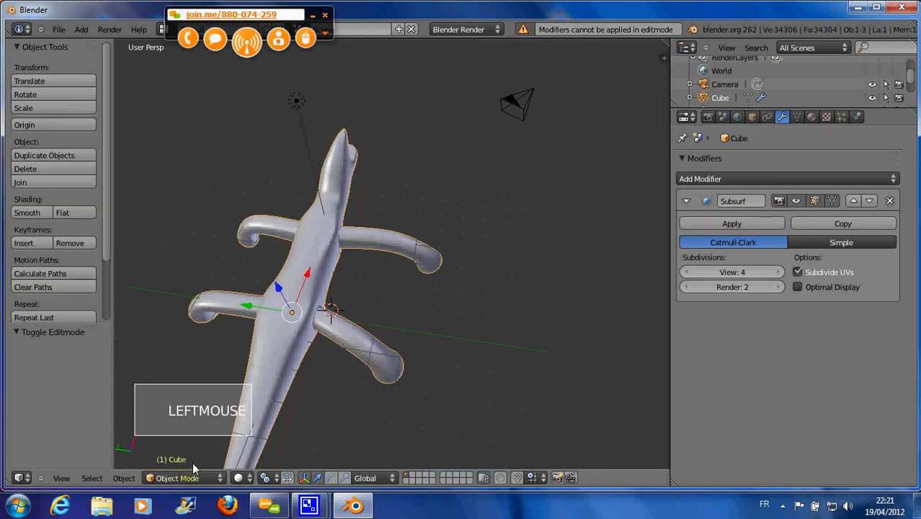
Apply the Subsurf modifier to the creature and undo the application.
click(731, 224)
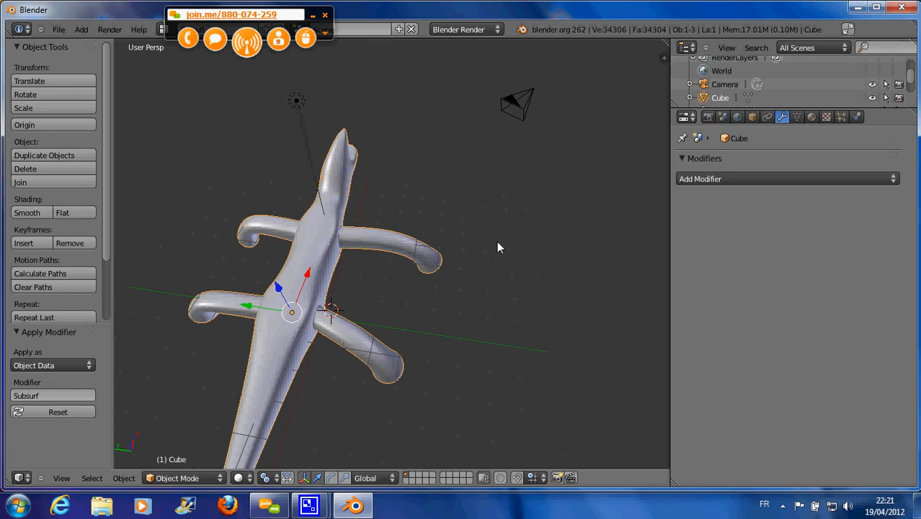
key(ctrl+z)
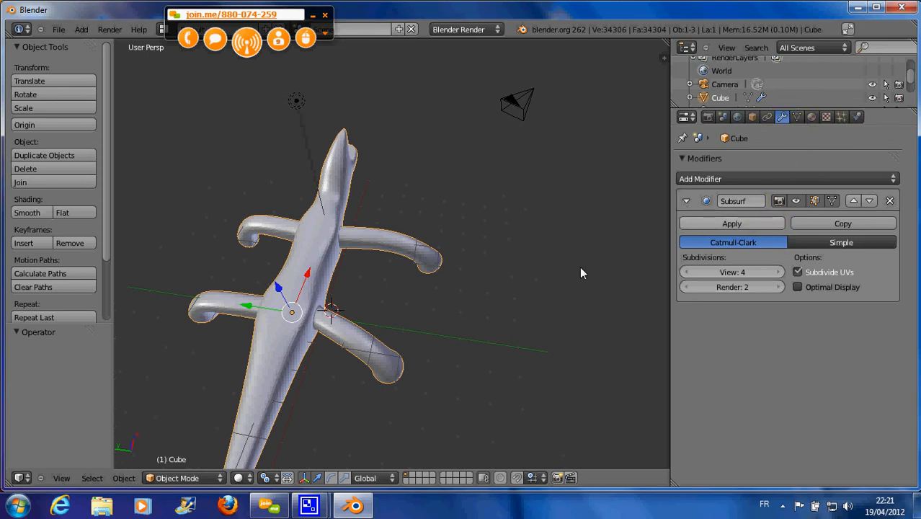
click(176, 477)
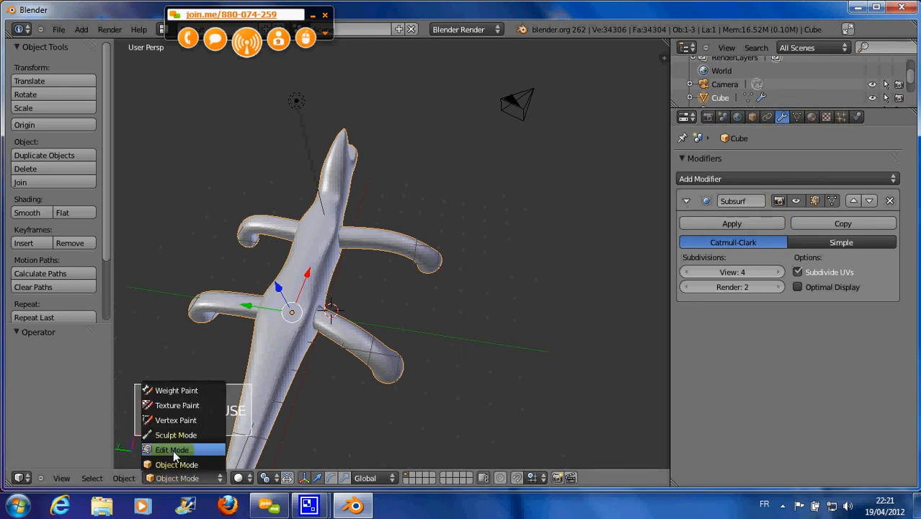
Set the Subsurf modifier's View subdivisions to 1.
click(687, 272)
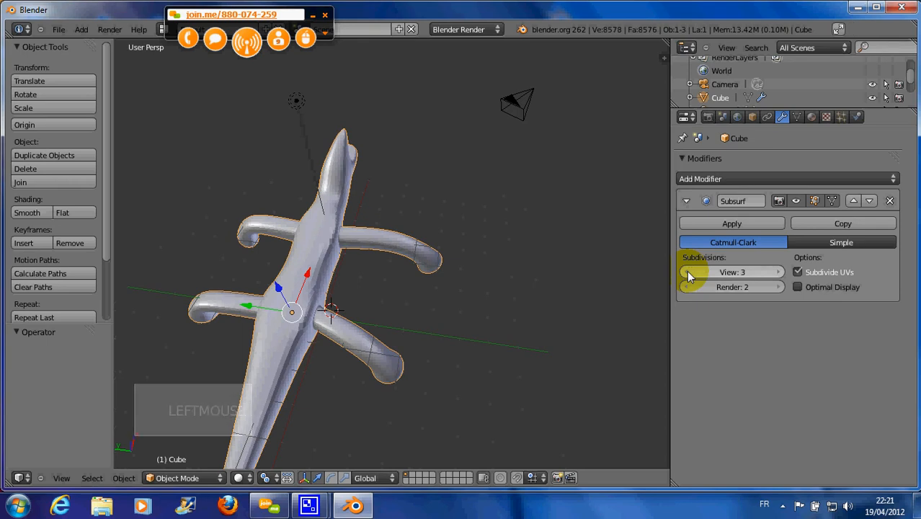
click(686, 271)
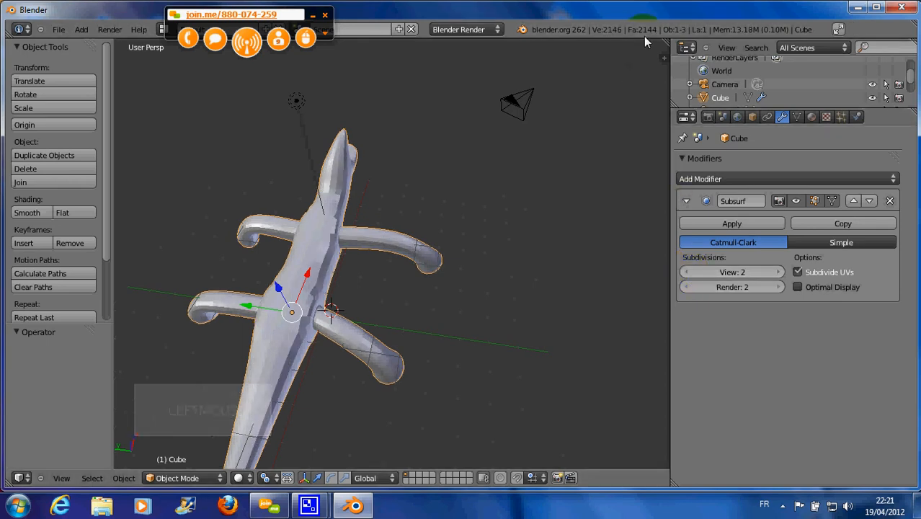
click(687, 272)
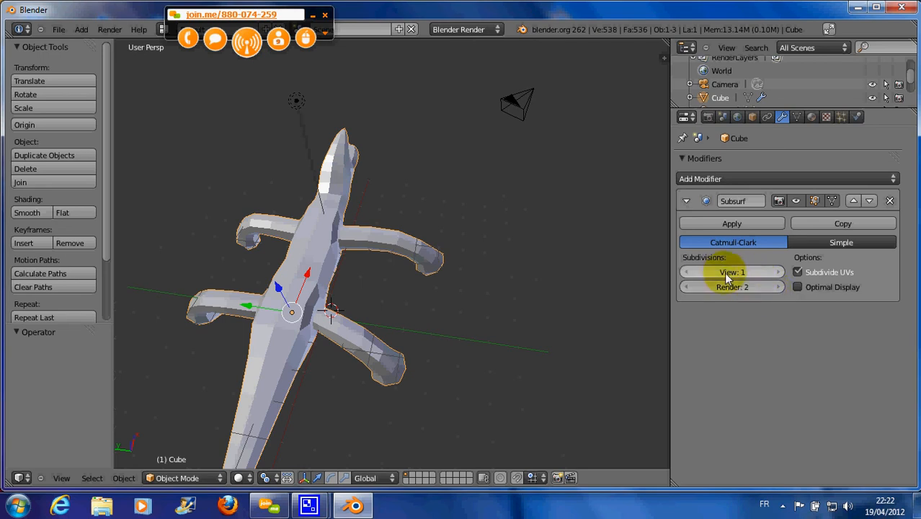
Raise the Subsurf modifier's Render subdivisions to 6.
click(777, 287)
click(778, 288)
click(776, 287)
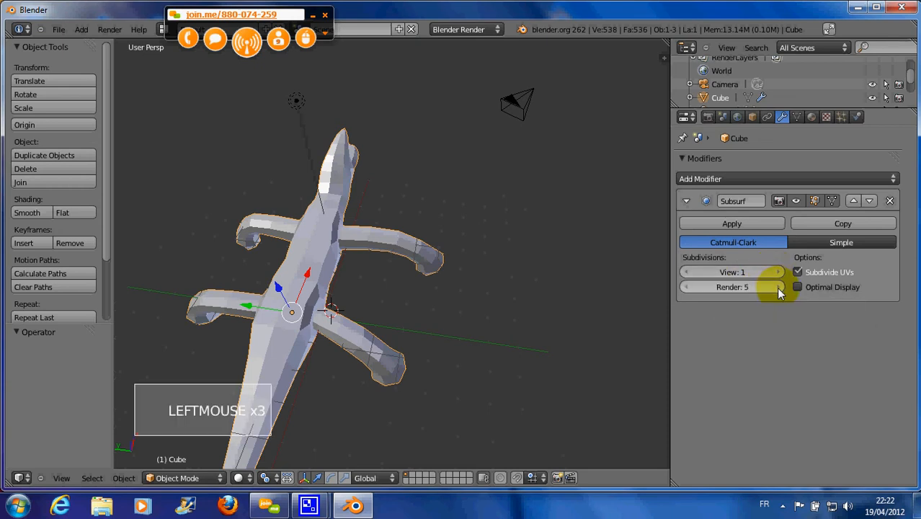
click(774, 286)
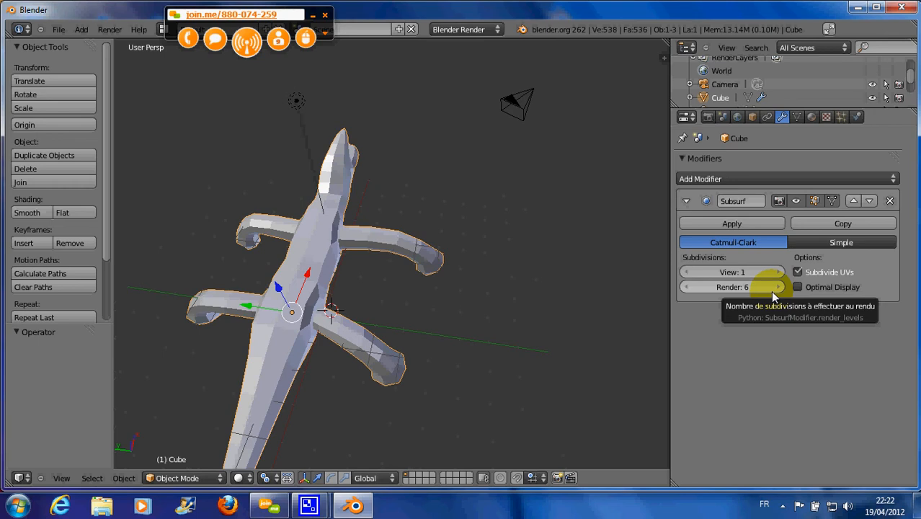
Lower the Subsurf modifier's Render subdivisions to 1.
click(689, 287)
click(689, 287)
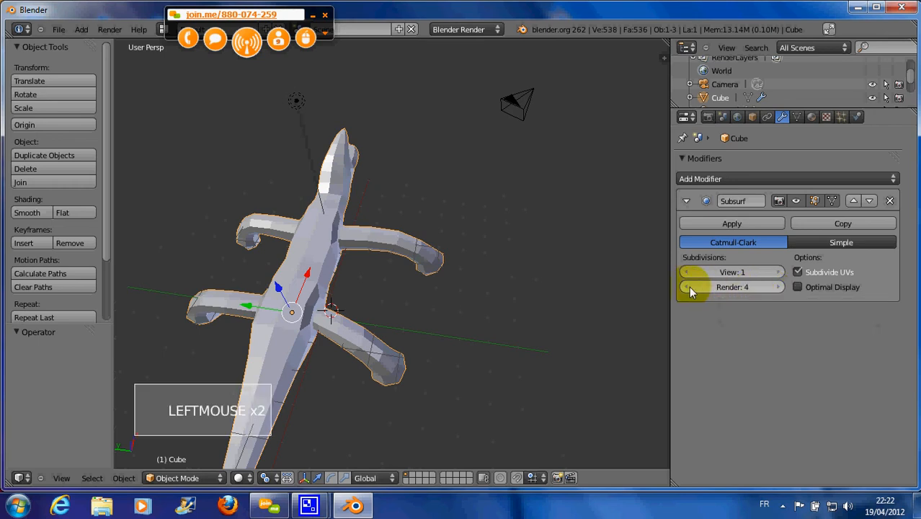
click(689, 287)
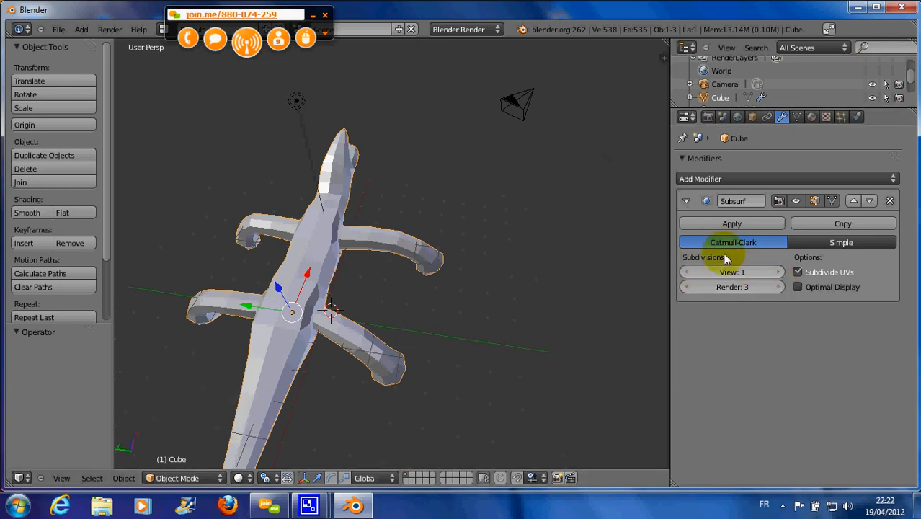
click(690, 288)
click(689, 287)
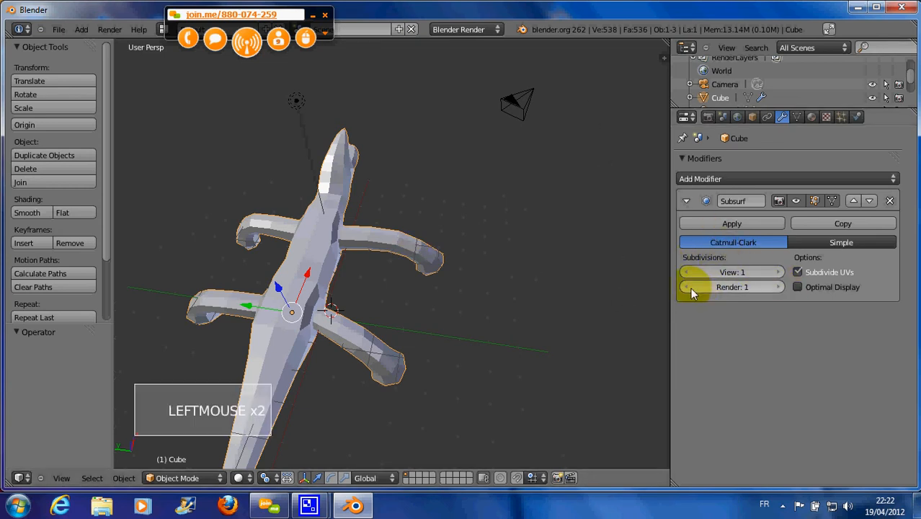
Set the Subsurf modifier's View subdivisions to 2 and examine the surface facets around the neck and nearest front leg.
middle_drag(422, 251, 362, 217)
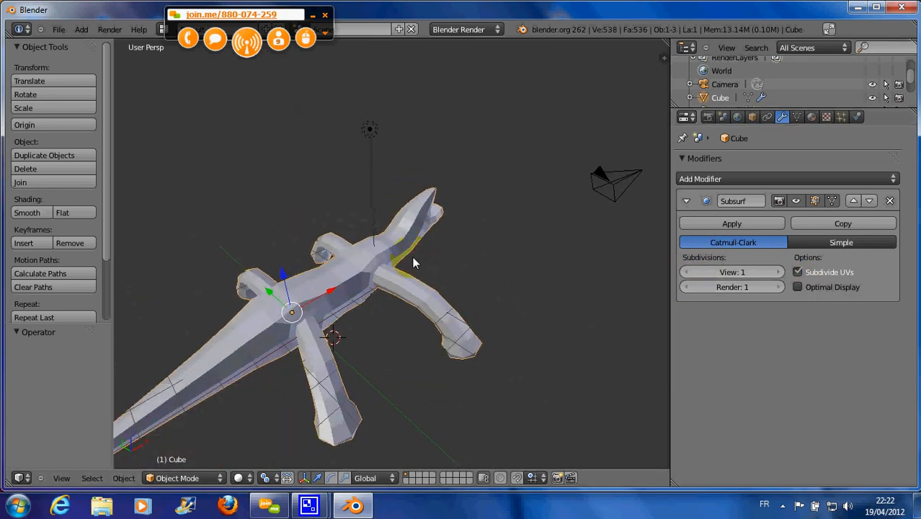
click(779, 274)
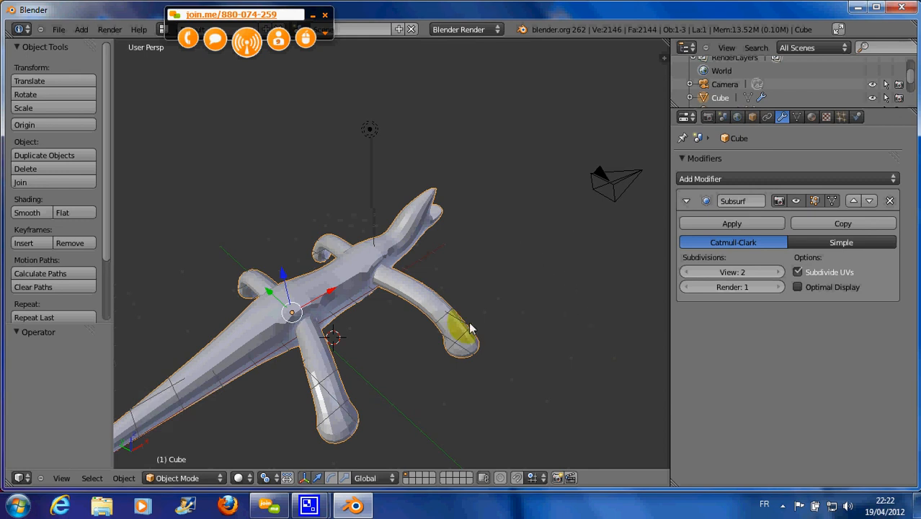
scroll(334, 316, up, 2)
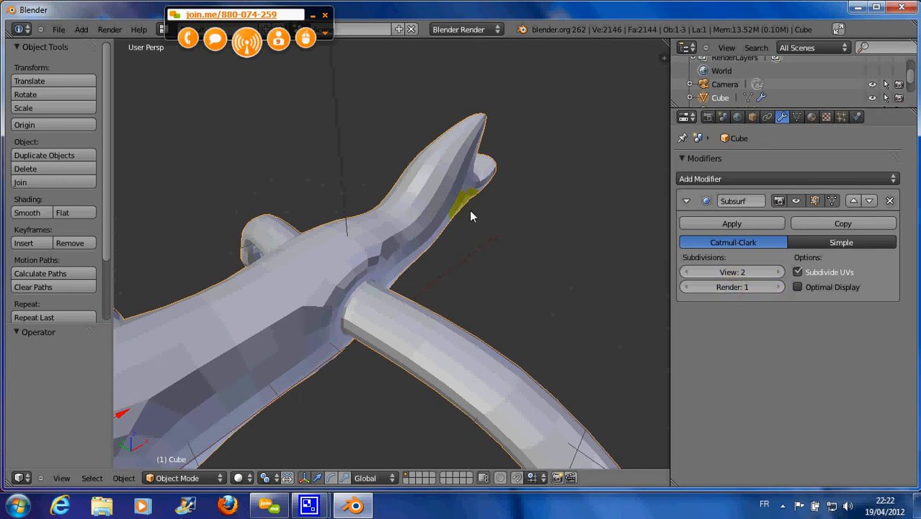
scroll(454, 211, up, 1)
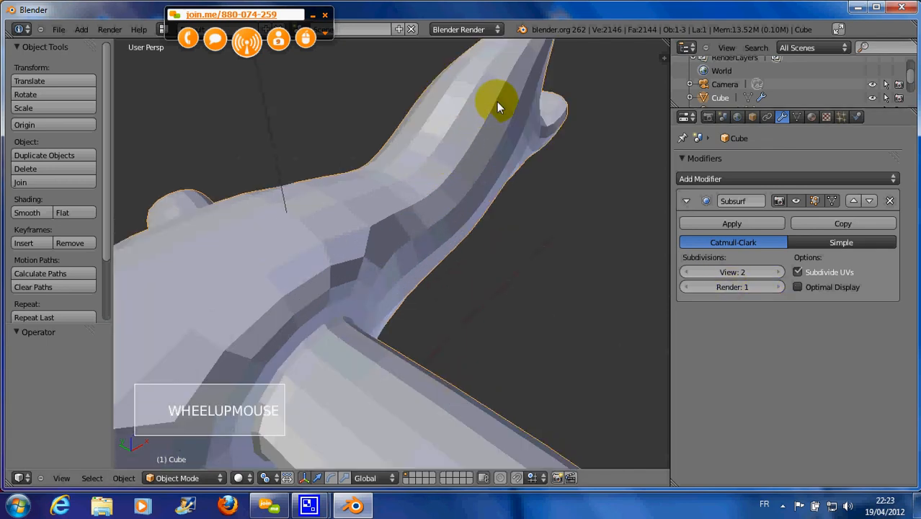
middle_drag(466, 192, 415, 222)
scroll(352, 250, down, 2)
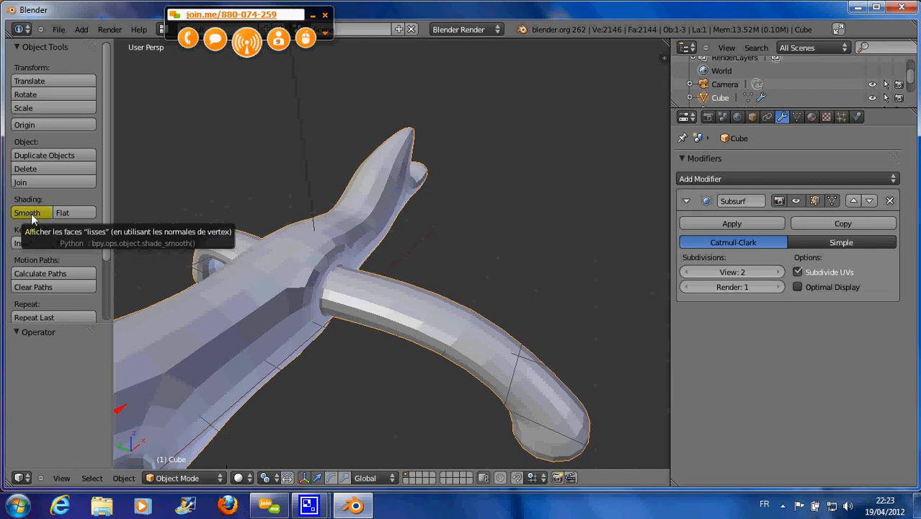
Apply smooth shading to the creature and set the Subsurf modifier's View subdivisions to 1.
drag(102, 216, 101, 288)
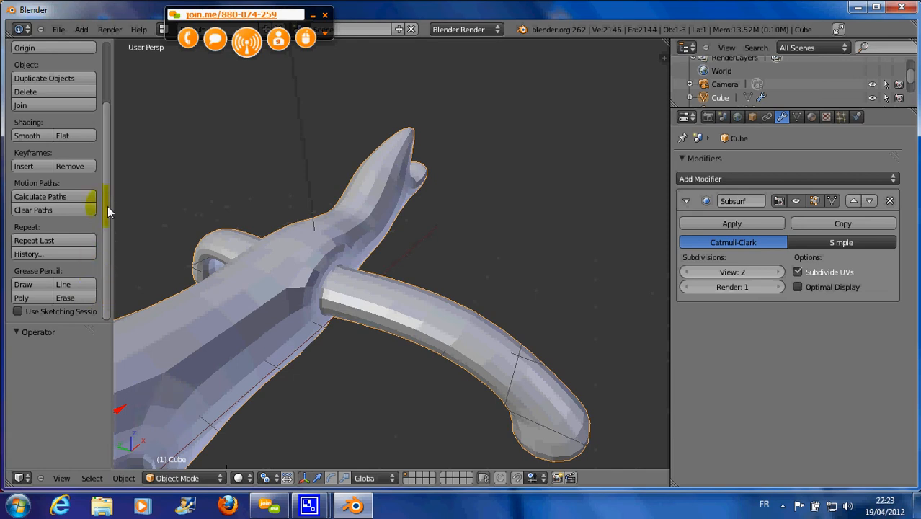
click(29, 136)
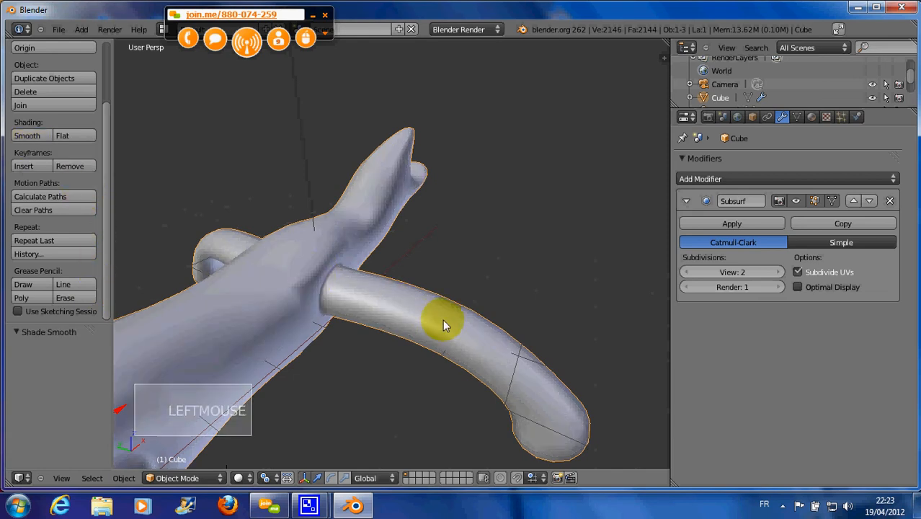
click(686, 272)
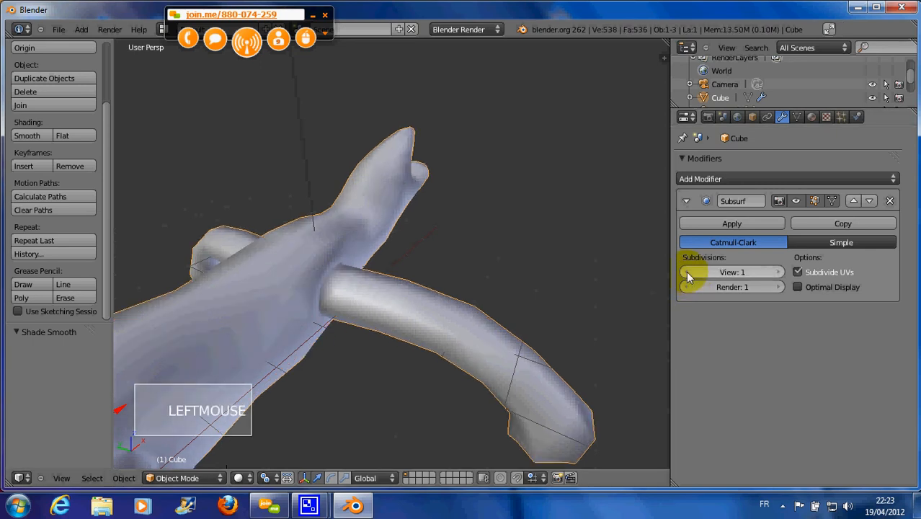
Check the smooth-shaded creature from the side and return it to Edit Mode.
middle_drag(421, 305, 391, 286)
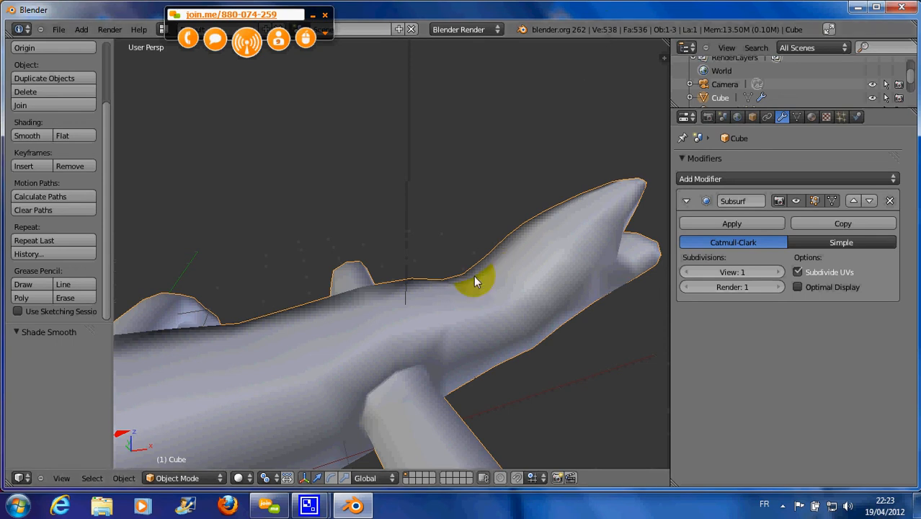
scroll(474, 276, down, 2)
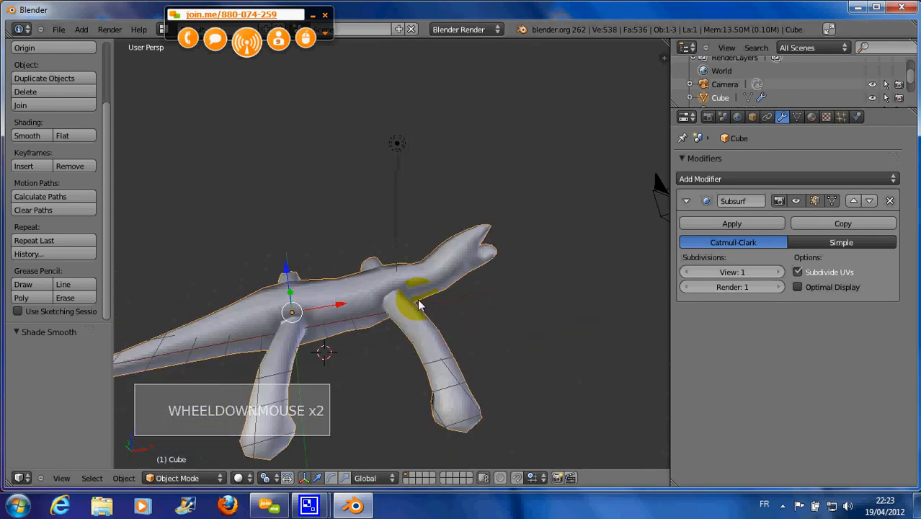
scroll(418, 299, up, 1)
scroll(417, 299, down, 1)
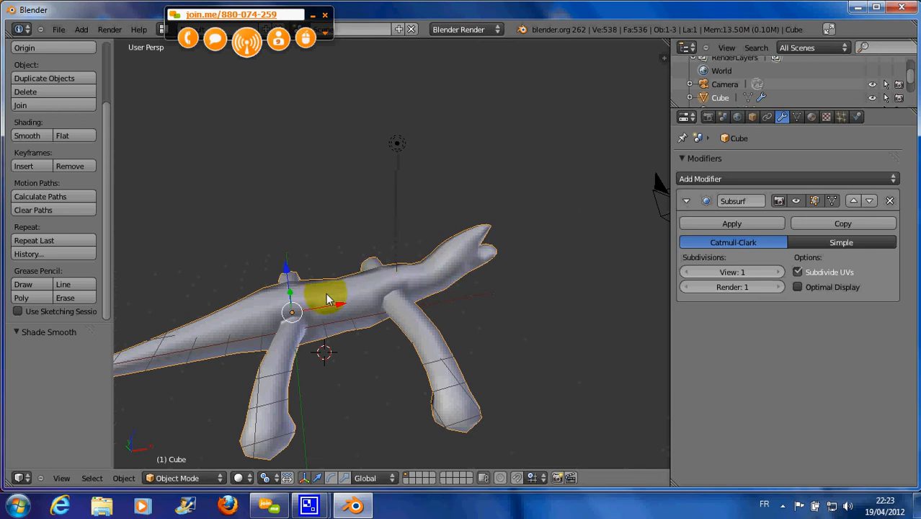
click(186, 478)
click(180, 451)
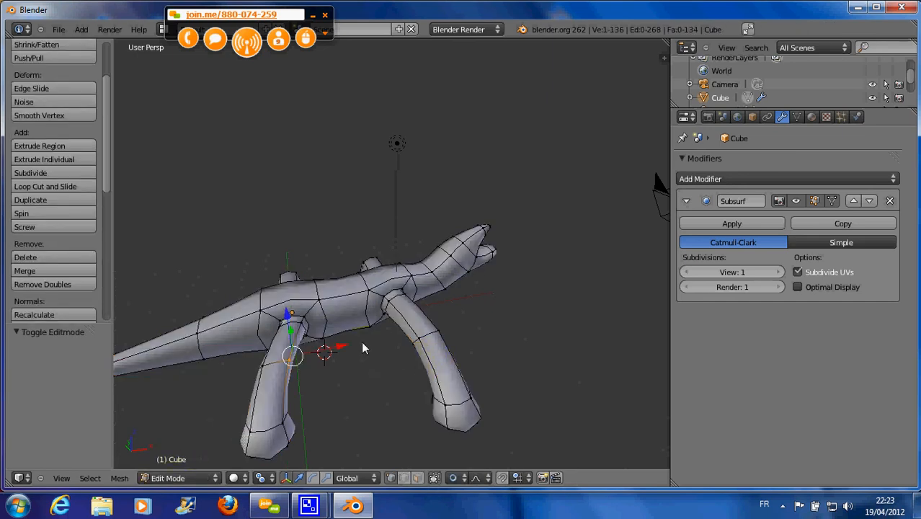
Select the creature's entire mesh and apply flat shading to all of its faces.
mouse_move(106, 181)
mouse_down()
mouse_move(113, 138)
mouse_move(106, 182)
mouse_up()
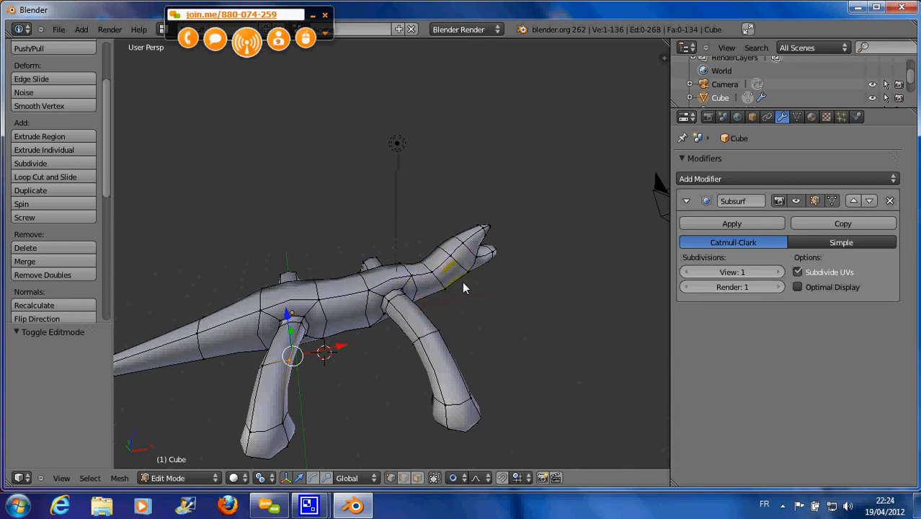
scroll(449, 281, up, 3)
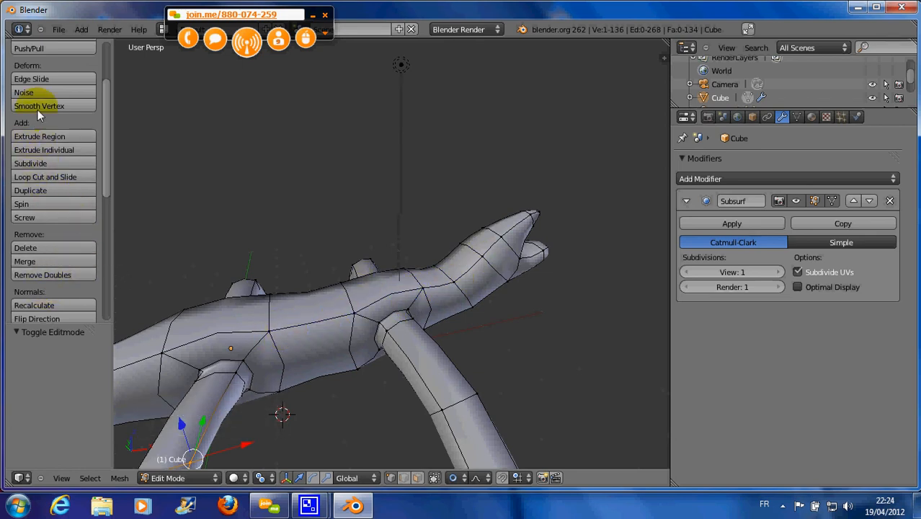
drag(106, 141, 108, 201)
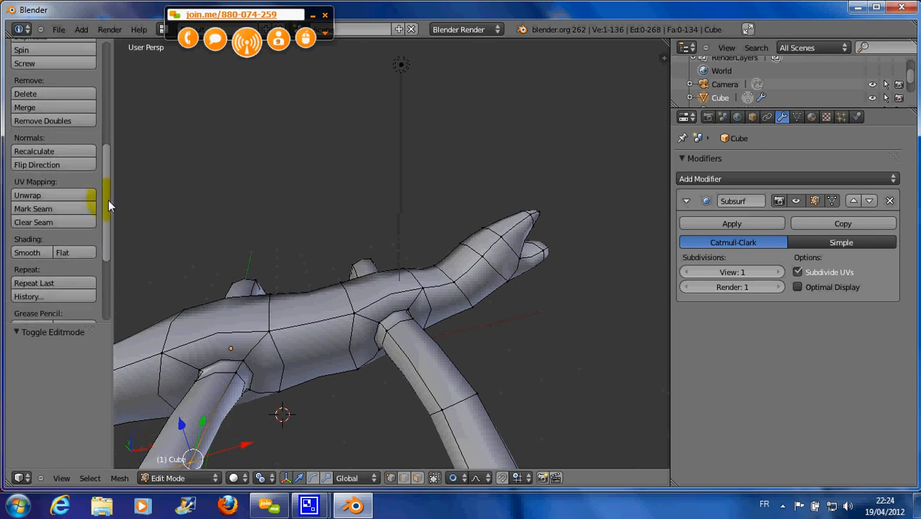
click(26, 253)
click(68, 253)
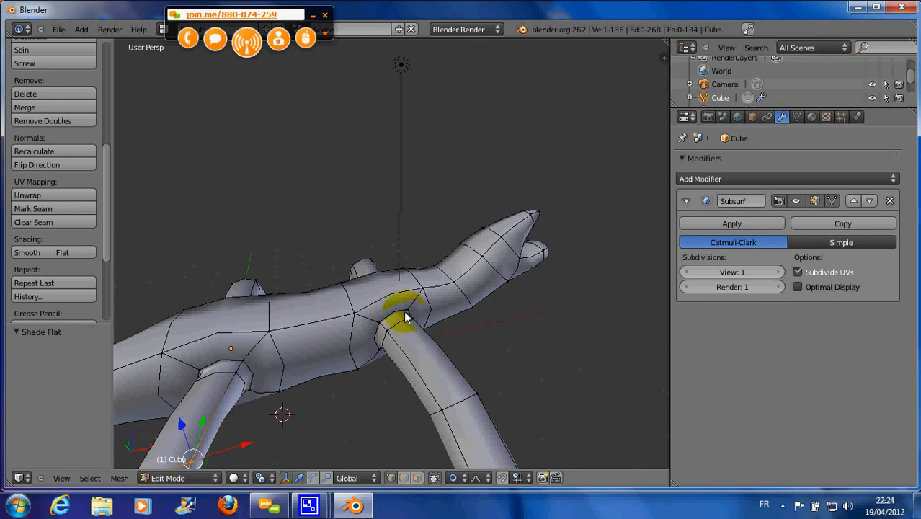
key(a)
key(a)
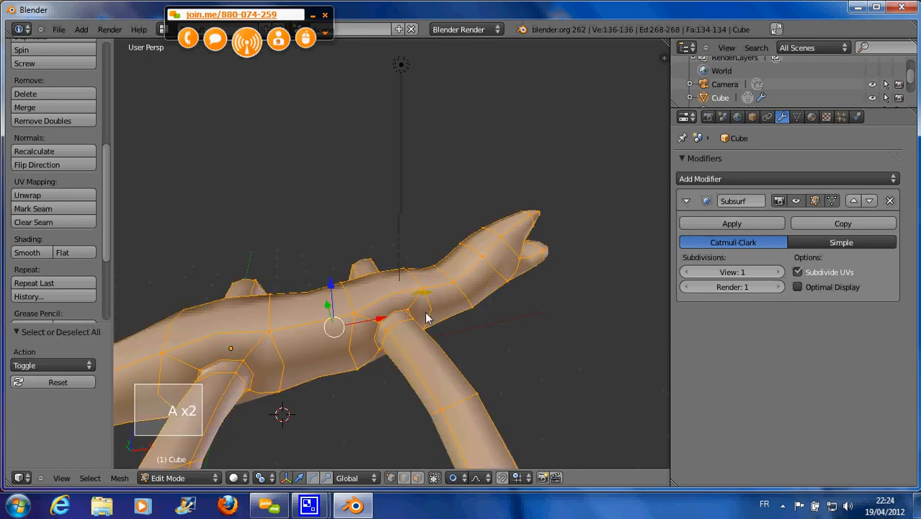
click(71, 252)
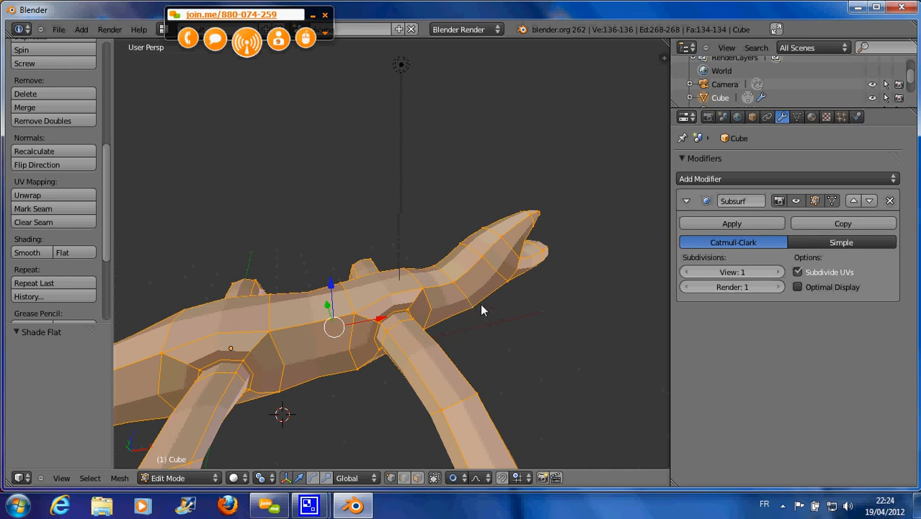
Examine the flat facets around the neck, and compare by switching the whole mesh to smooth shading and back to flat.
scroll(482, 310, up, 2)
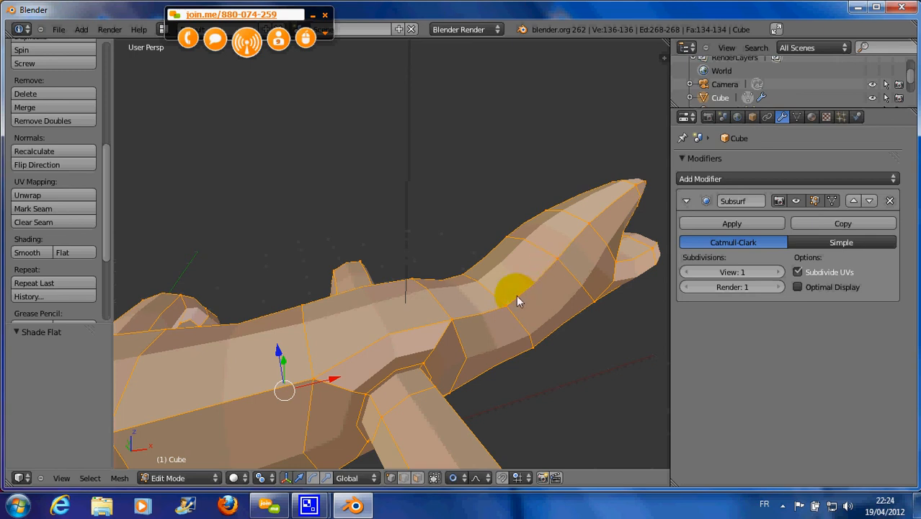
scroll(488, 323, down, 2)
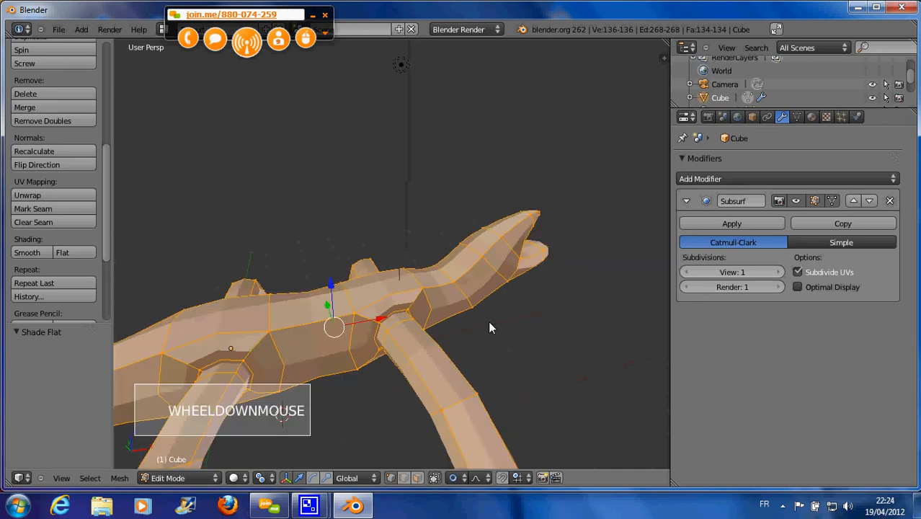
click(29, 252)
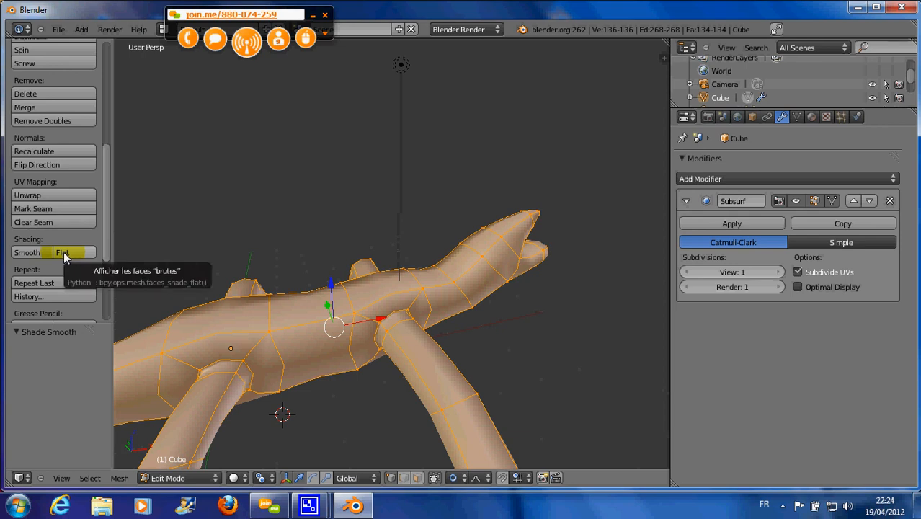
click(62, 254)
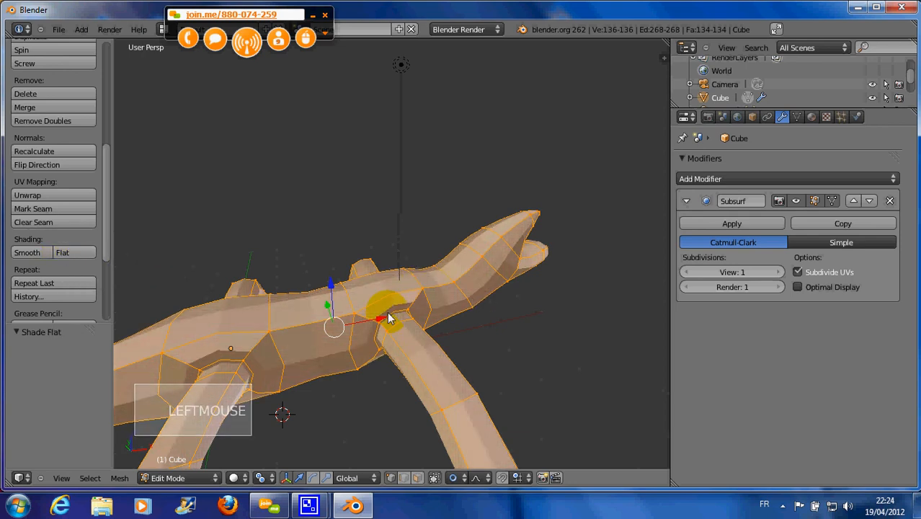
Select only the creature's head, including the vertices on its hidden side, and apply smooth shading to it.
key(a)
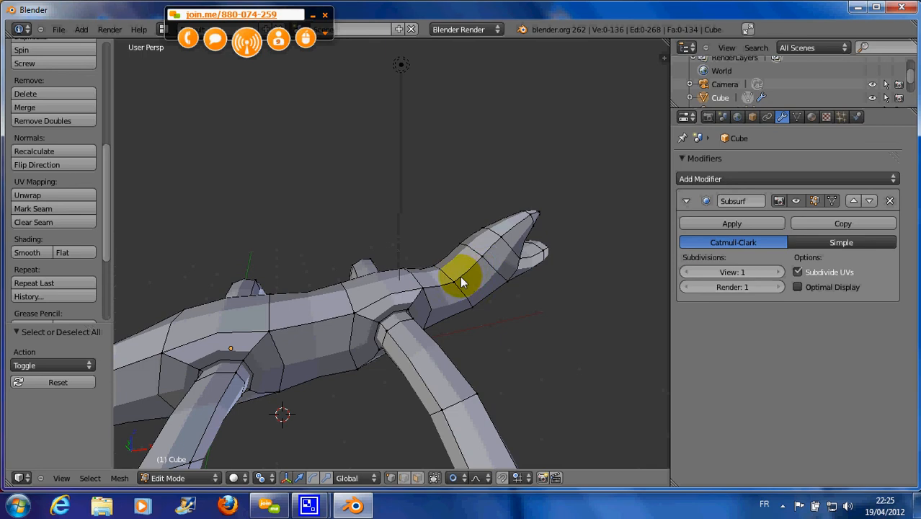
key(b)
drag(441, 186, 596, 322)
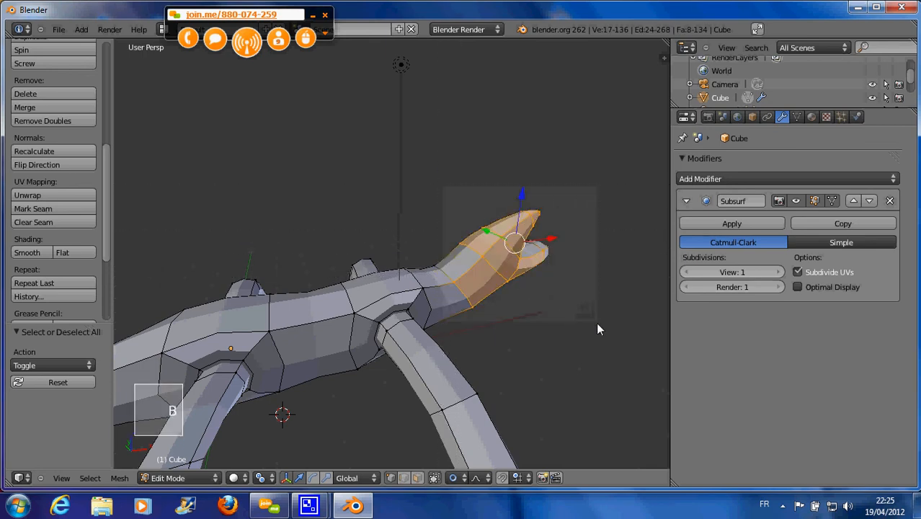
middle_drag(573, 335, 511, 338)
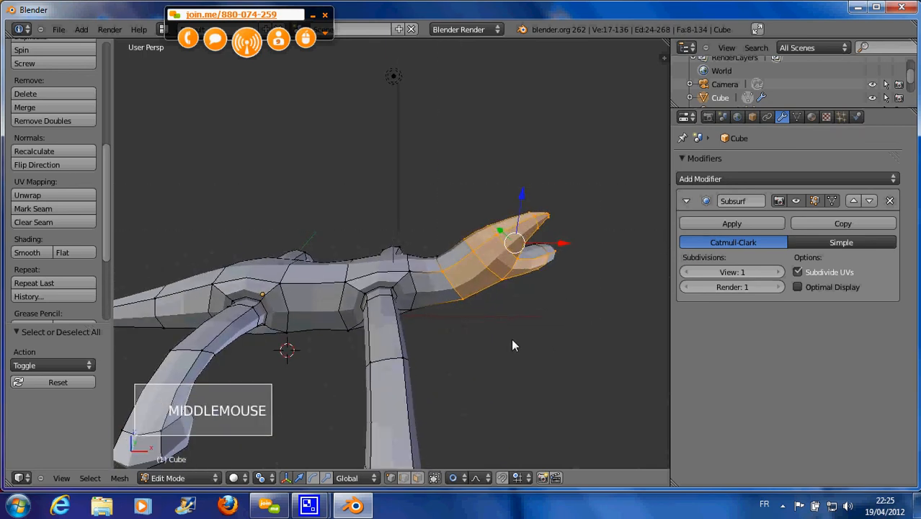
click(432, 479)
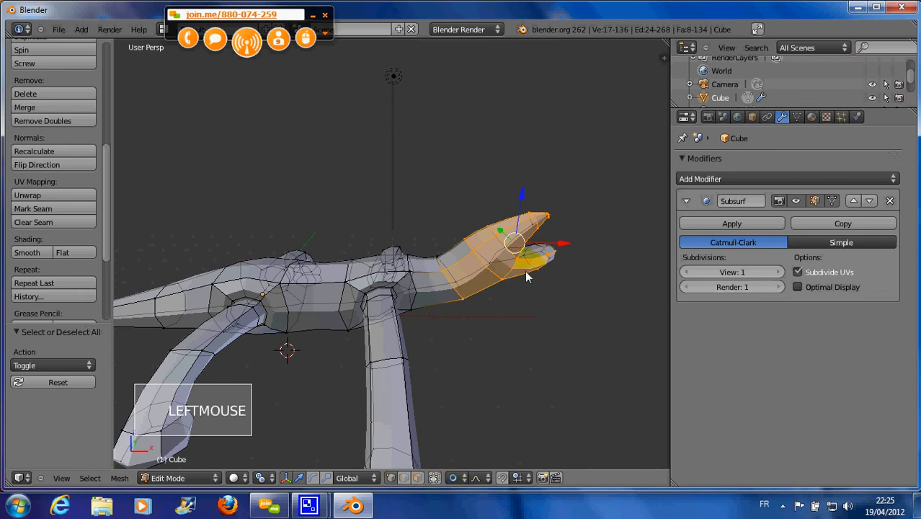
key(b)
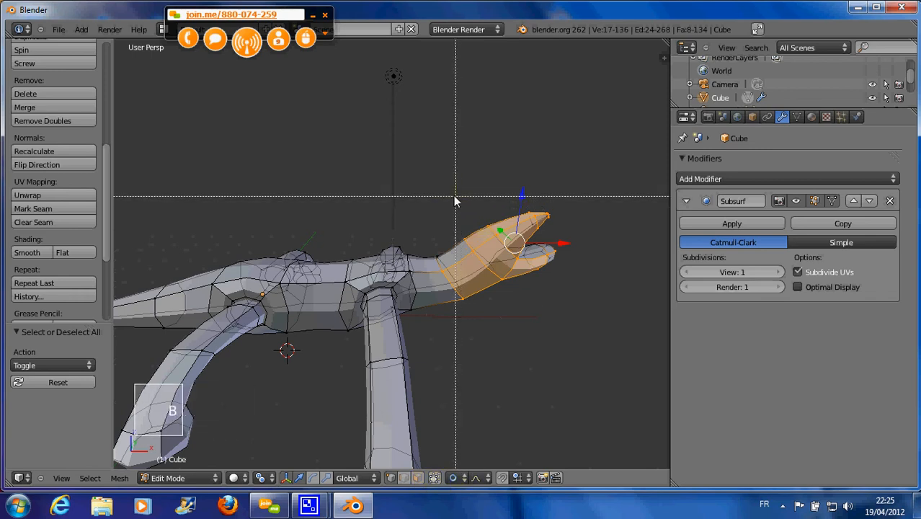
drag(432, 205, 596, 324)
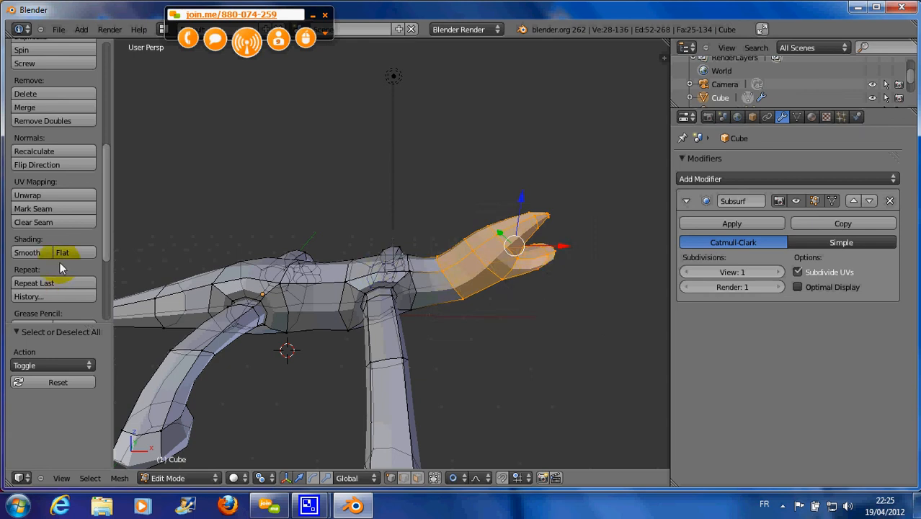
click(35, 253)
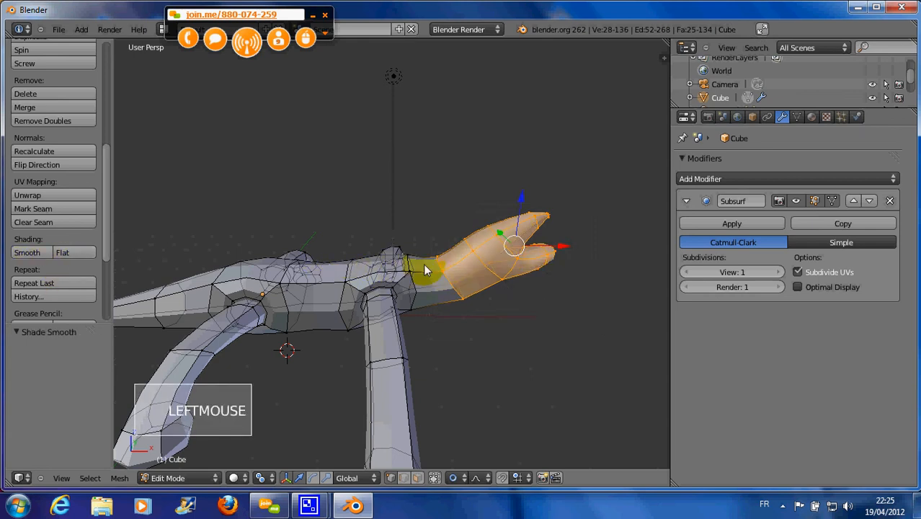
Deselect everything and examine the transition between the smooth-shaded head and the flat-shaded neck.
key(a)
scroll(496, 289, up, 2)
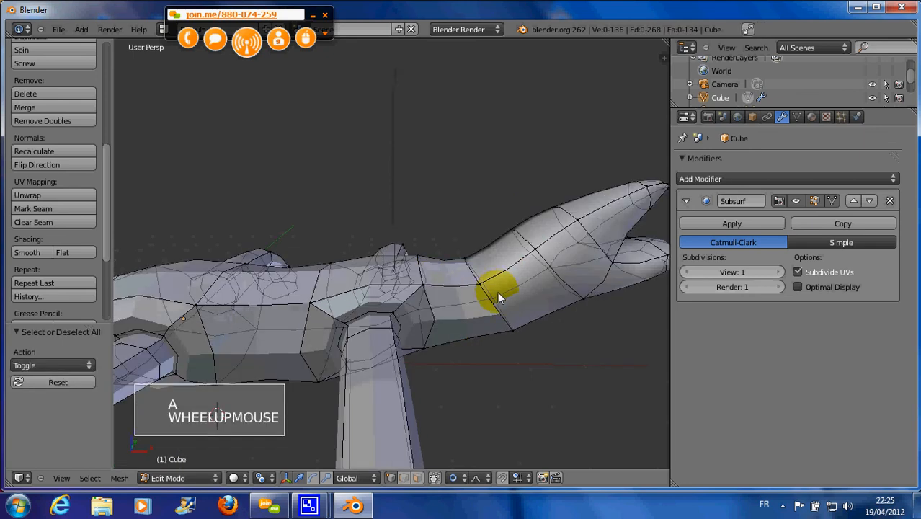
scroll(497, 297, up, 1)
scroll(499, 297, down, 1)
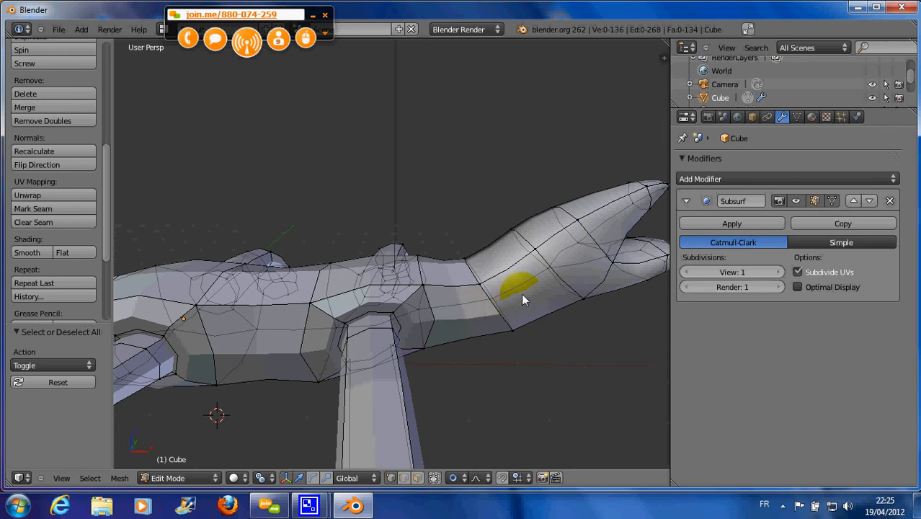
scroll(362, 257, down, 2)
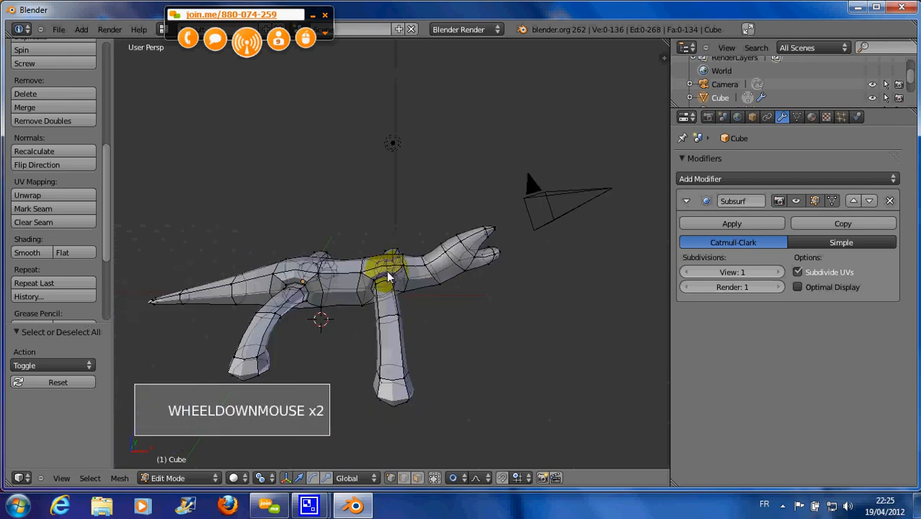
Select all vertices of the creature's mesh in preparation for vertex smoothing.
key(a)
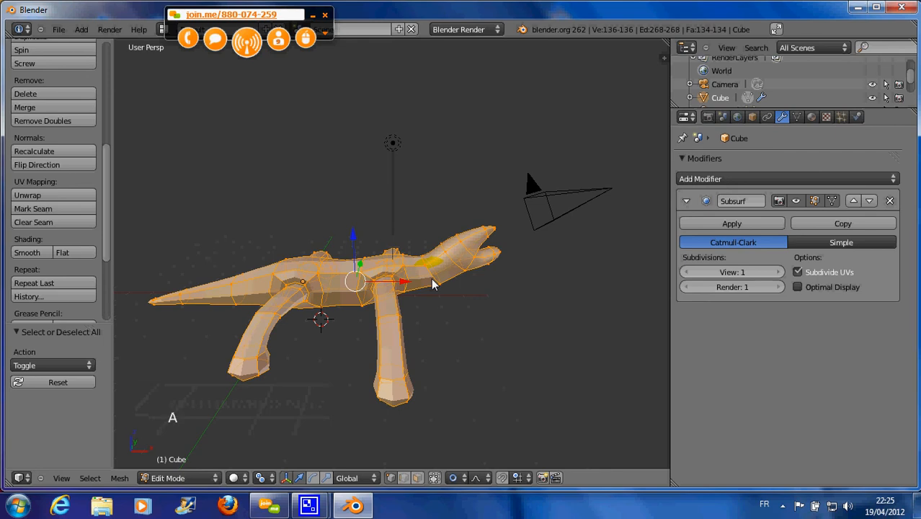
middle_drag(340, 245, 340, 247)
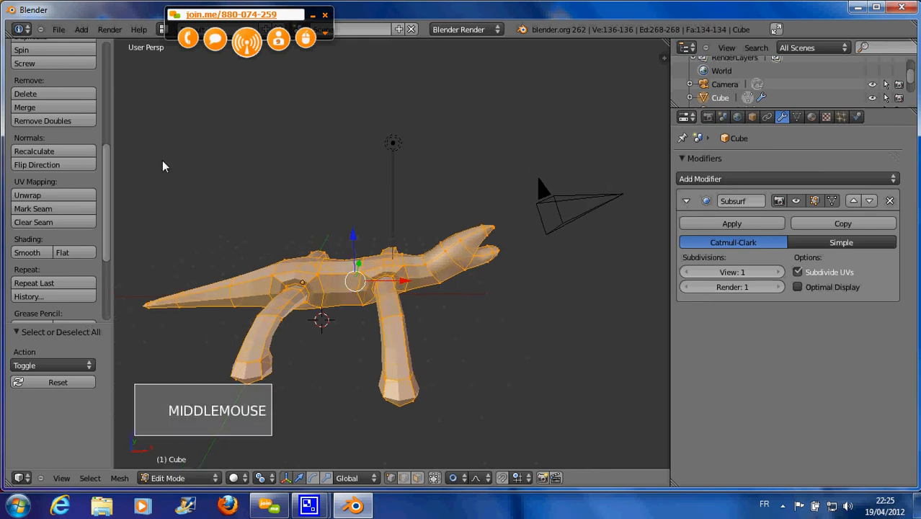
drag(107, 169, 105, 114)
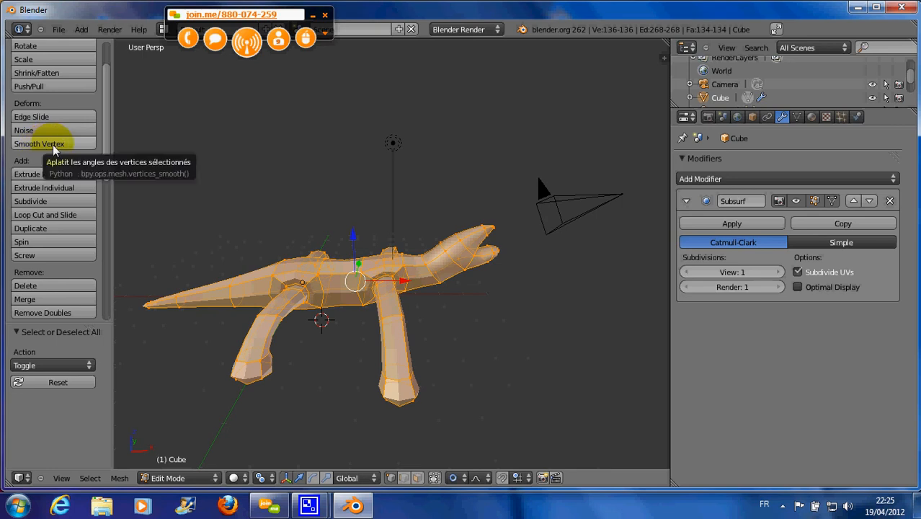
scroll(413, 287, up, 2)
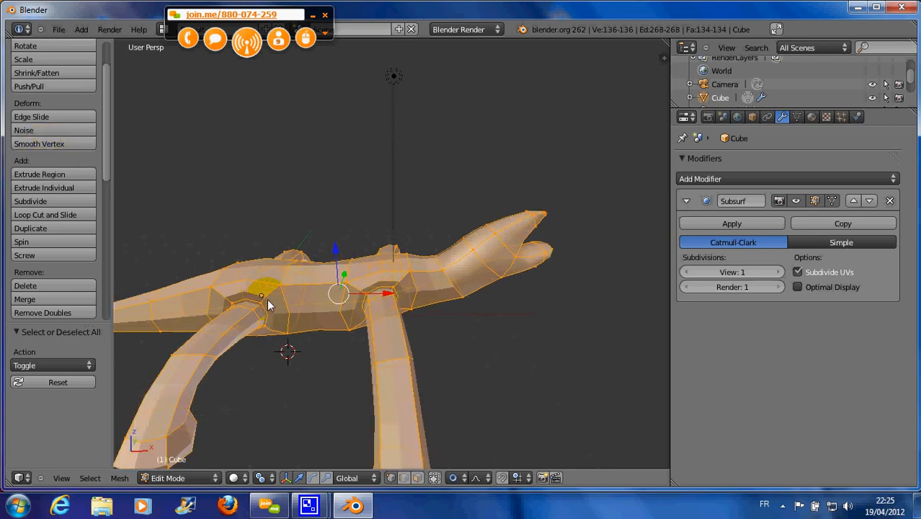
shift+middle_drag(268, 298, 338, 294)
scroll(339, 296, up, 2)
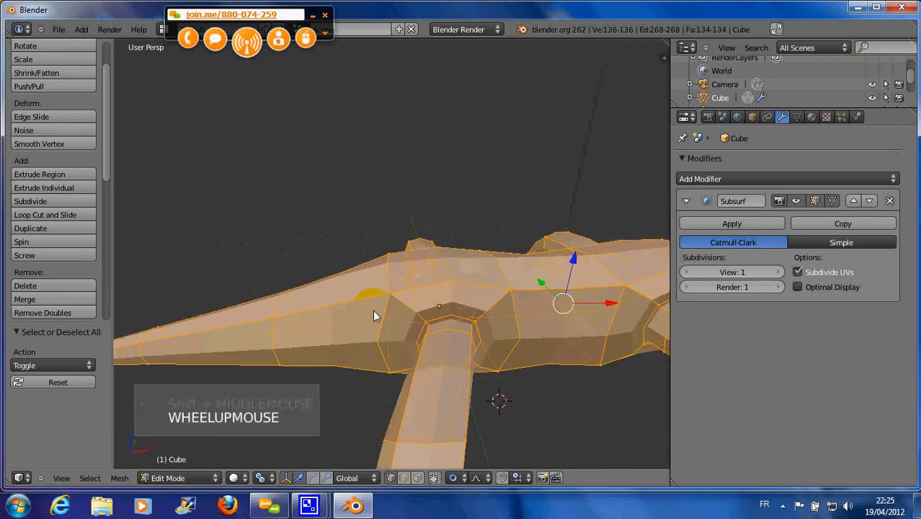
Apply Smooth Vertex twice to the whole mesh and check the creature's shape from above.
click(45, 144)
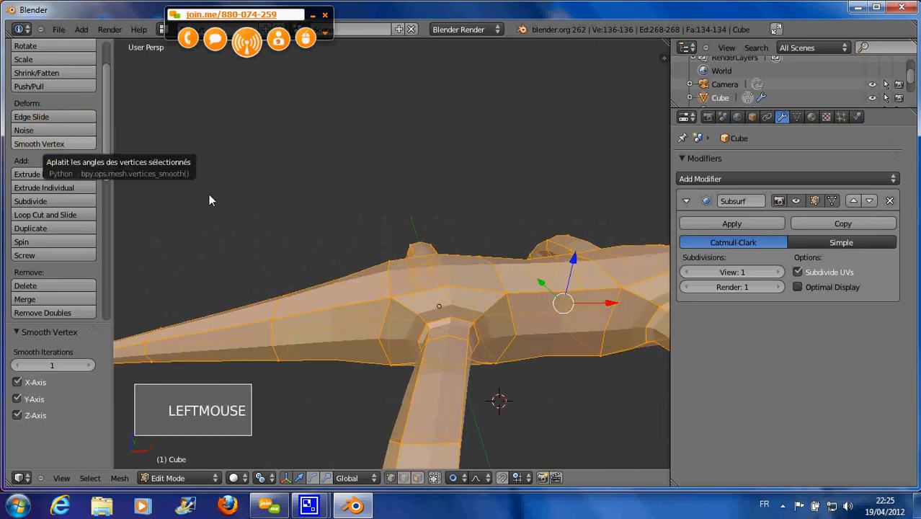
scroll(537, 285, down, 1)
scroll(536, 284, down, 1)
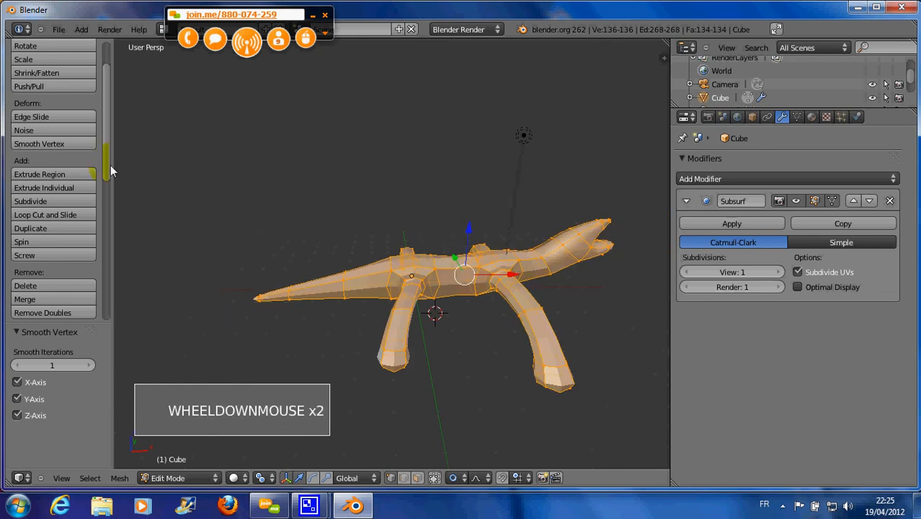
click(69, 147)
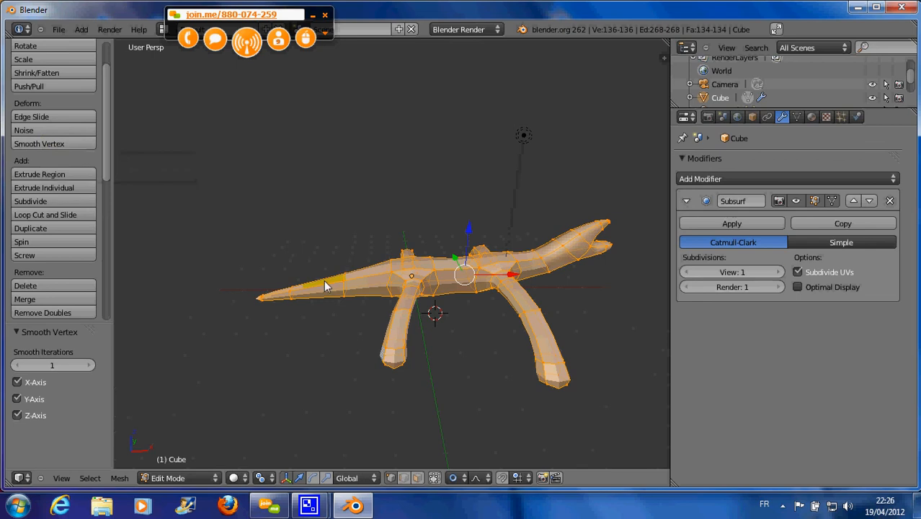
middle_drag(408, 310, 424, 378)
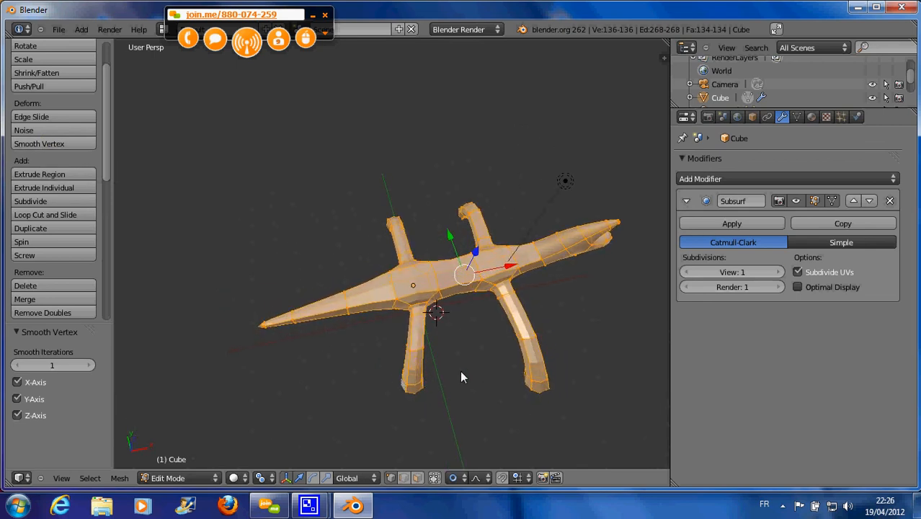
Undo both Smooth Vertex passes and check the creature from the side.
key(ctrl+z)
key(ctrl+z)
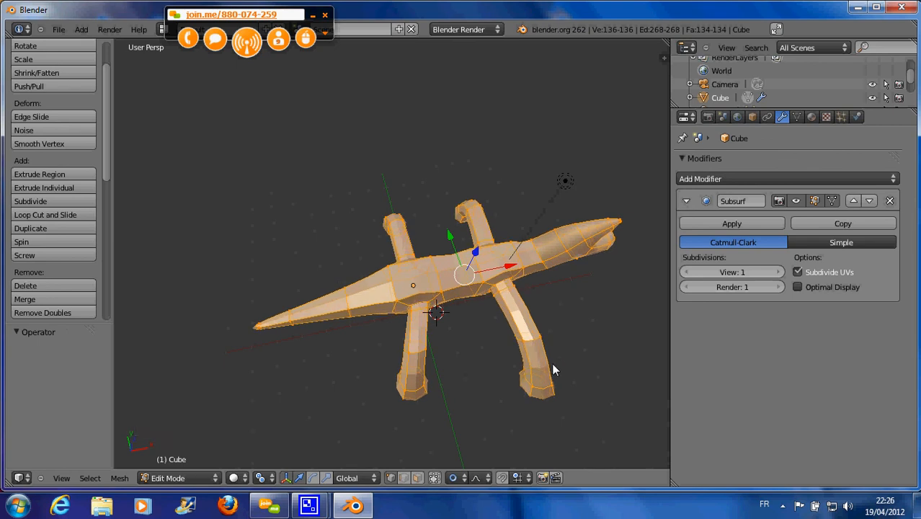
middle_drag(551, 369, 534, 318)
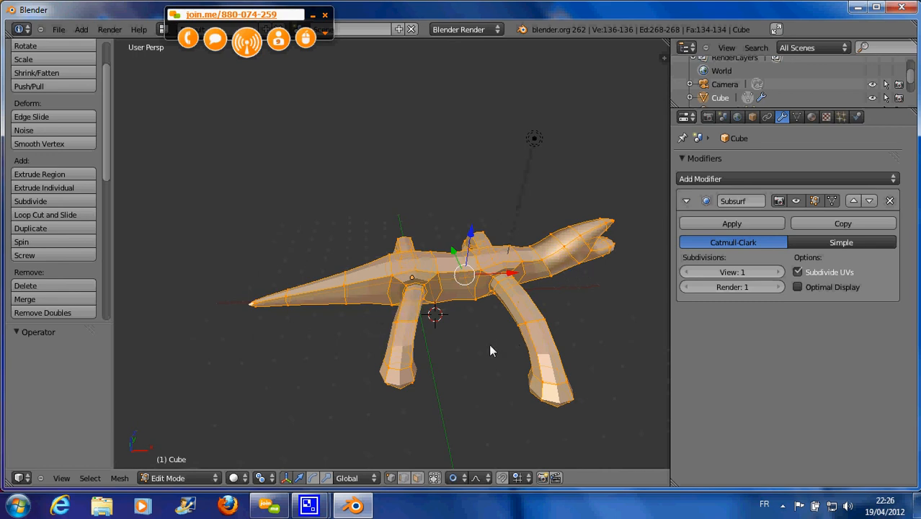
Raise the Subsurf modifier's View subdivisions to 4.
click(779, 277)
click(779, 278)
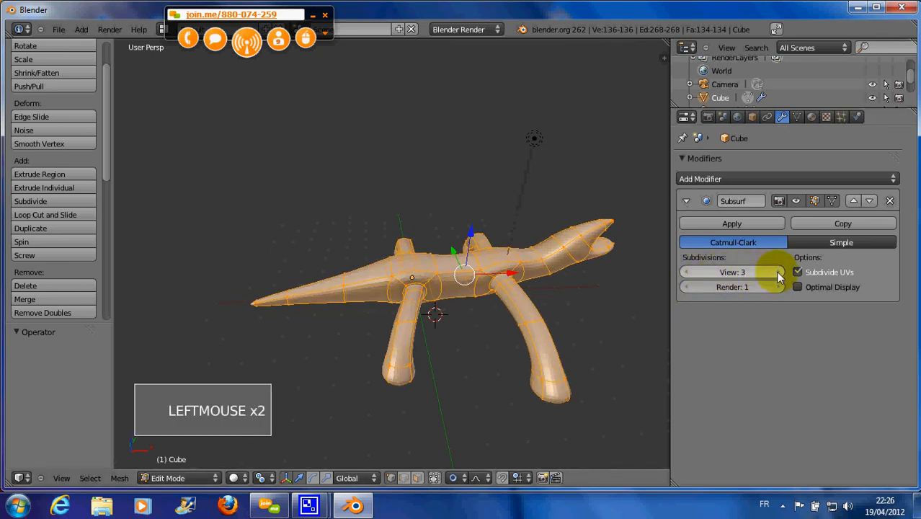
click(779, 278)
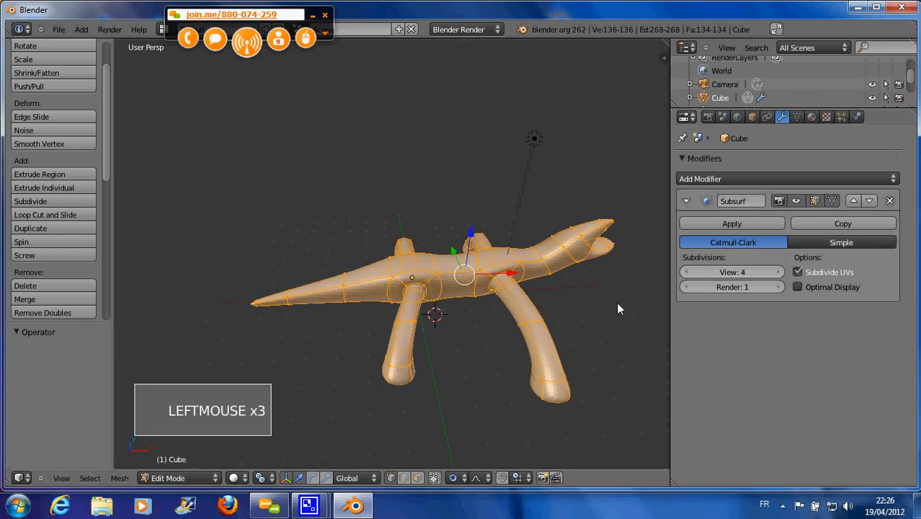
Apply one Smooth Vertex pass to the whole mesh and set the Subsurf modifier's View subdivisions to 1.
click(30, 144)
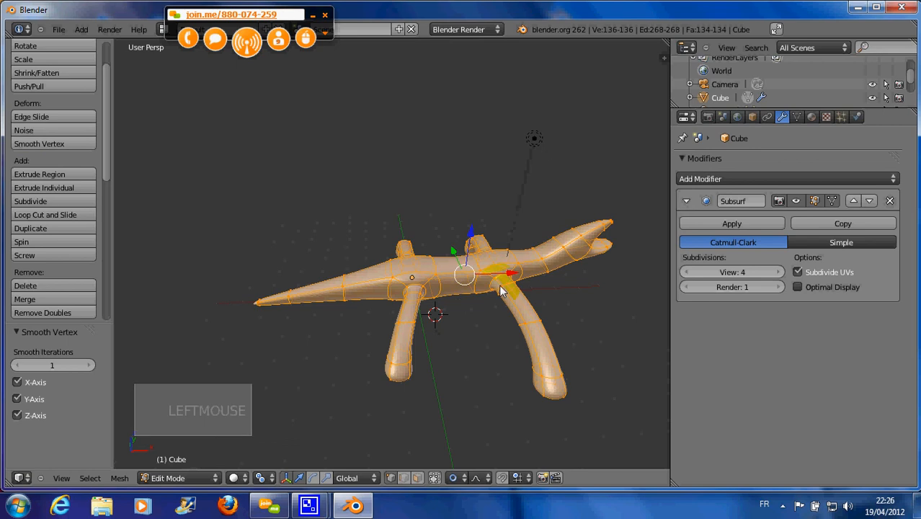
click(688, 273)
click(689, 272)
click(689, 272)
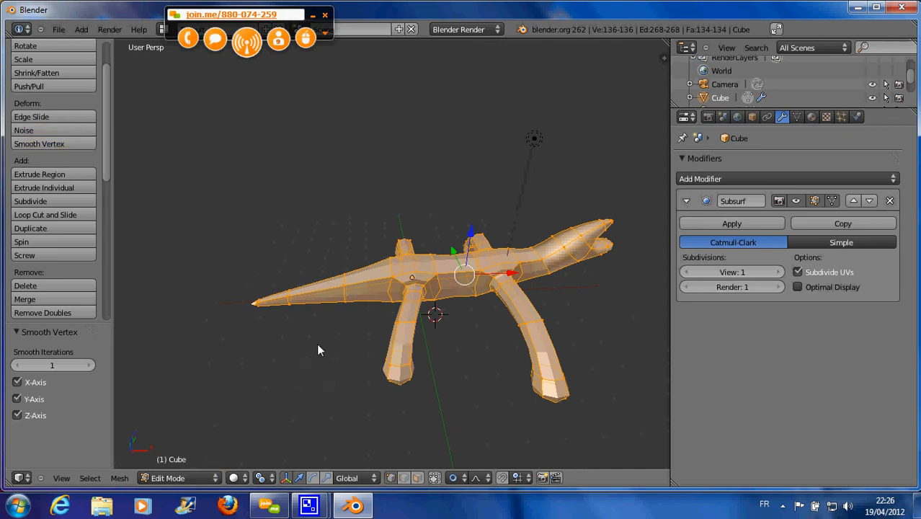
Apply one more Smooth Vertex pass to the whole mesh and inspect the body between the legs.
key(w)
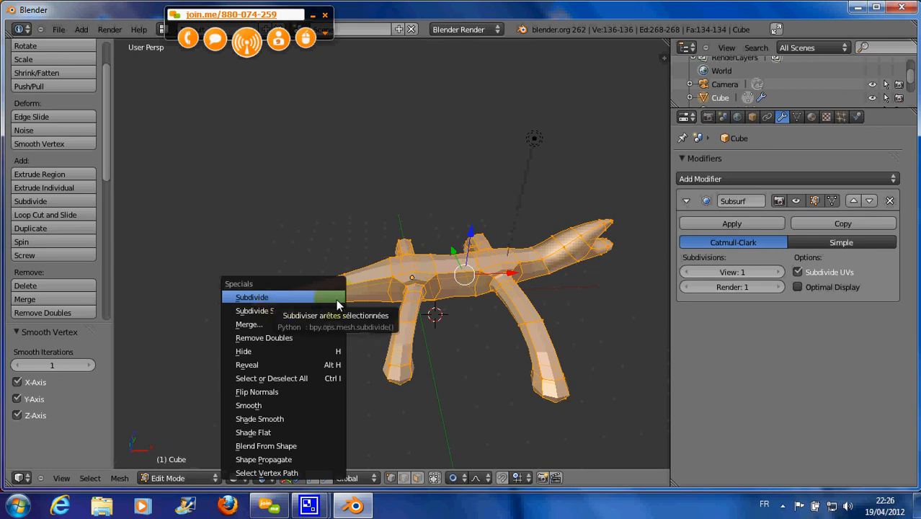
click(280, 298)
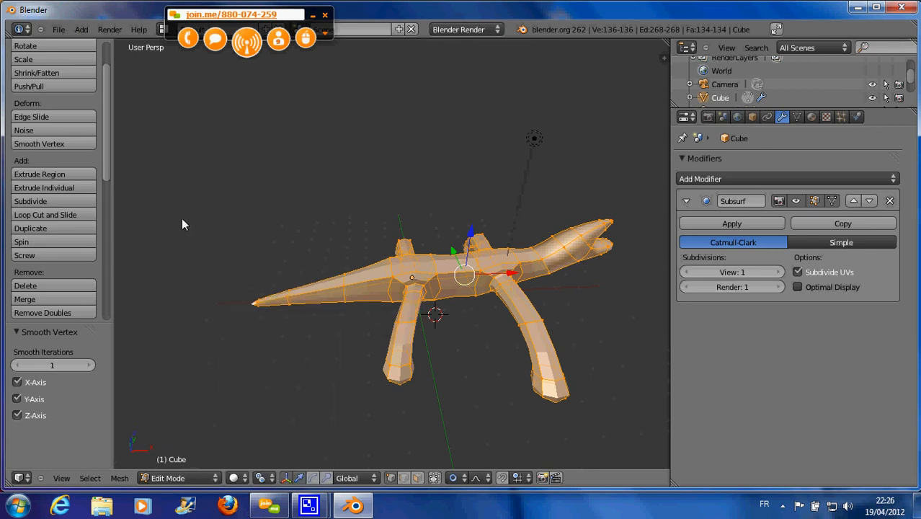
click(57, 145)
scroll(503, 326, up, 1)
shift+middle_drag(562, 308, 487, 305)
scroll(488, 309, up, 2)
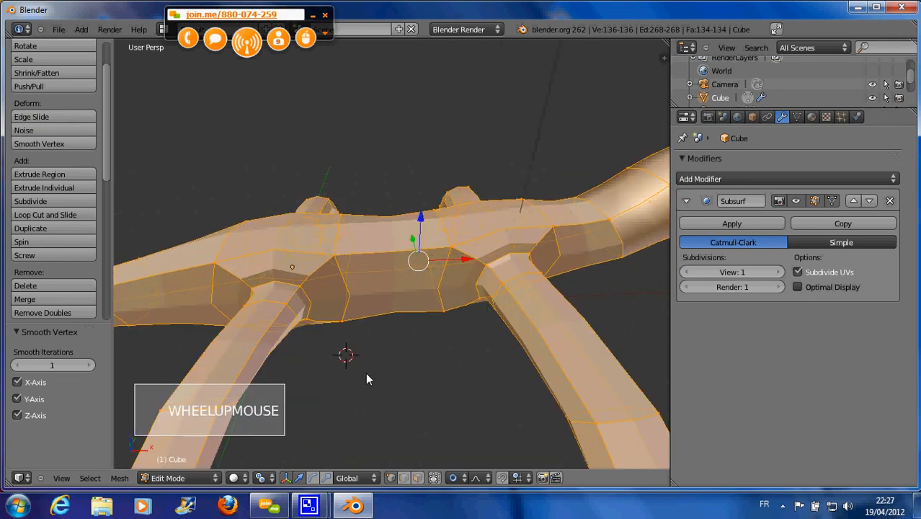
Limit selection to visible geometry and select the upper body vertex beside the front leg.
right_click(442, 286)
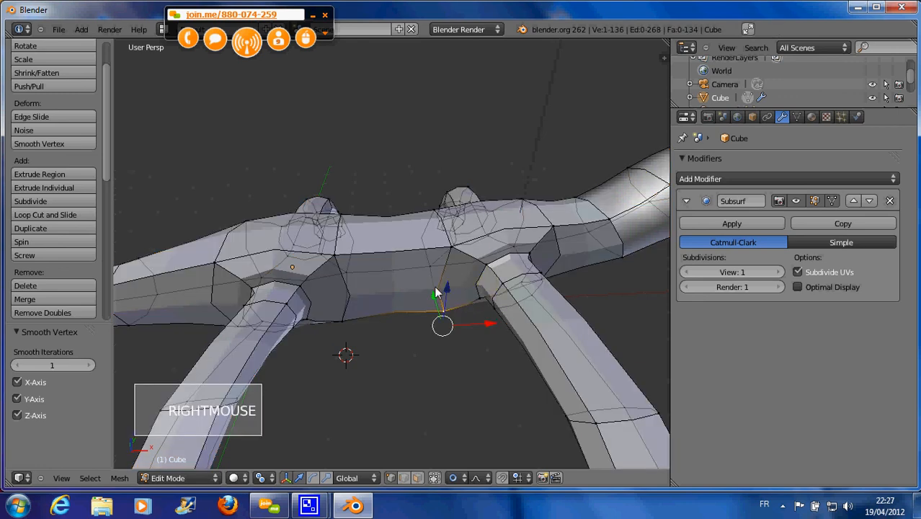
shift+right_click(410, 288)
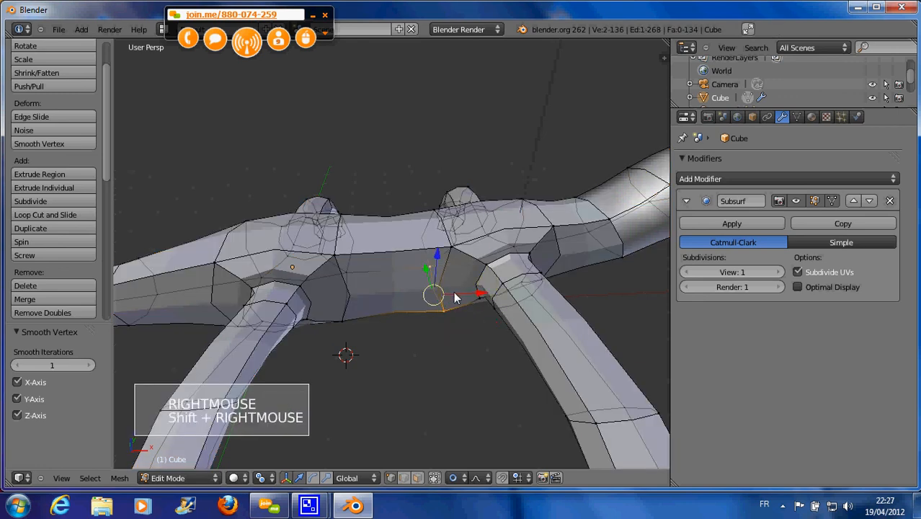
click(434, 477)
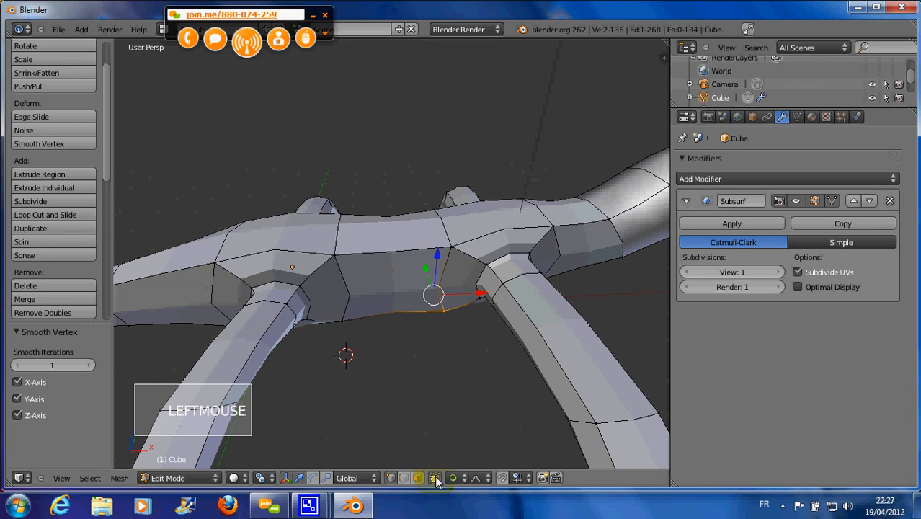
right_click(447, 246)
shift+right_click(447, 298)
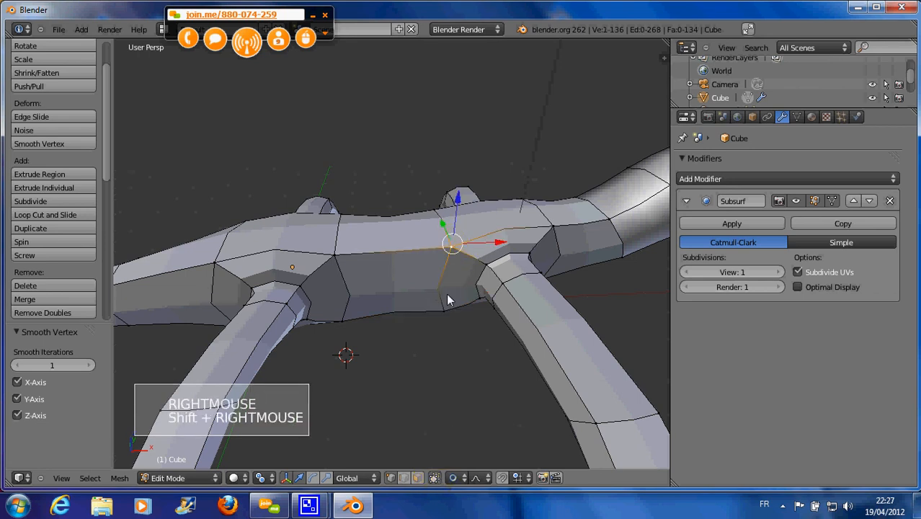
scroll(438, 290, up, 4)
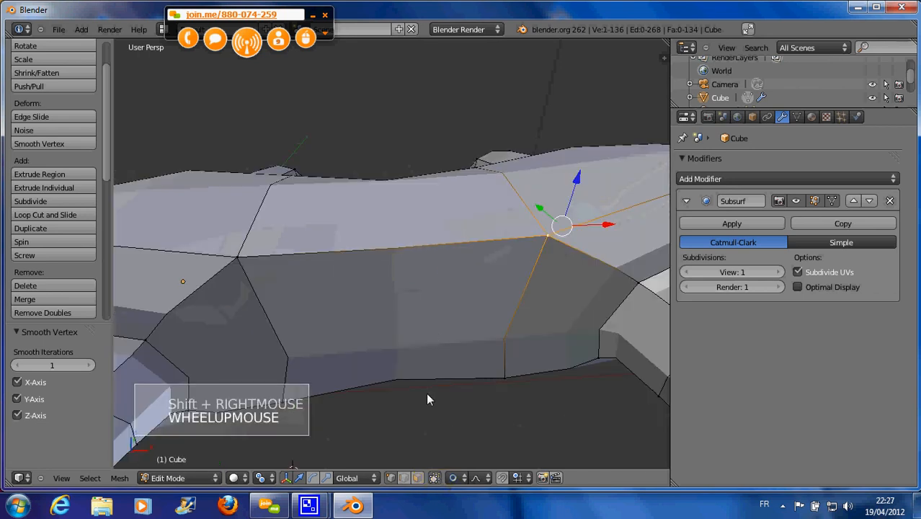
Switch to edge selection, select the upper side edge of the body between the legs and lower it about 0.099 along Z with a small proportional radius.
click(404, 477)
right_click(524, 293)
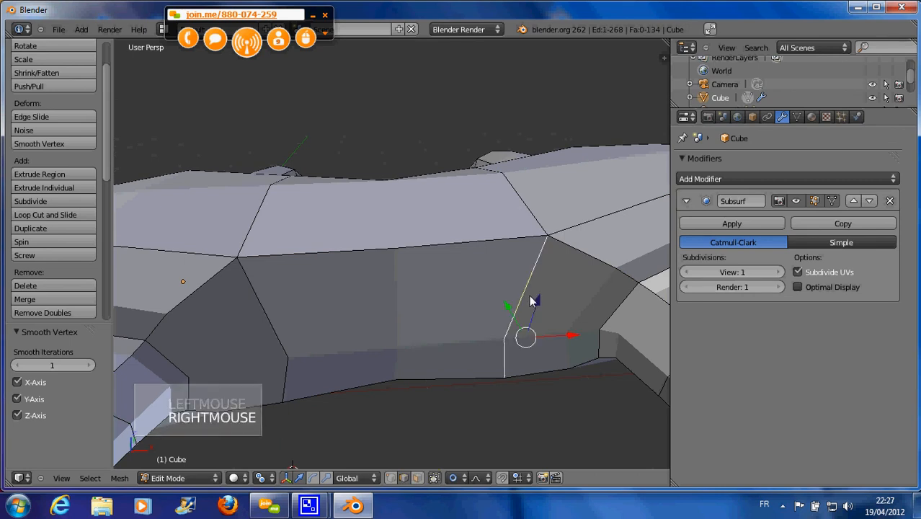
right_click(444, 244)
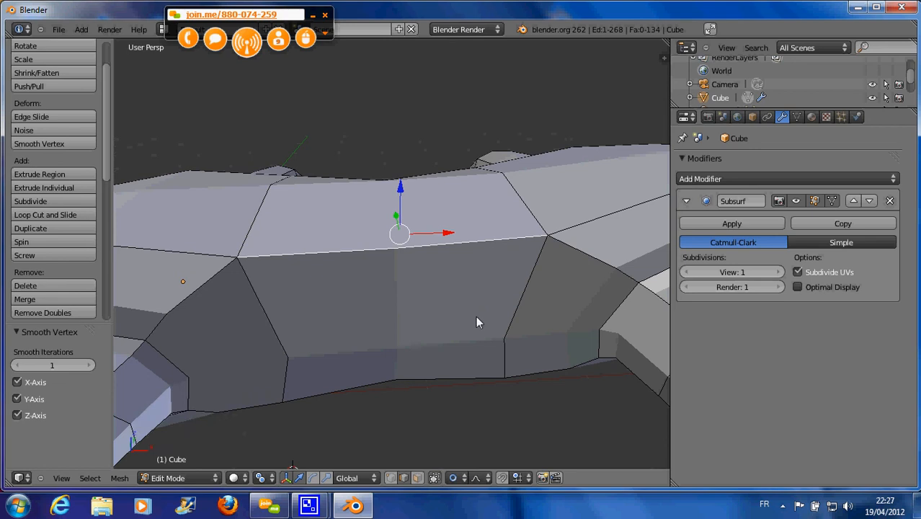
middle_drag(475, 323, 369, 298)
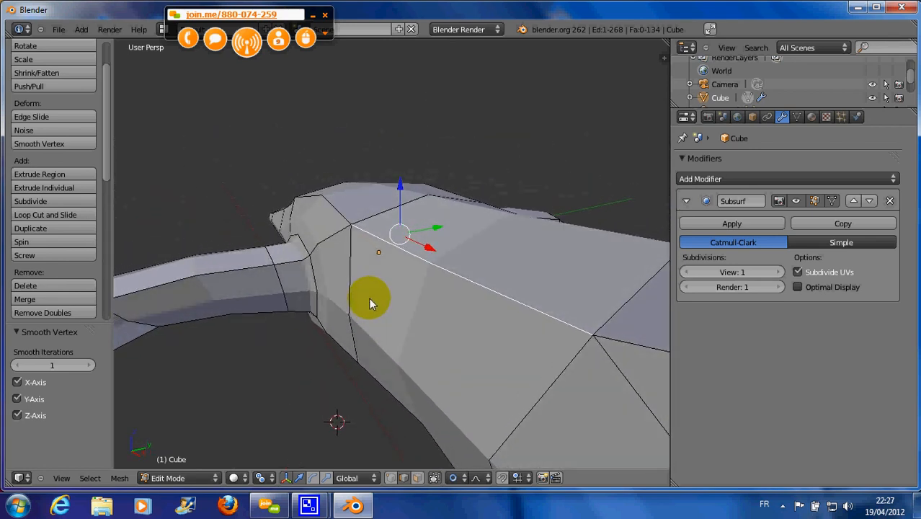
drag(399, 188, 400, 203)
scroll(400, 203, up, 3)
scroll(400, 203, up, 19)
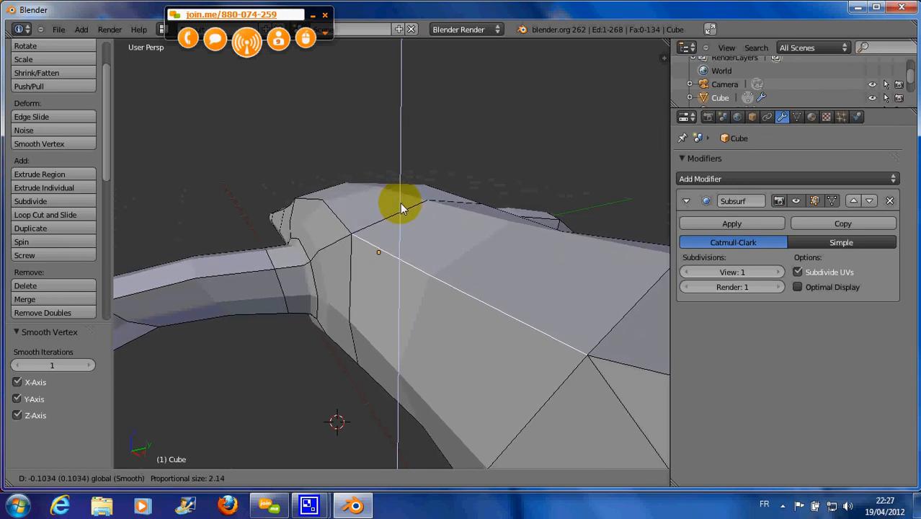
scroll(402, 204, up, 20)
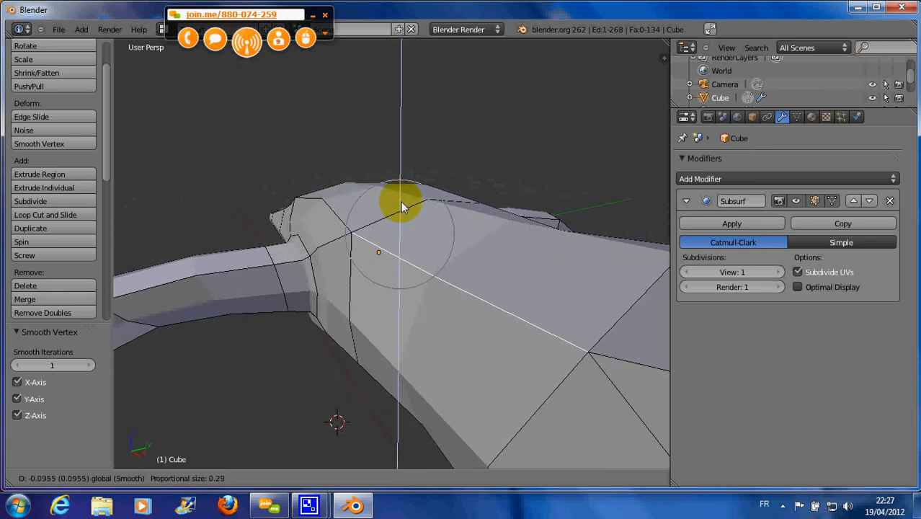
scroll(402, 202, up, 3)
mouse_move(401, 202)
mouse_down()
mouse_move(405, 234)
mouse_move(411, 203)
mouse_up()
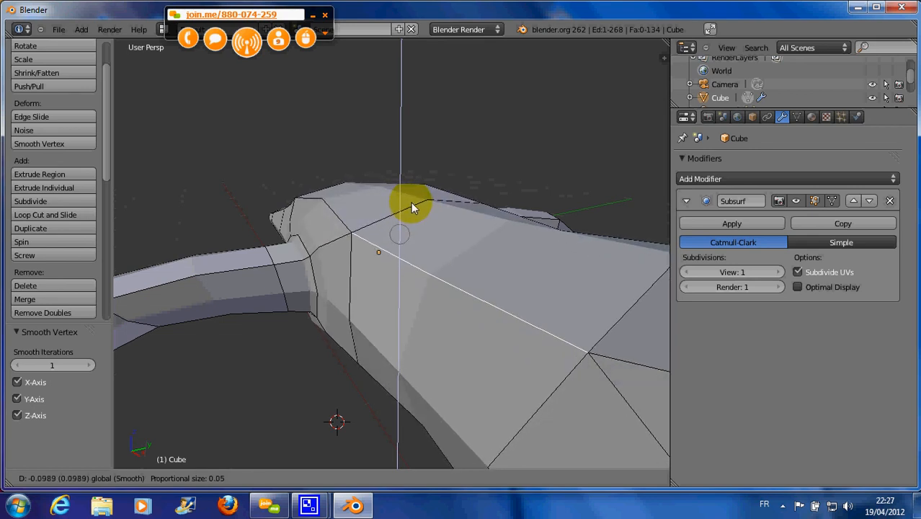
scroll(410, 202, down, 6)
click(410, 202)
scroll(467, 277, down, 2)
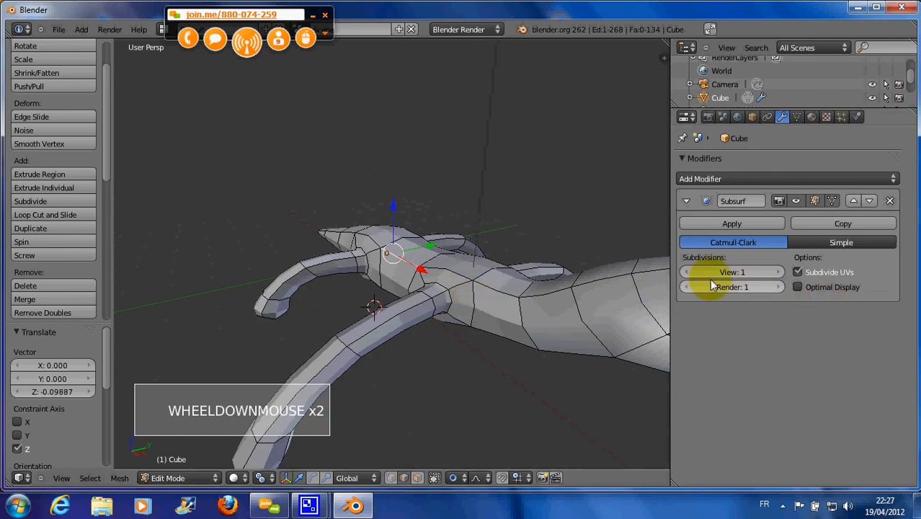
Remove the Subsurf modifier to view the base mesh and add a Subdivision Surface modifier back for comparison.
click(890, 201)
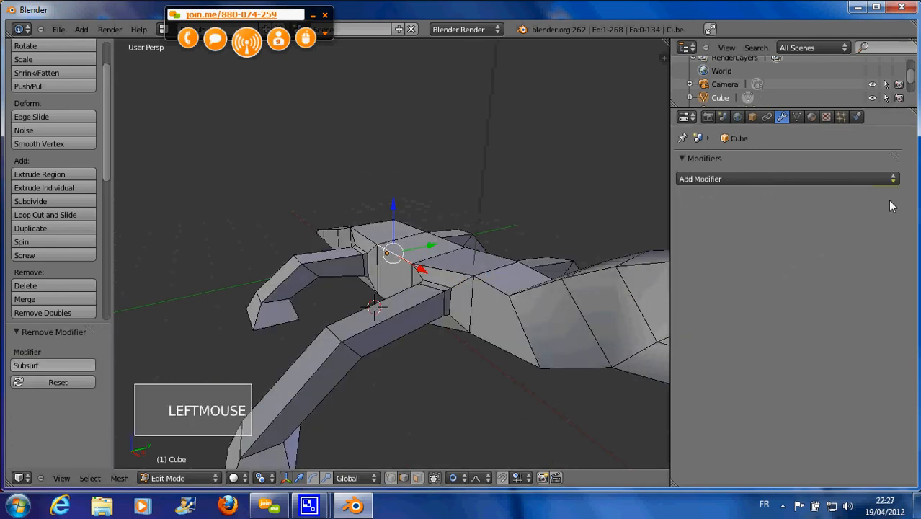
scroll(393, 285, up, 2)
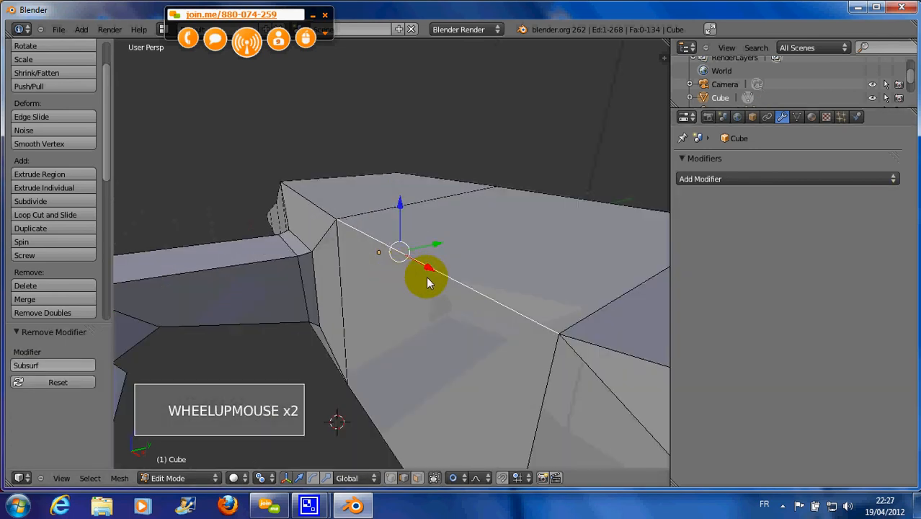
click(727, 180)
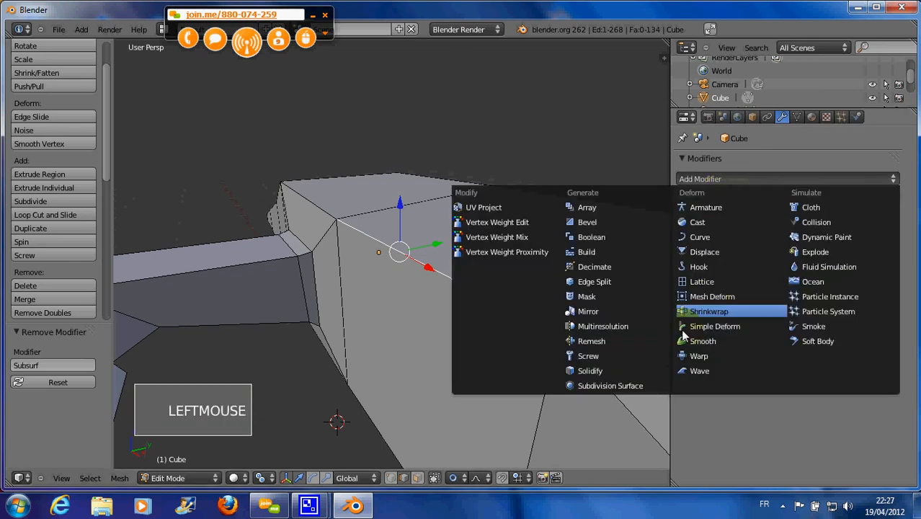
click(593, 387)
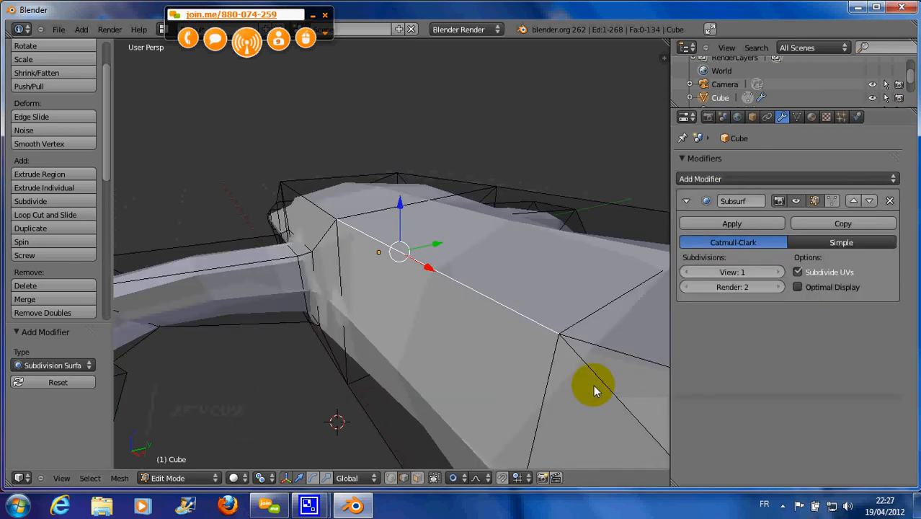
Remove the Subsurf modifier and raise the selected upper body edge about 0.03 along Z.
click(889, 202)
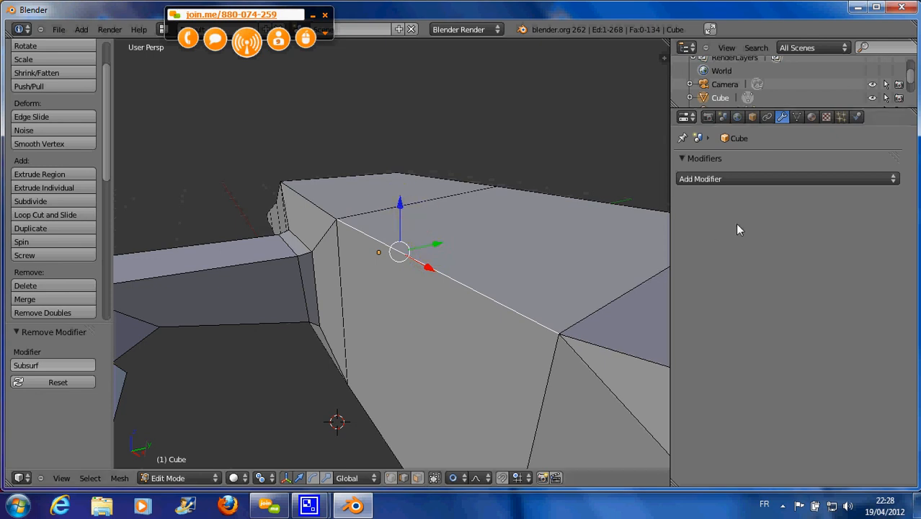
drag(401, 206, 447, 201)
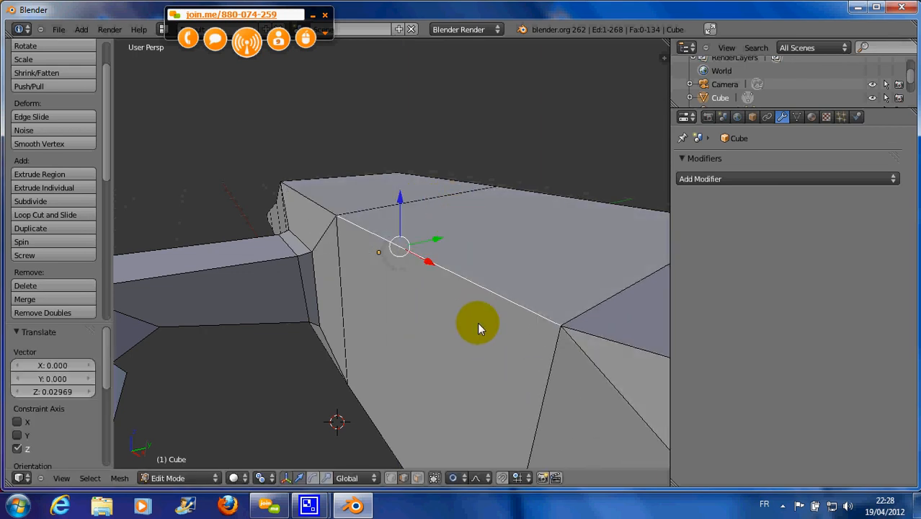
Select the vertical edge where the rear leg meets the body, shift it along X and move it back about 0.322.
scroll(475, 324, down, 2)
middle_drag(373, 293, 343, 302)
right_click(301, 306)
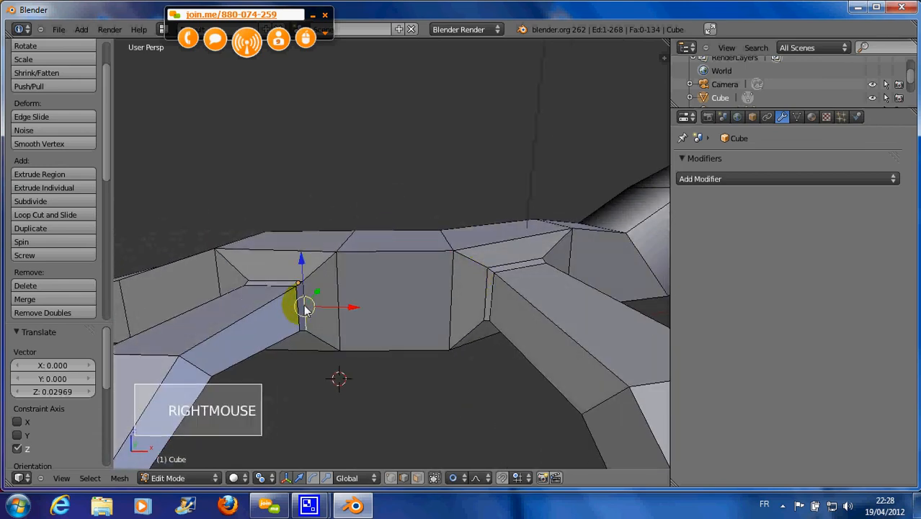
scroll(335, 320, up, 2)
scroll(332, 325, down, 1)
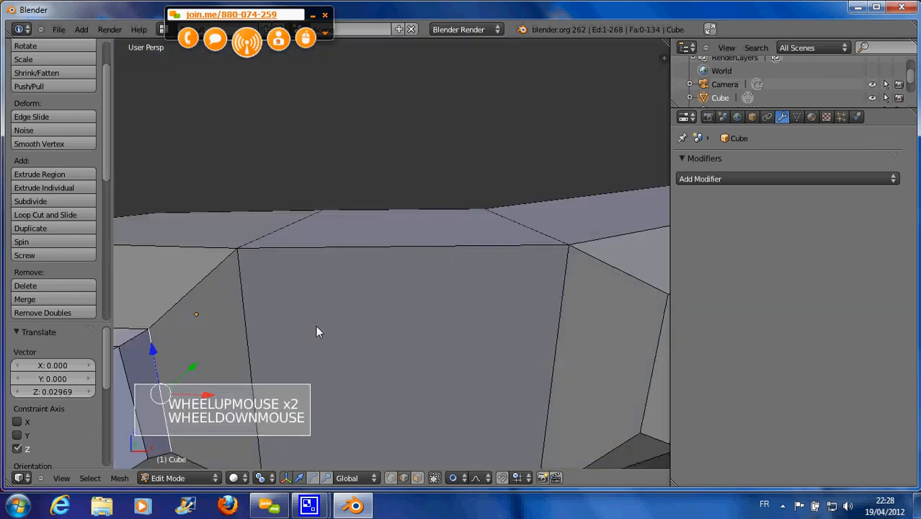
scroll(318, 329, down, 1)
shift+middle_drag(318, 329, 337, 312)
scroll(337, 304, up, 1)
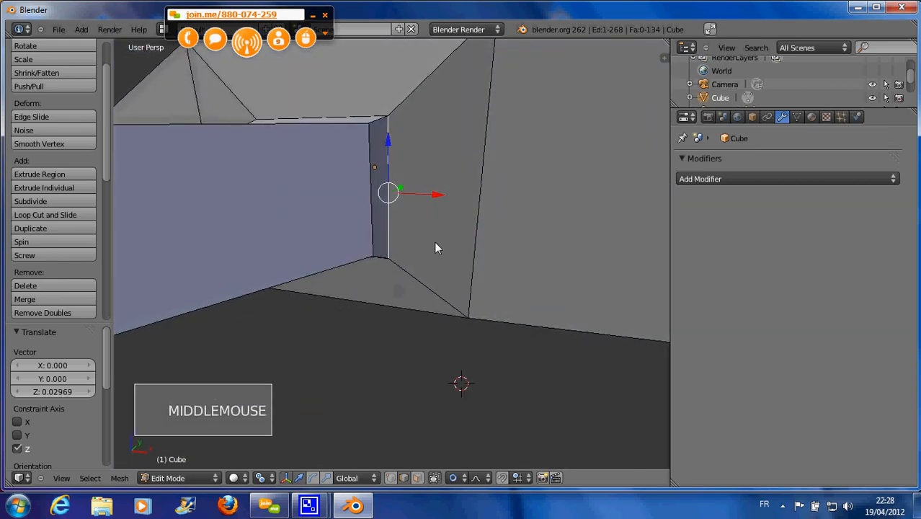
drag(438, 195, 514, 219)
middle_drag(534, 236, 494, 220)
drag(508, 207, 459, 204)
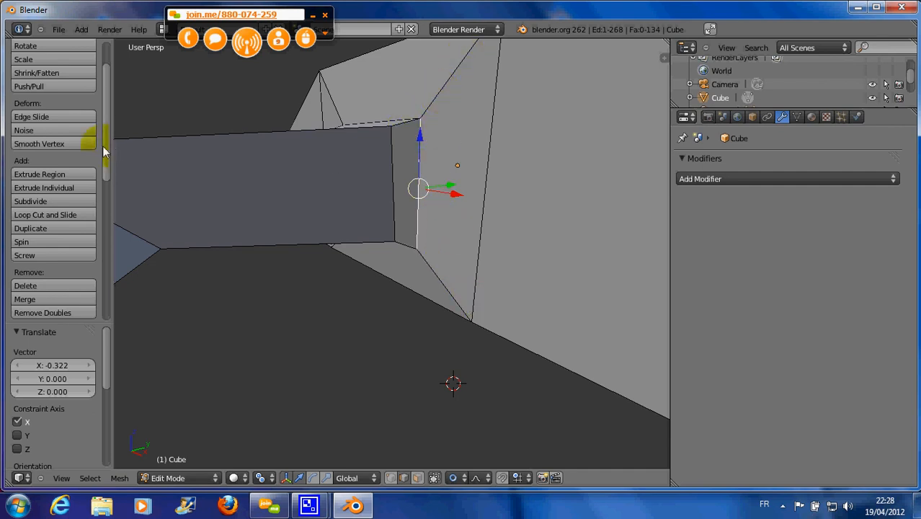
Edge Slide the vertical edge at the rear leg's base toward the body by a factor of about 0.436.
click(63, 117)
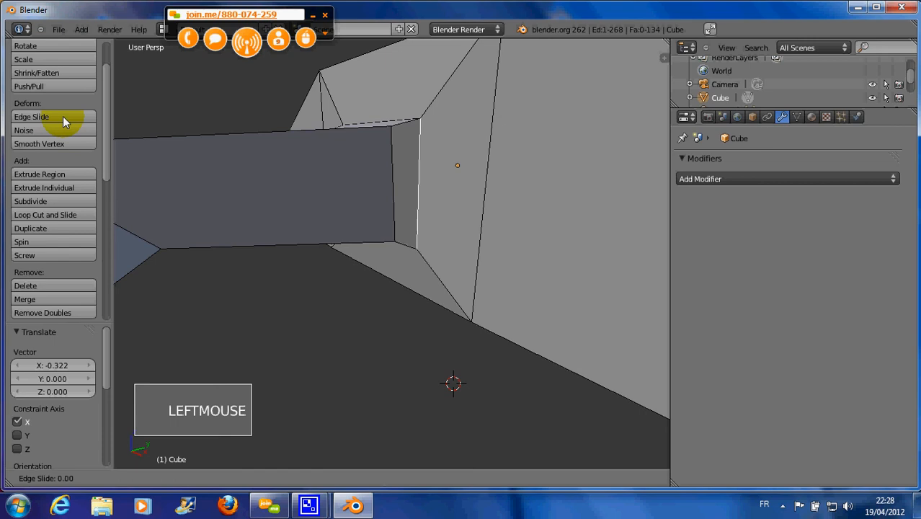
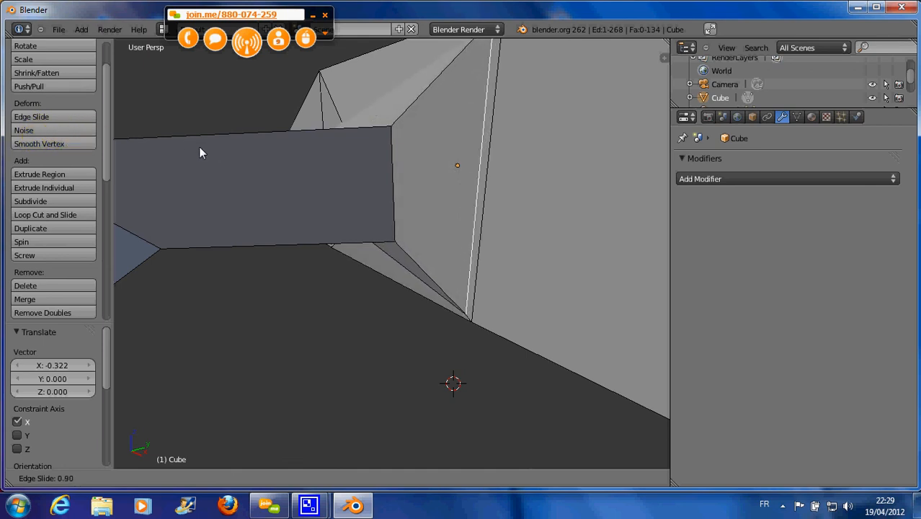
click(152, 148)
middle_drag(373, 173, 431, 96)
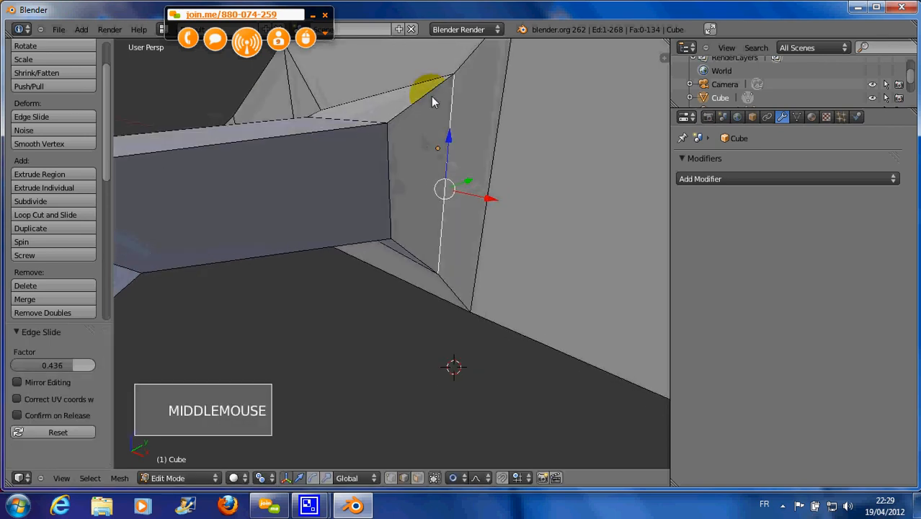
Select the edge loop running around the base of the rear leg.
alt+right_click(417, 86)
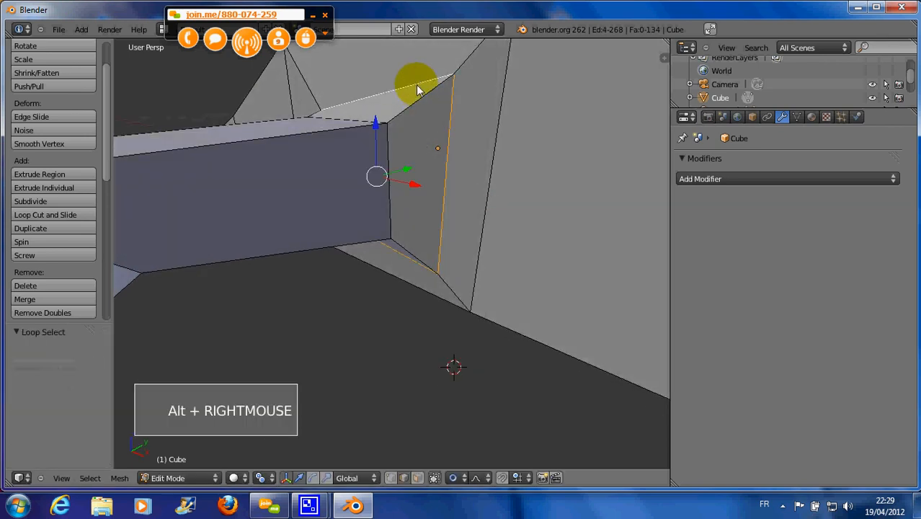
scroll(460, 199, down, 2)
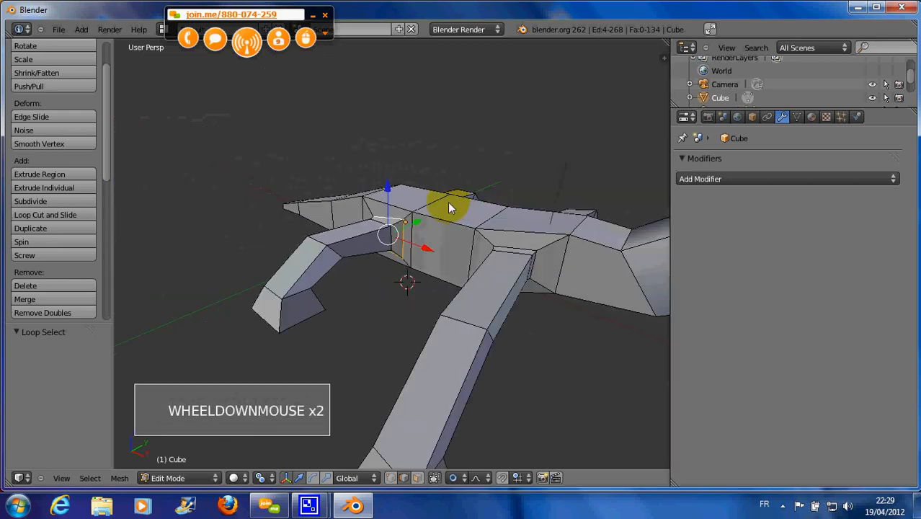
scroll(447, 207, up, 1)
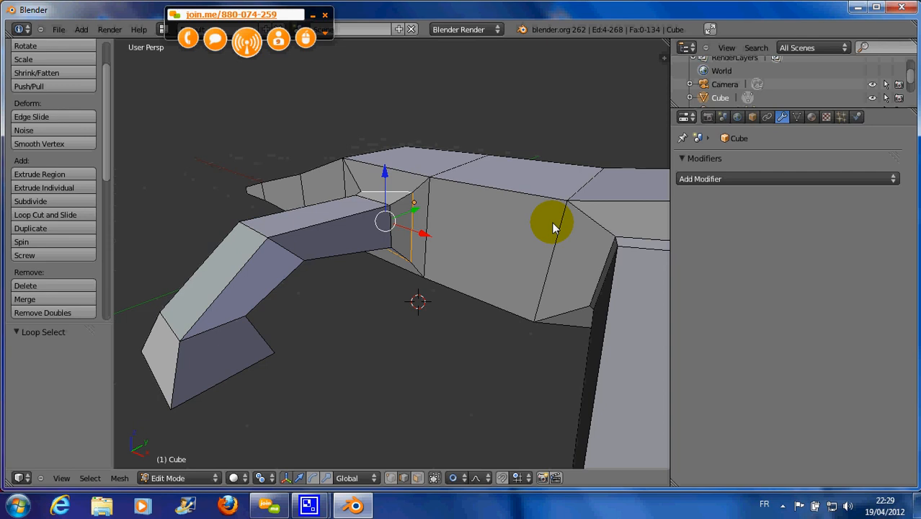
Try sliding the selected loop along the leg's base with Edge Slide, then cancel it.
key(ctrl+v)
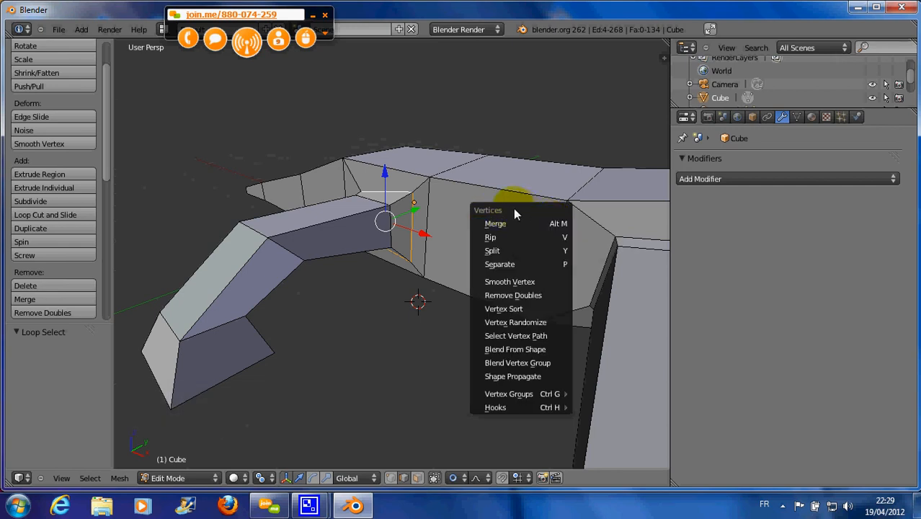
key(ctrl+e)
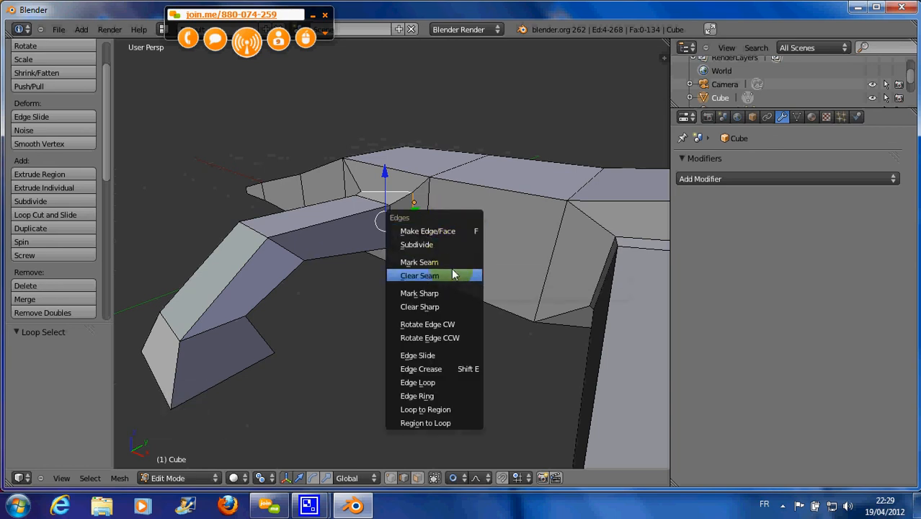
click(436, 354)
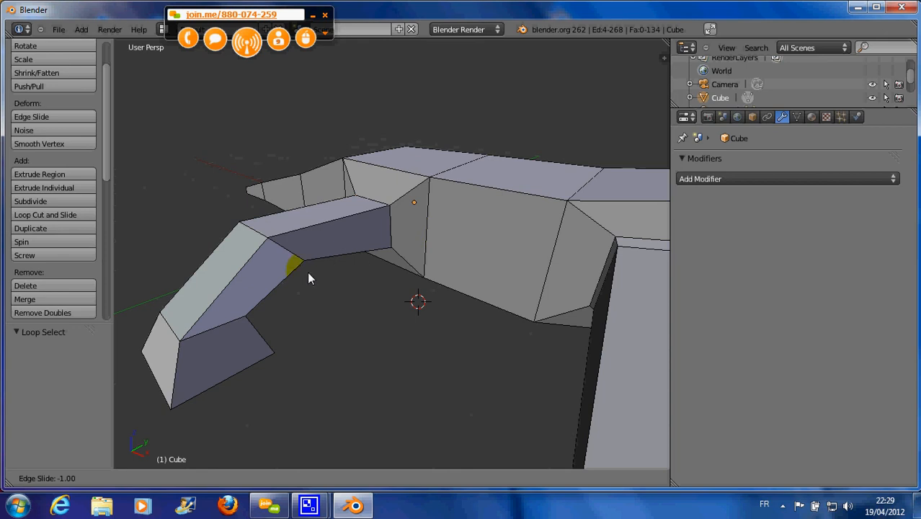
right_click(439, 267)
scroll(415, 245, up, 2)
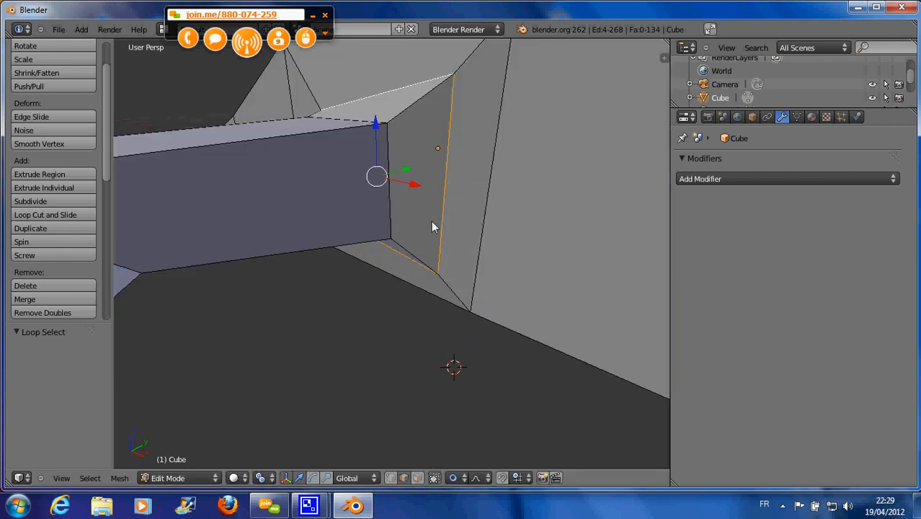
Edge Slide the loop around the rear leg's base toward the leg by a factor of about -0.234.
key(ctrl+e)
click(431, 222)
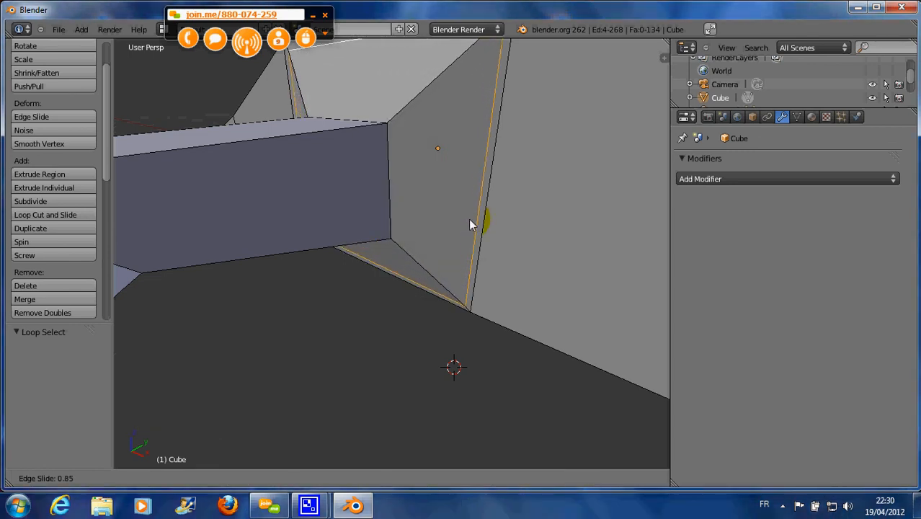
click(419, 220)
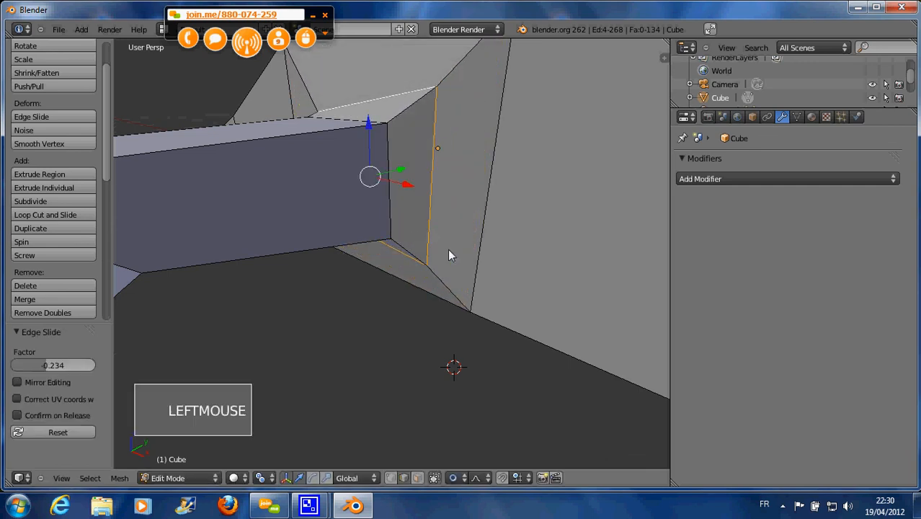
Select the edge loop around the rear leg's ankle and Edge Slide it toward the sole by a factor of about -0.850.
scroll(447, 253, down, 2)
middle_drag(444, 250, 414, 232)
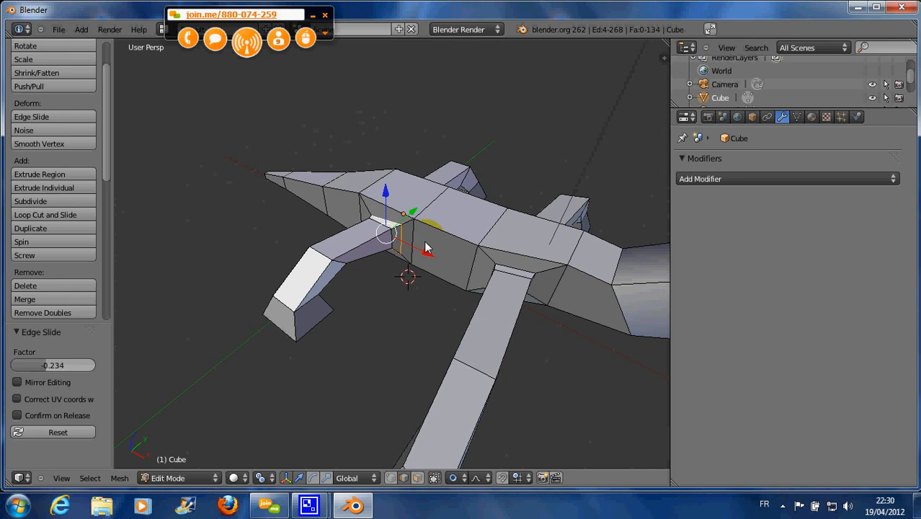
middle_drag(440, 253, 449, 253)
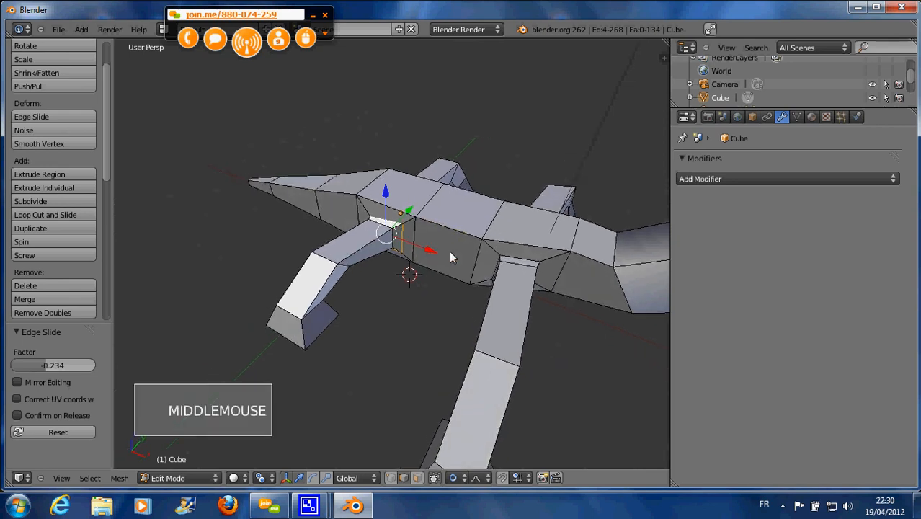
alt+right_click(291, 320)
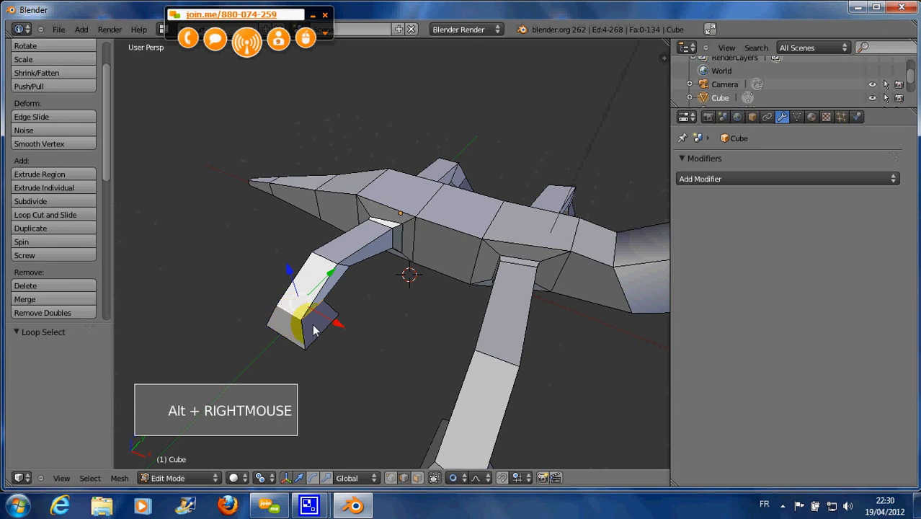
key(ctrl+e)
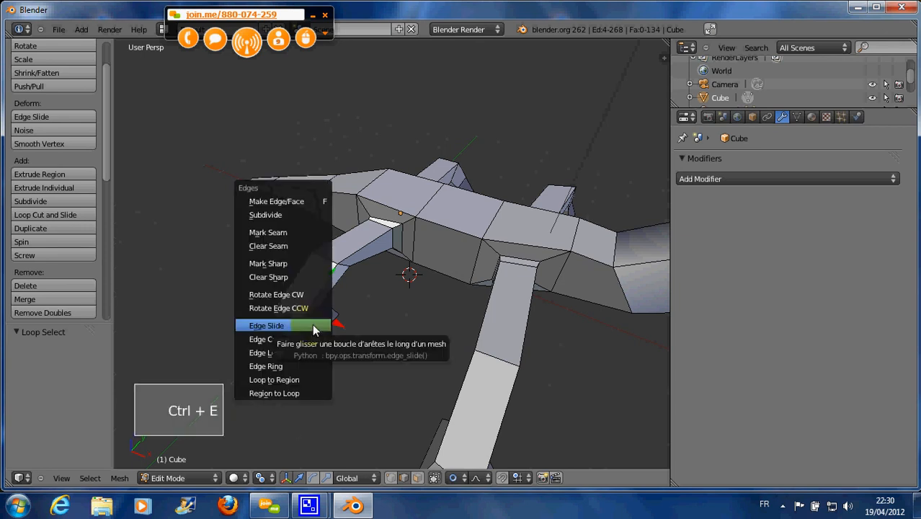
click(313, 329)
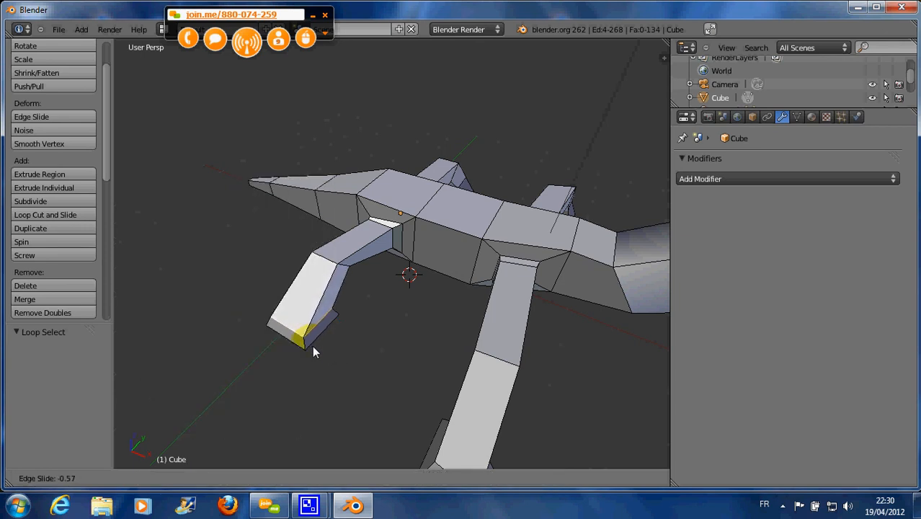
click(317, 358)
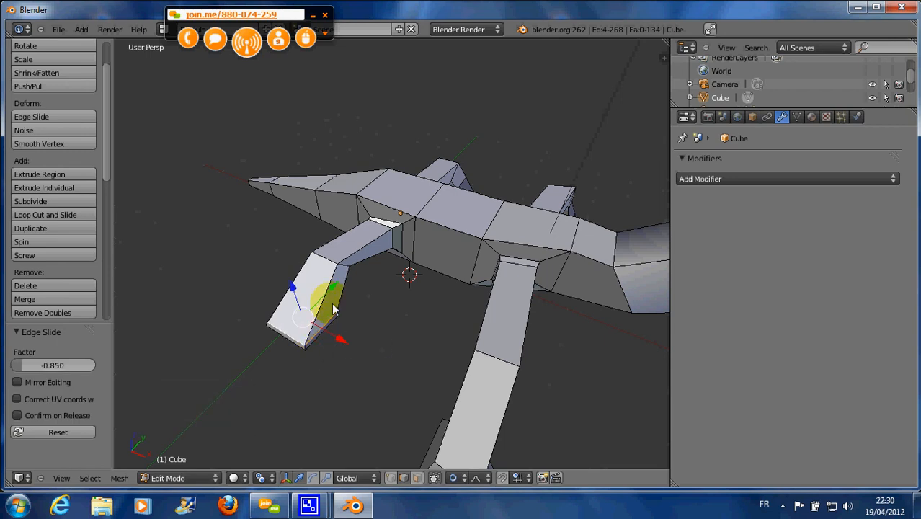
Edge Slide the ankle loop back up the leg by a factor of about 0.278 and scale it down to about 0.464.
key(ctrl+e)
click(361, 347)
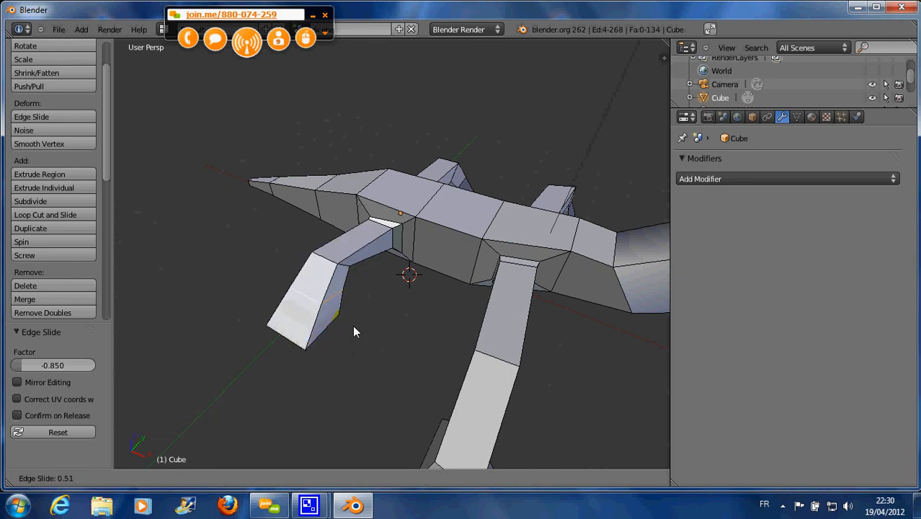
click(352, 333)
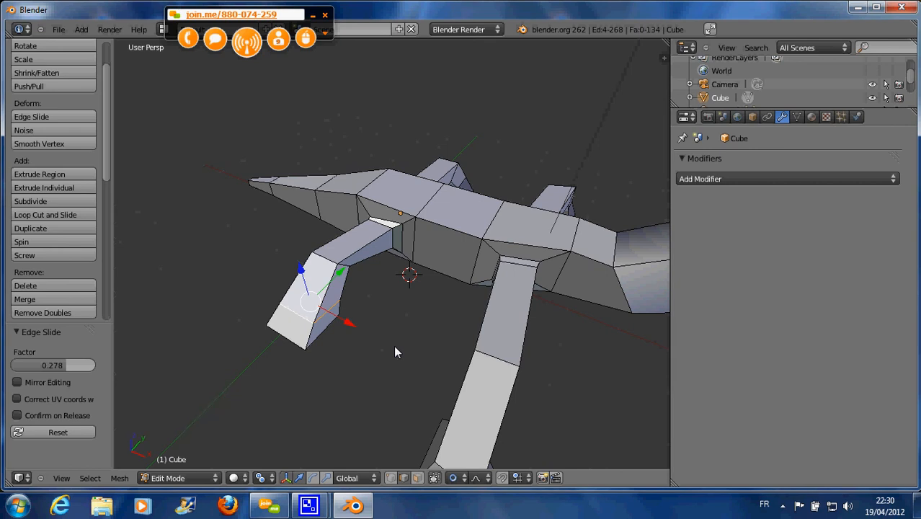
key(s)
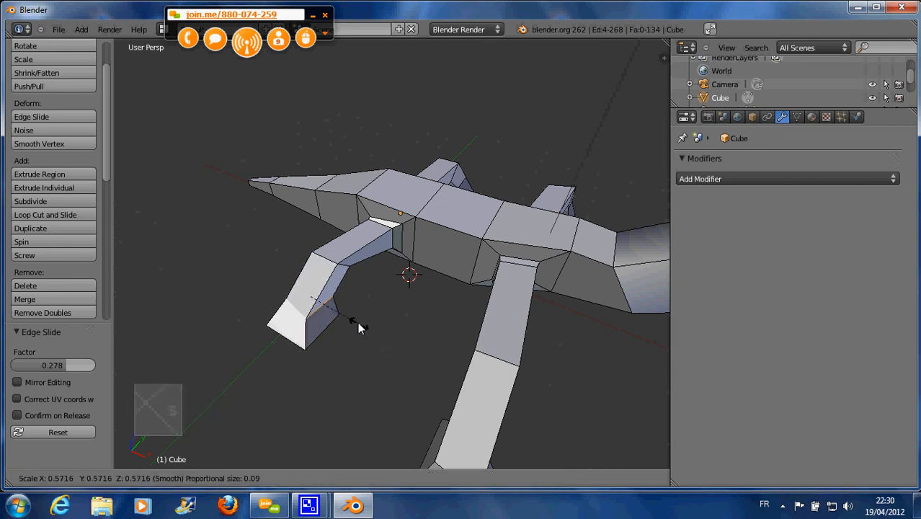
click(352, 319)
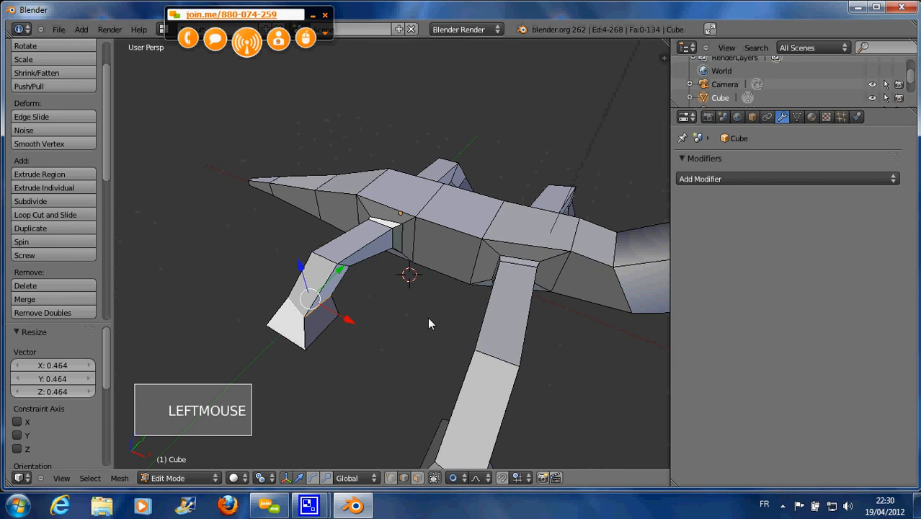
Add a Subdivision Surface modifier to the creature and inspect its rounded legs and body.
middle_drag(457, 305, 506, 309)
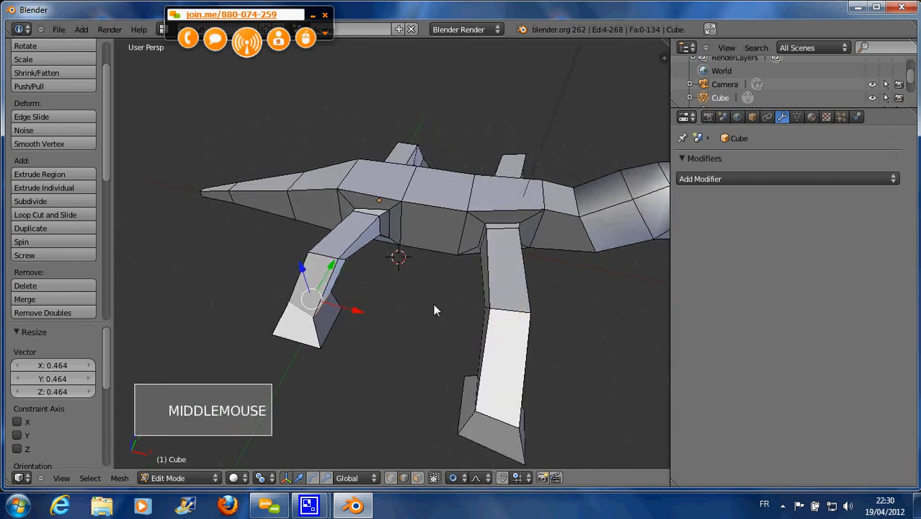
middle_drag(434, 308, 504, 297)
scroll(509, 307, down, 2)
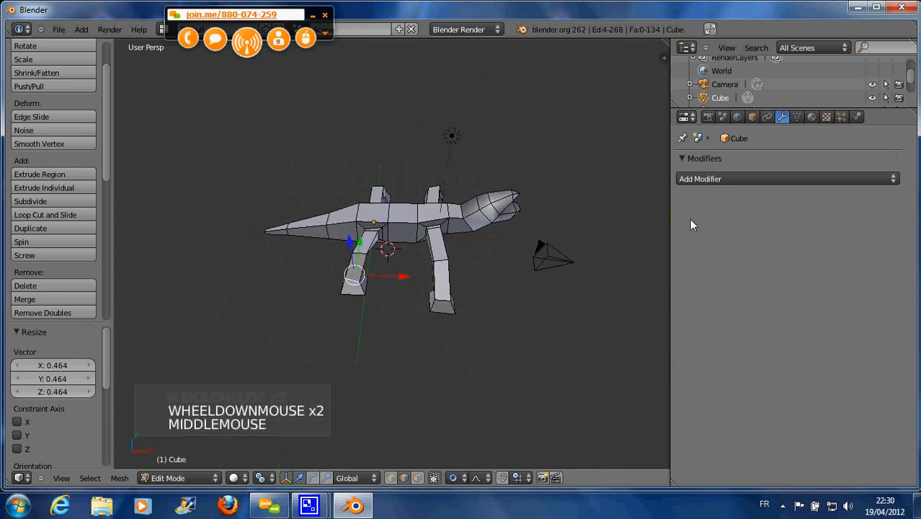
click(711, 179)
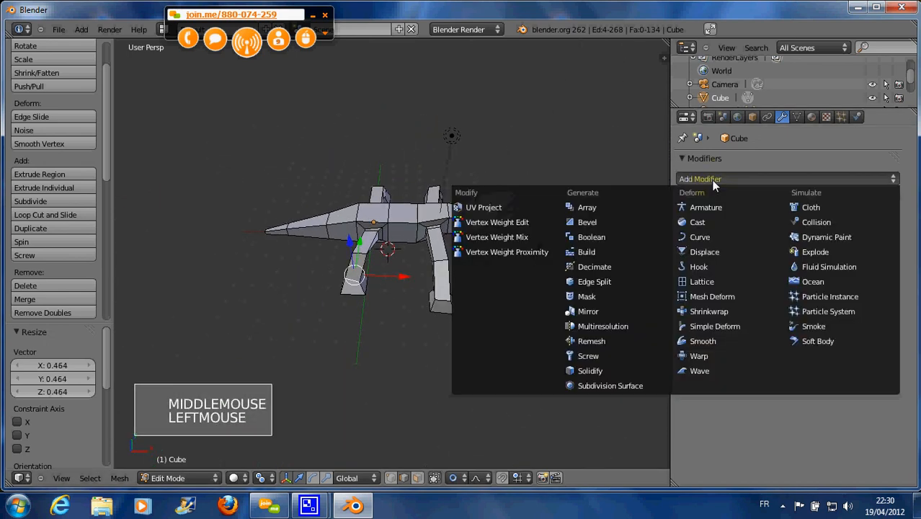
click(601, 385)
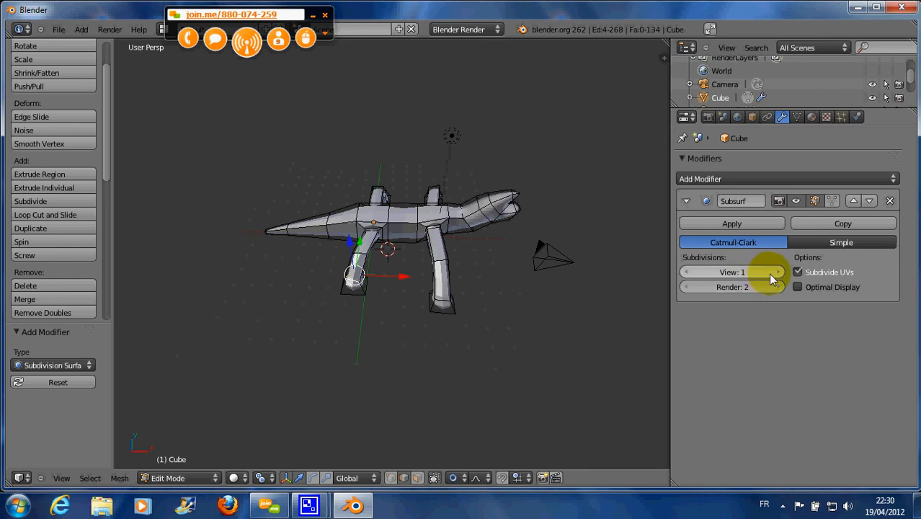
scroll(534, 267, up, 1)
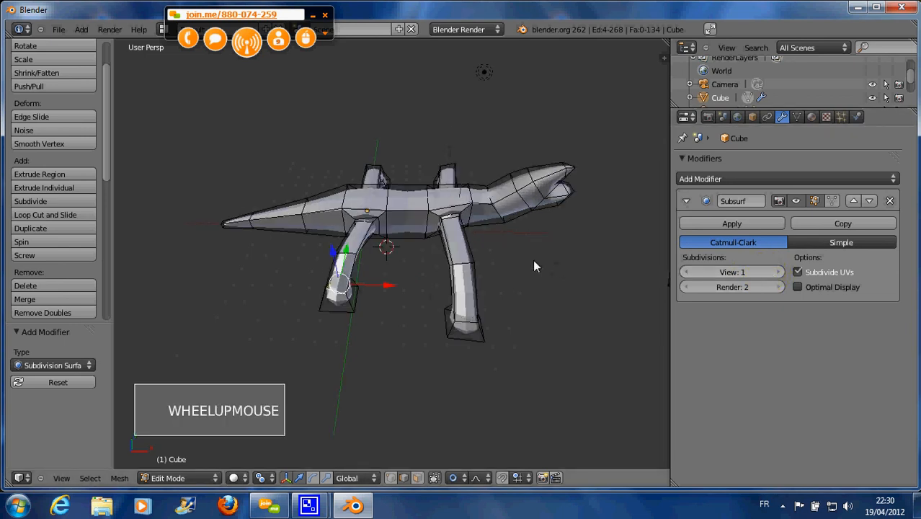
mouse_move(532, 251)
middle_down()
mouse_move(518, 238)
mouse_move(544, 261)
middle_up()
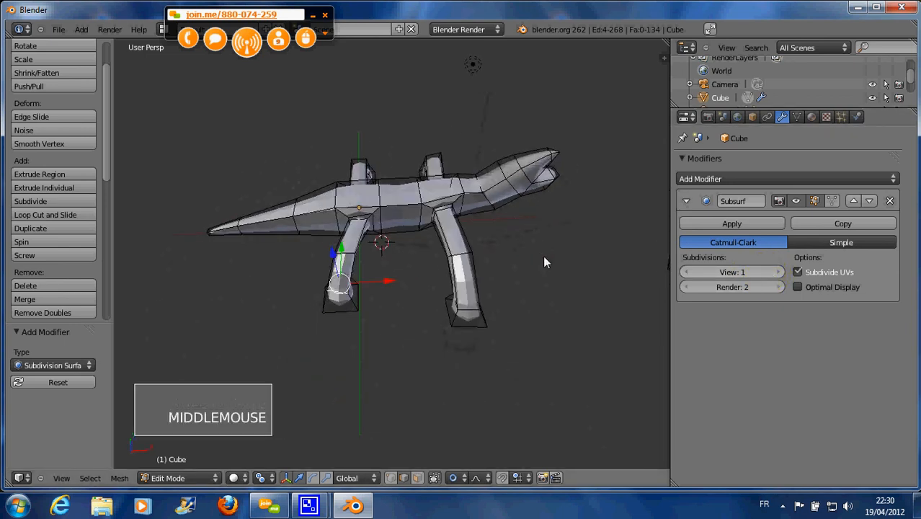
scroll(544, 262, up, 2)
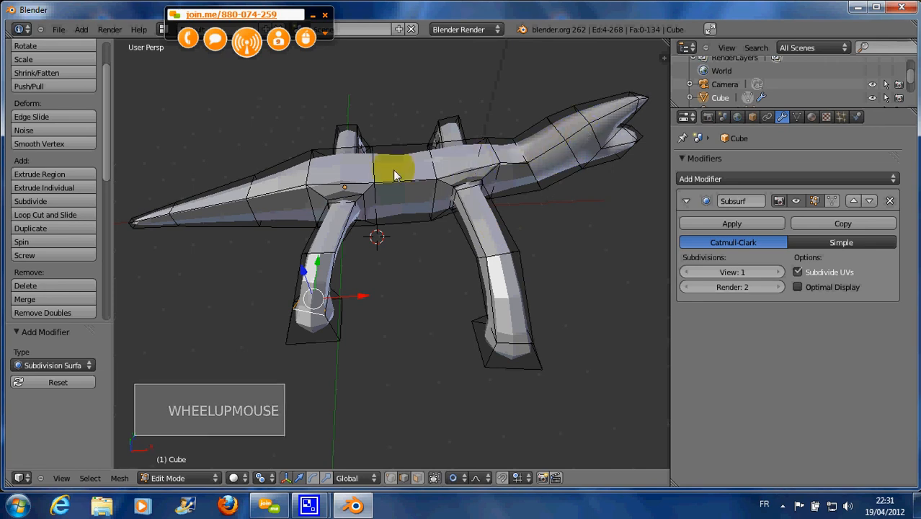
Select the whole mesh, apply smooth shading and view the creature from the front.
key(a)
key(a)
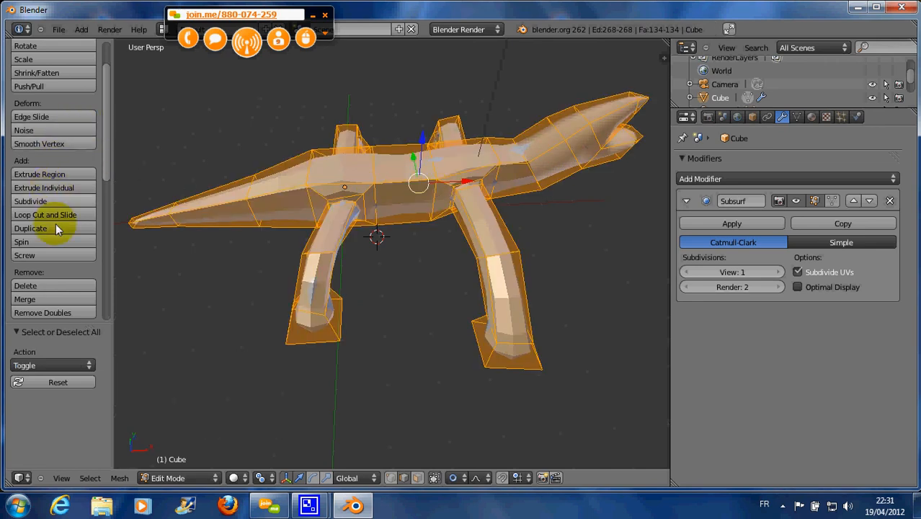
drag(103, 176, 117, 240)
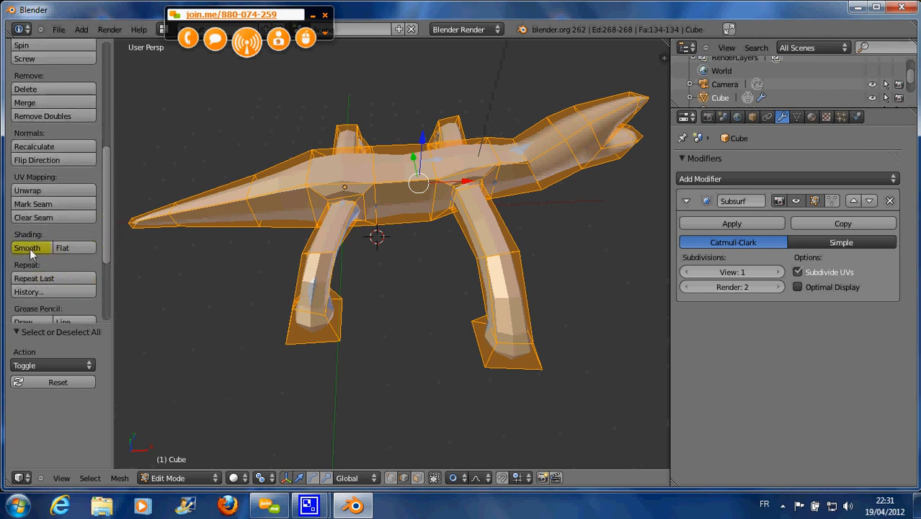
click(30, 247)
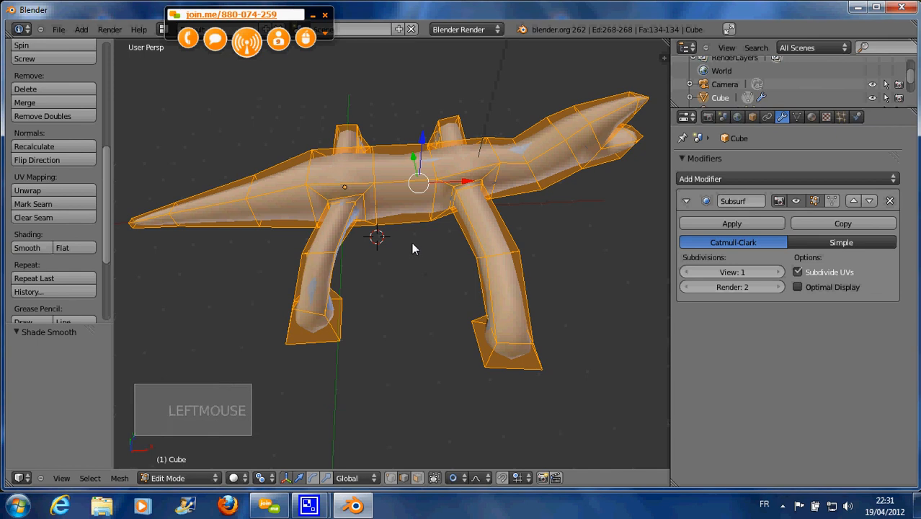
middle_drag(436, 237, 433, 272)
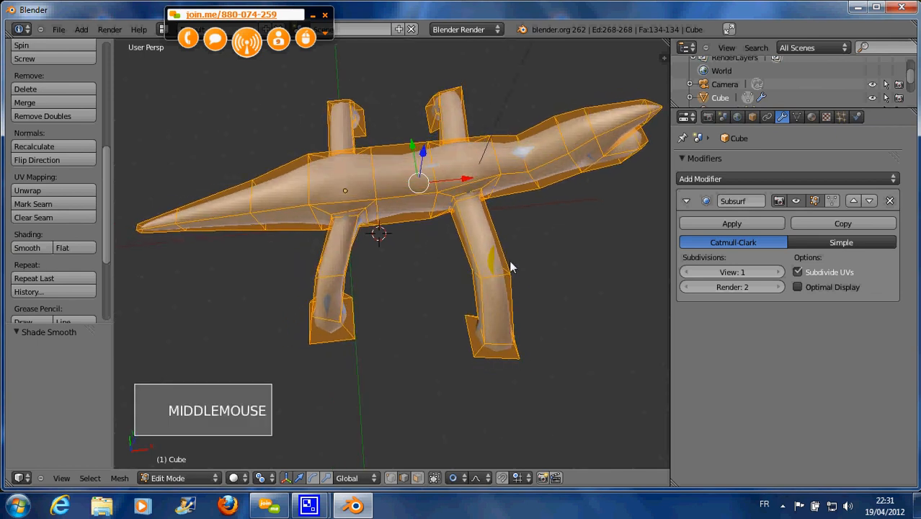
middle_drag(509, 263, 362, 204)
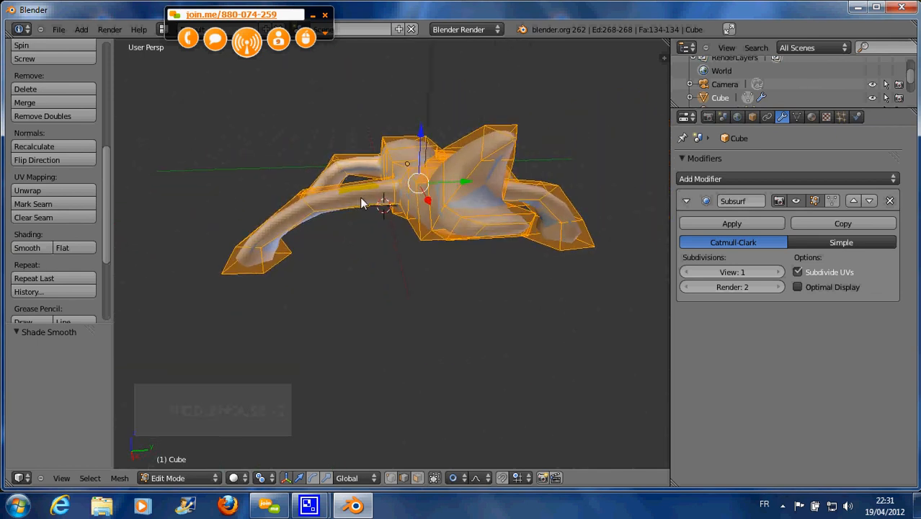
Switch to face selection and select the inner face at the back of the open mouth.
right_click(492, 174)
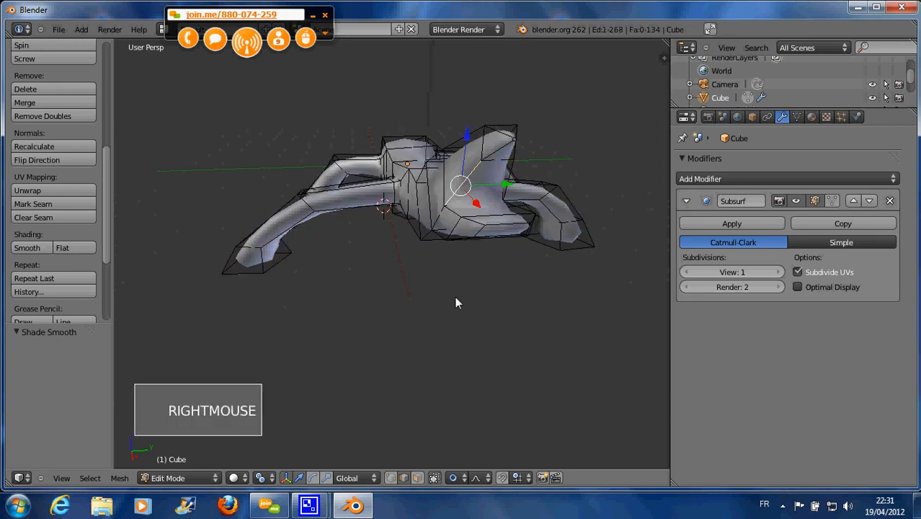
click(417, 478)
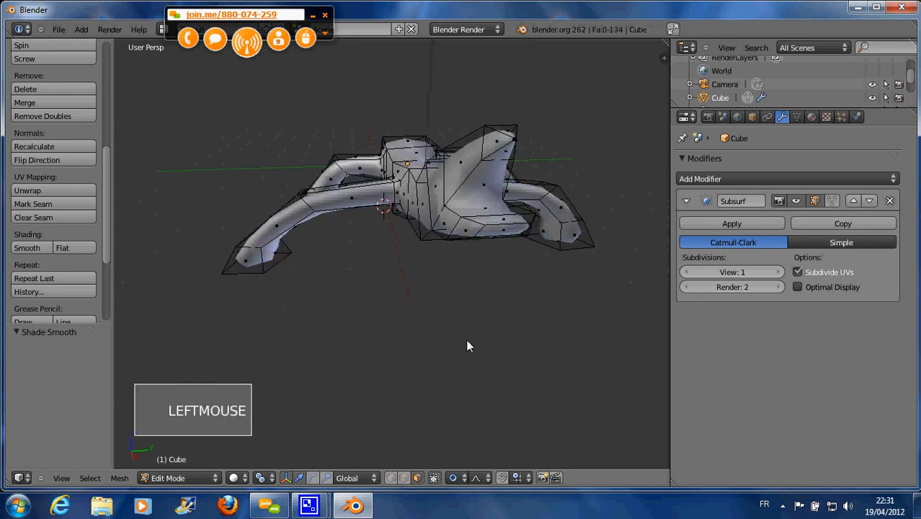
right_click(491, 177)
scroll(505, 188, up, 2)
scroll(504, 188, down, 2)
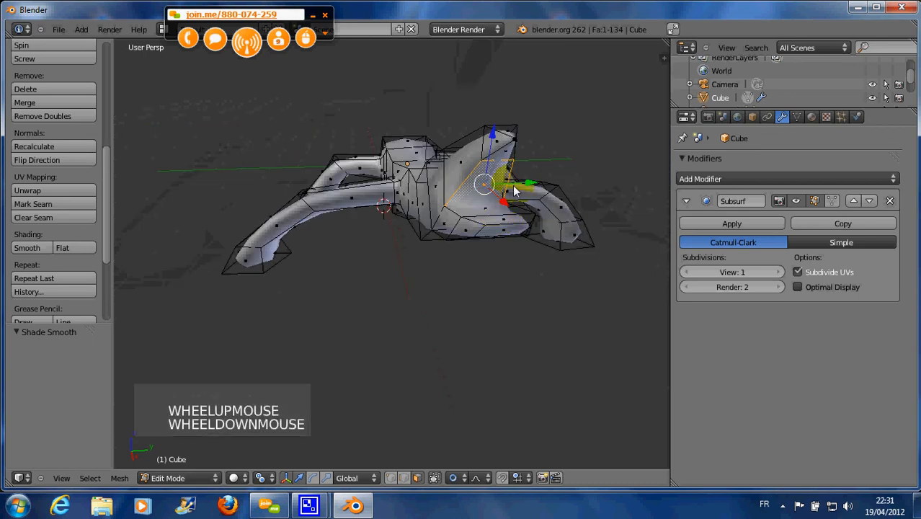
right_click(500, 181)
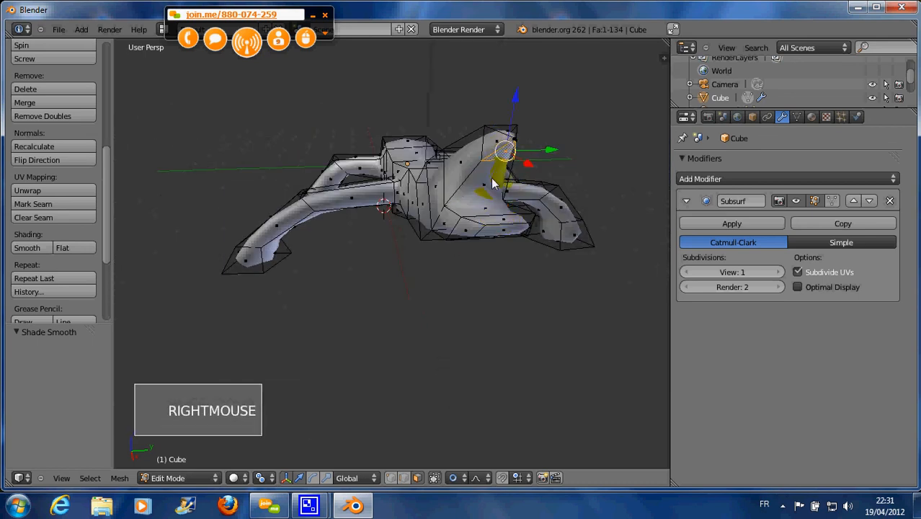
right_click(493, 183)
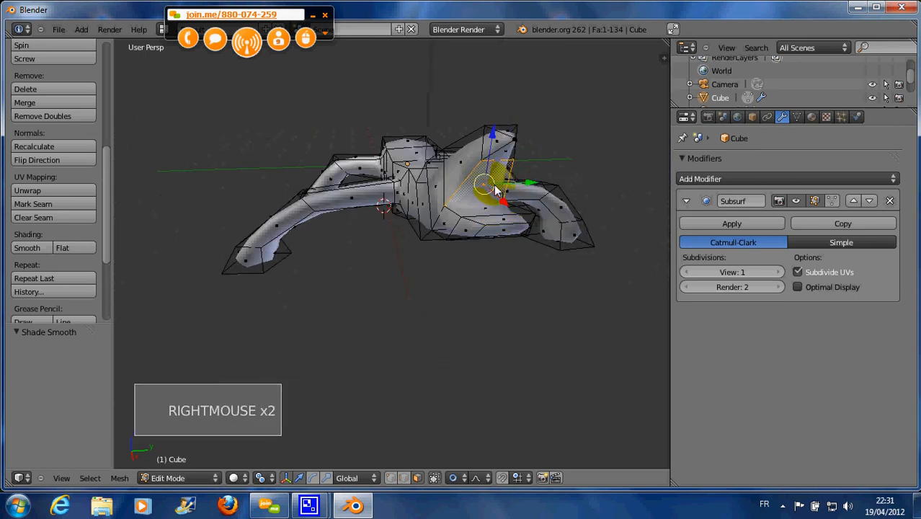
Extrude the inner mouth face in place and scale it down to about 0.667.
key(e)
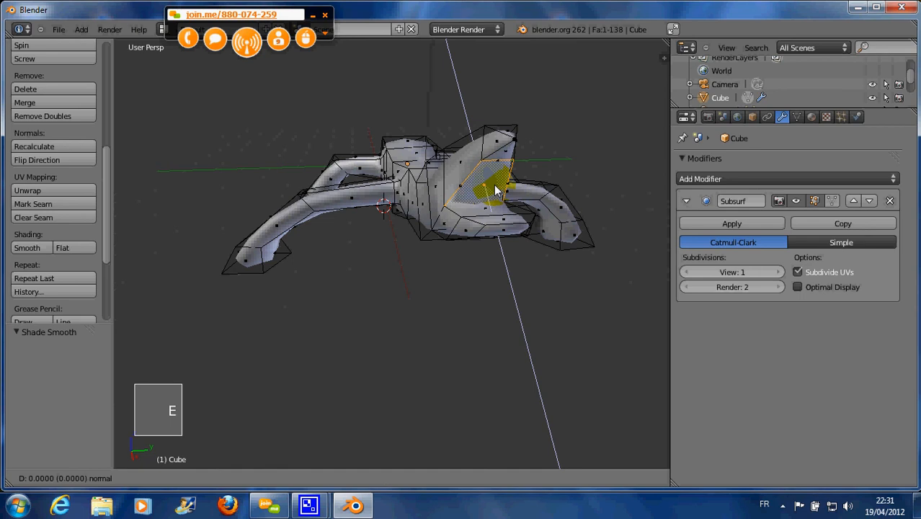
right_click(495, 189)
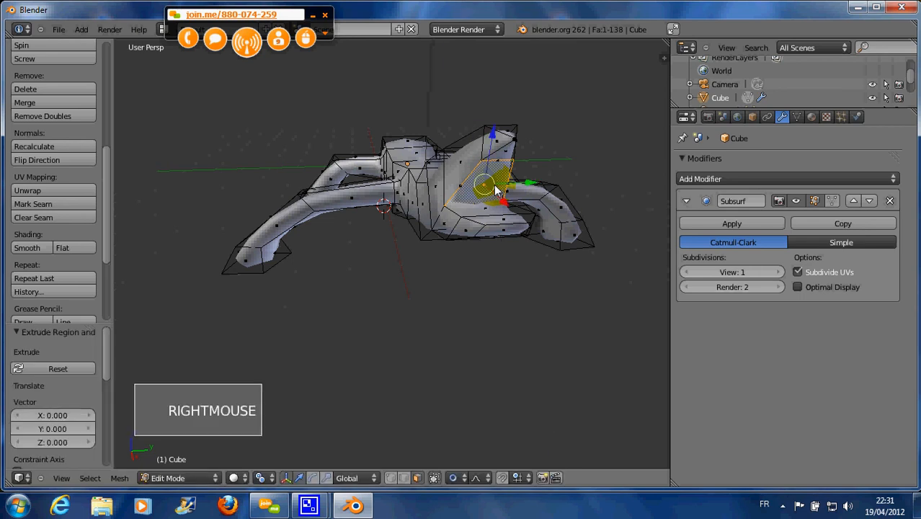
key(s)
key(s)
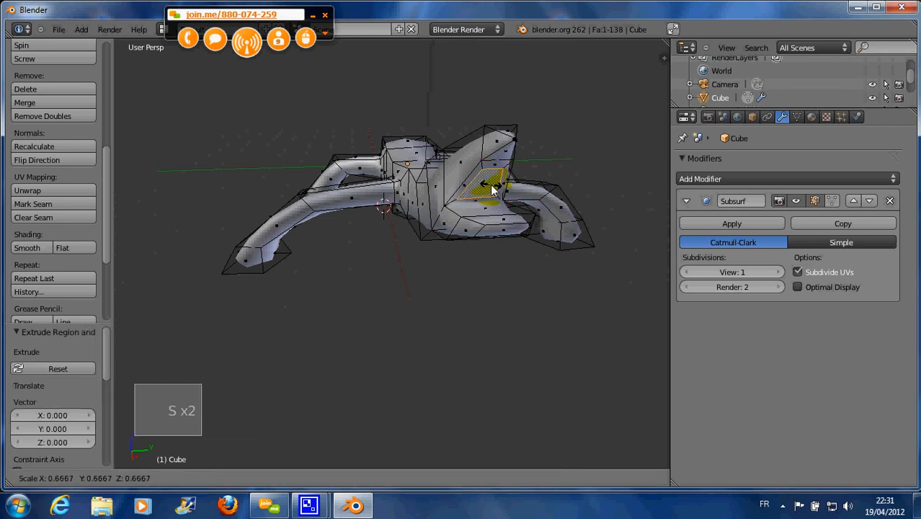
click(494, 184)
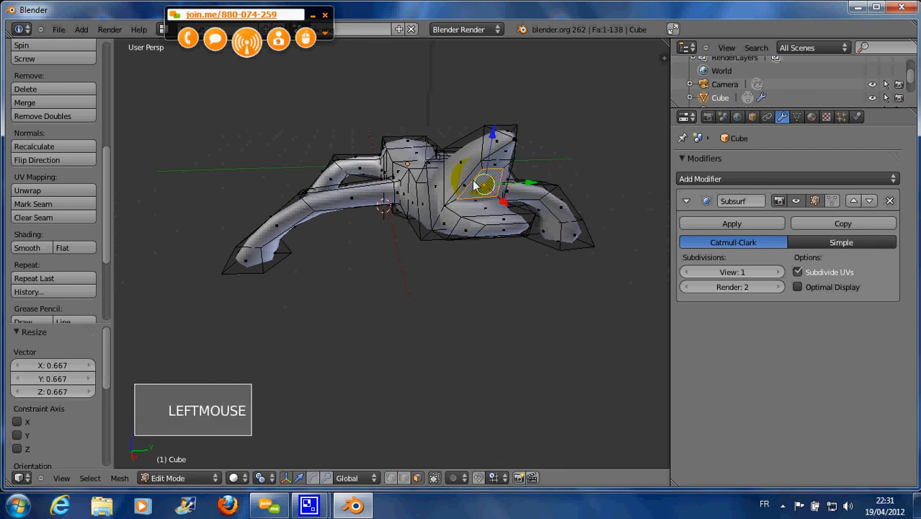
Select the narrow slanted face under the upper jaw, extrude it in place and scale it down to about 0.316.
right_click(481, 184)
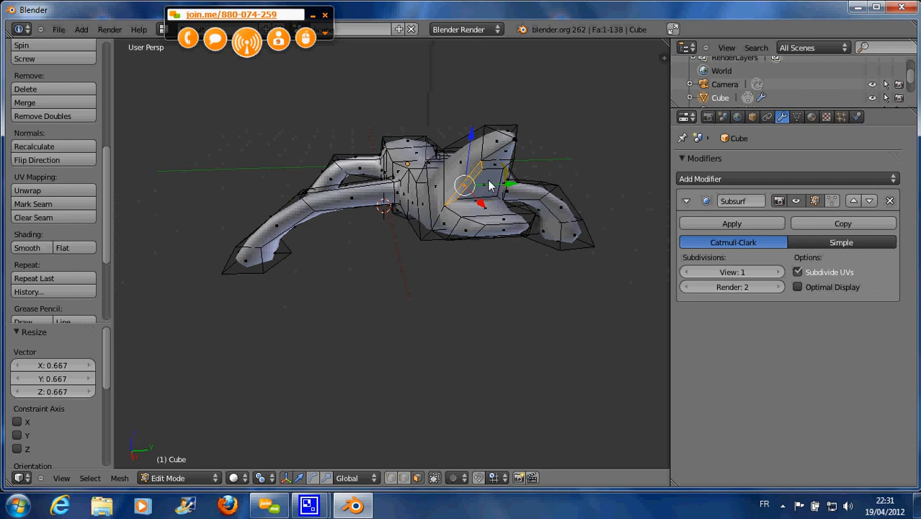
key(e)
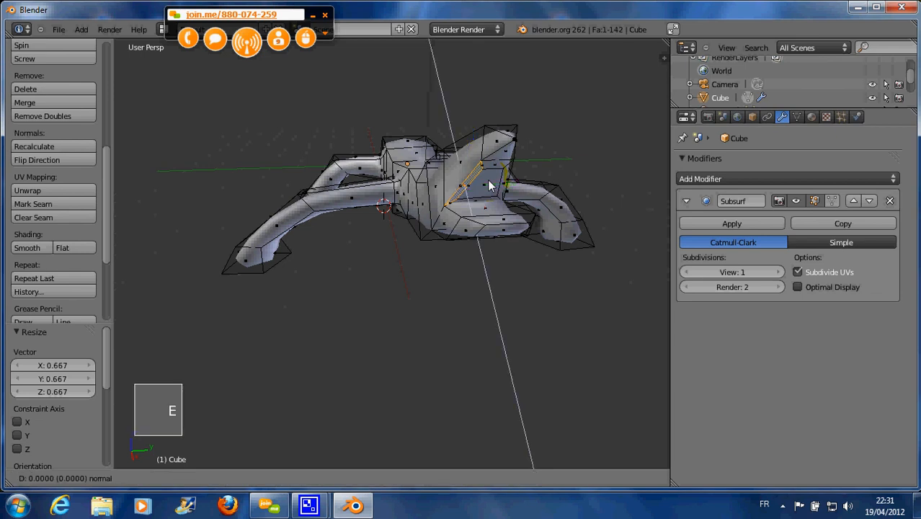
right_click(488, 181)
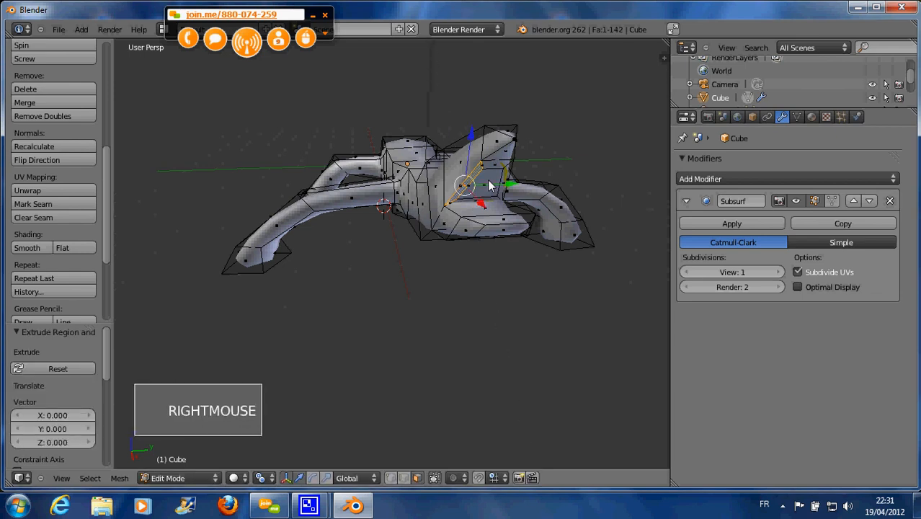
key(s)
key(s)
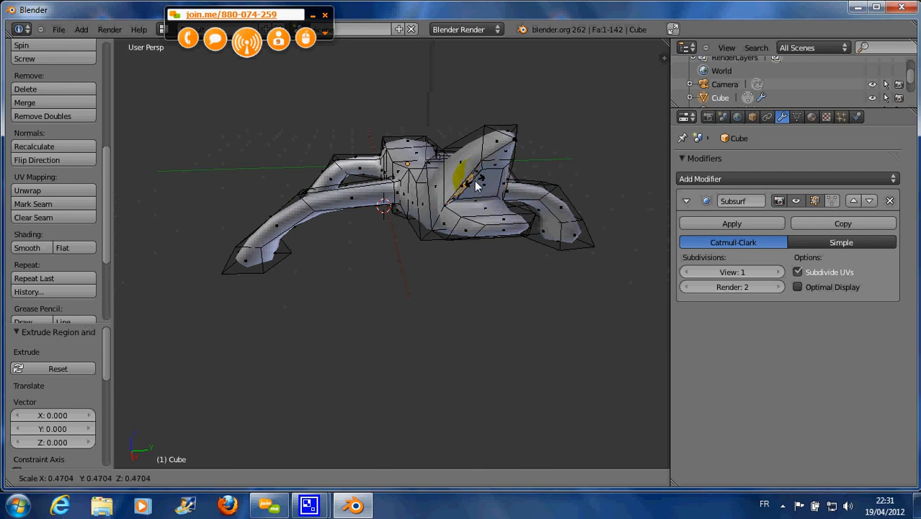
click(471, 183)
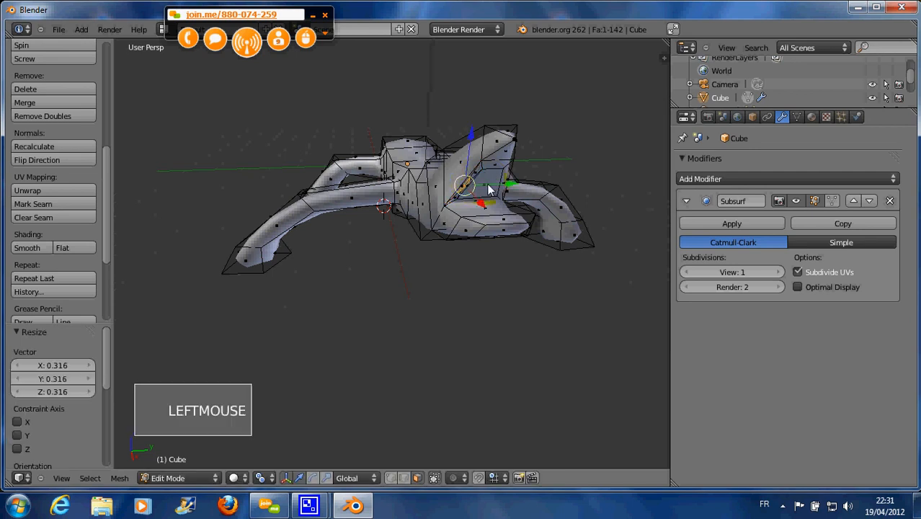
Extrude the small inset face out of the upper jaw by about 0.172 in X and -0.120 in Z.
scroll(488, 190, up, 2)
mouse_move(541, 156)
middle_down()
mouse_move(530, 171)
mouse_move(541, 156)
middle_up()
alt+shift+middle_click(557, 142)
shift+middle_drag(585, 134, 531, 150)
scroll(572, 138, down, 5)
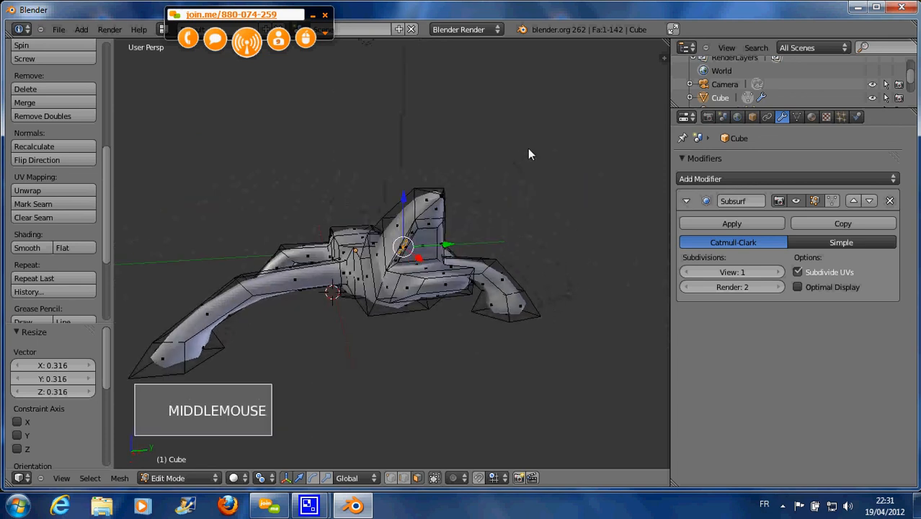
scroll(483, 209, up, 6)
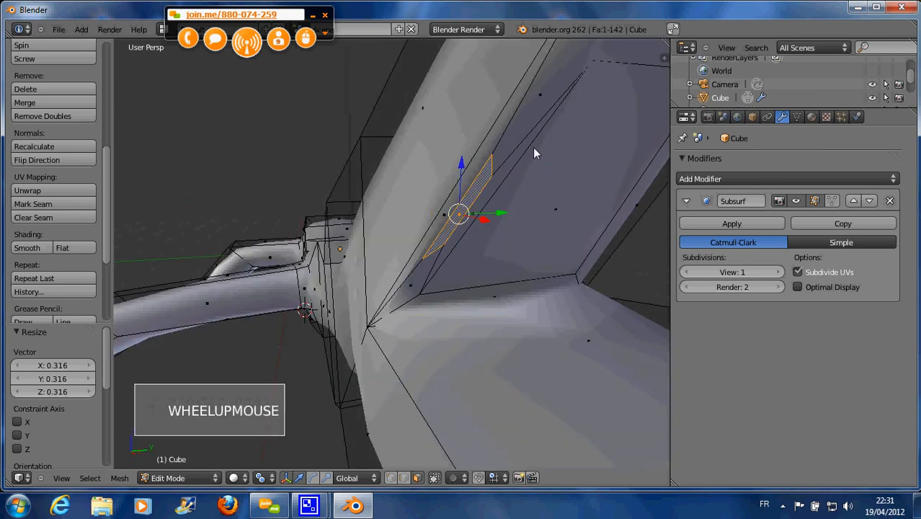
right_click(479, 200)
key(e)
key(e)
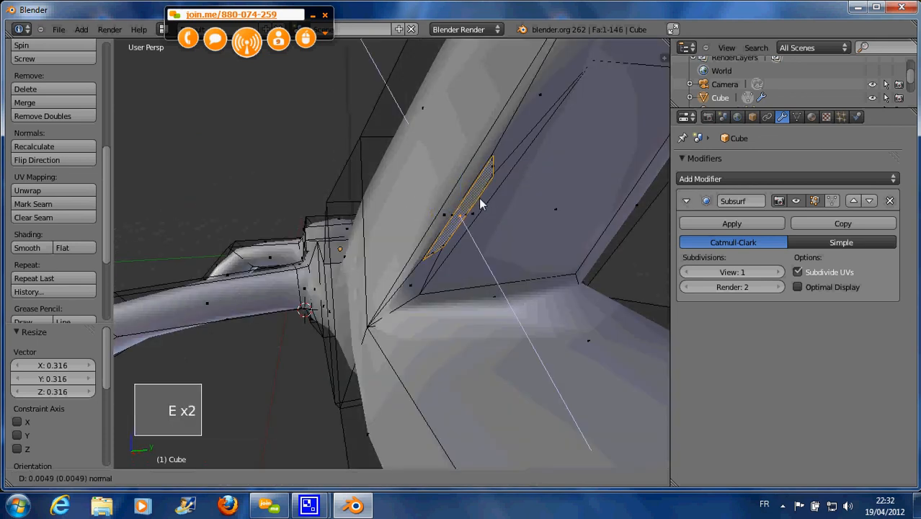
click(509, 269)
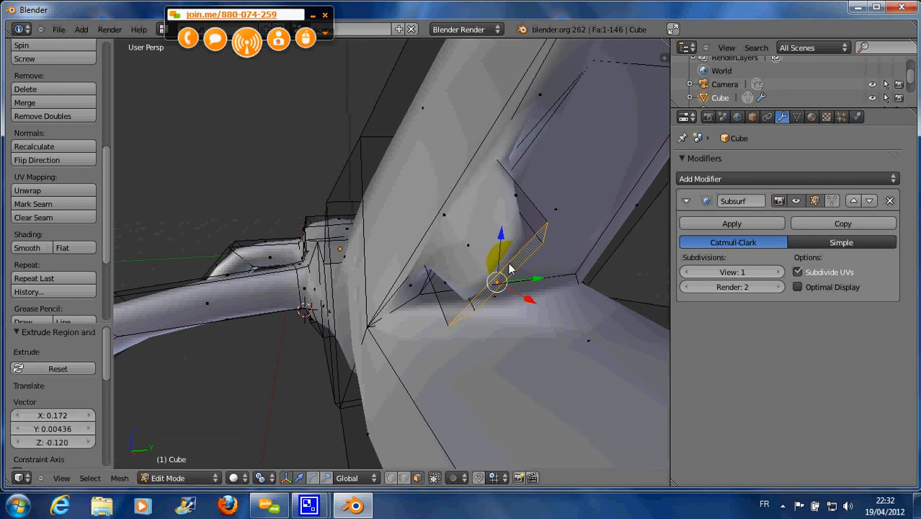
Scale the extruded face down to about 0.163 to form a pointed tooth, and check it against the whole creature.
key(s)
key(s)
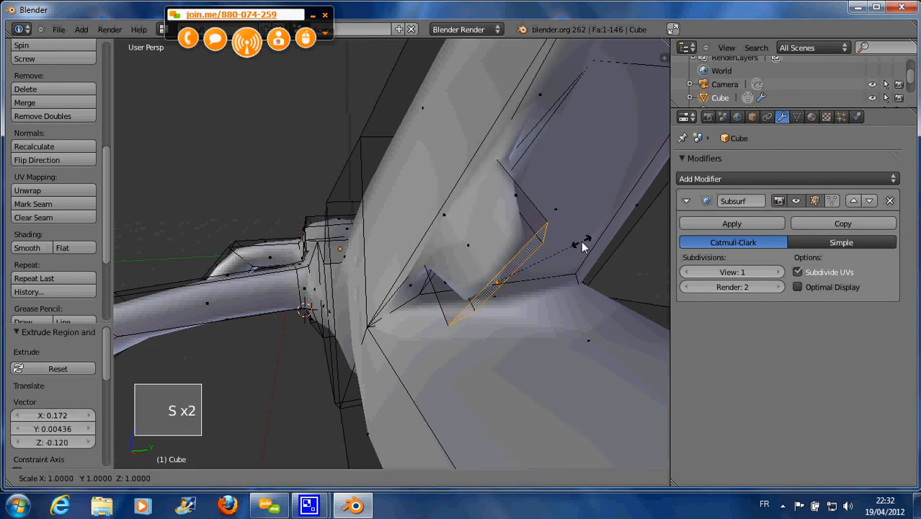
click(516, 291)
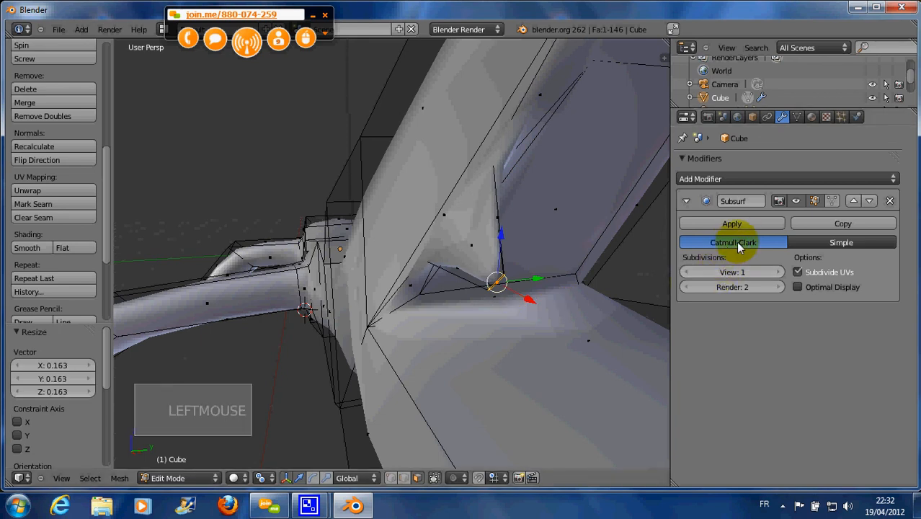
scroll(519, 211, down, 1)
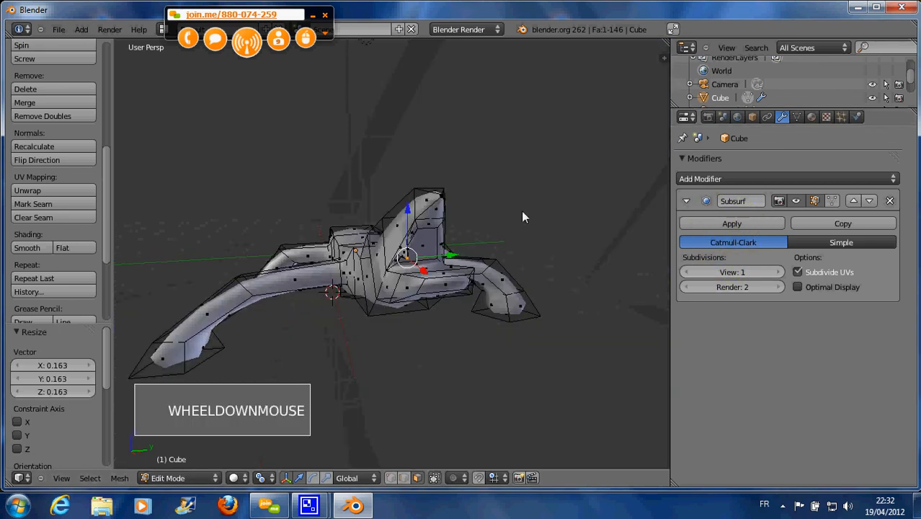
scroll(489, 221, up, 1)
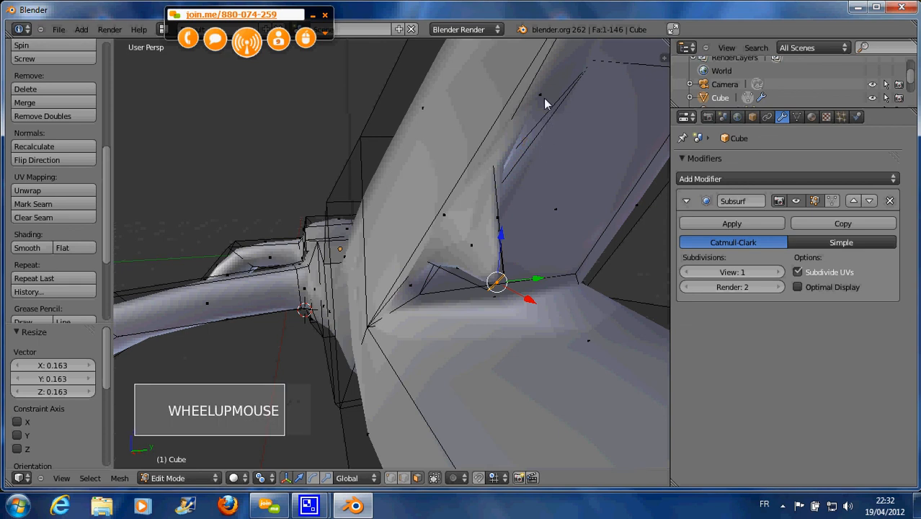
mouse_move(551, 128)
shift+middle_down()
mouse_move(550, 144)
mouse_move(544, 134)
shift+middle_up()
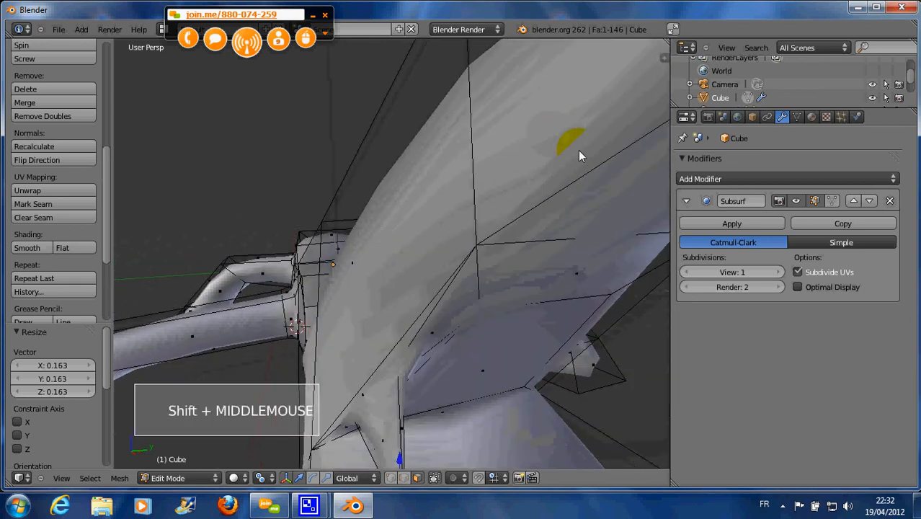
scroll(529, 191, down, 4)
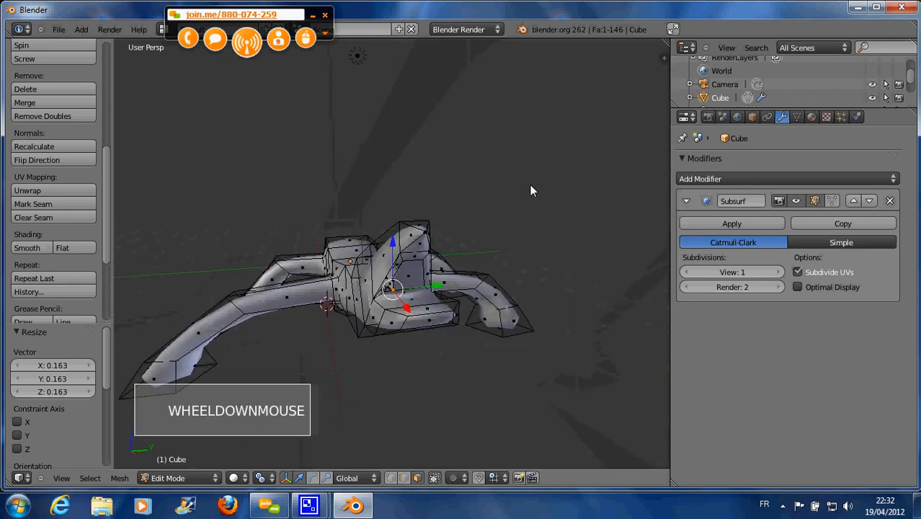
Extrude the face under the front of the upper jaw about 0.310 in X and -0.224 in Z, and scale its tip to about 0.236.
right_click(403, 263)
right_click(435, 268)
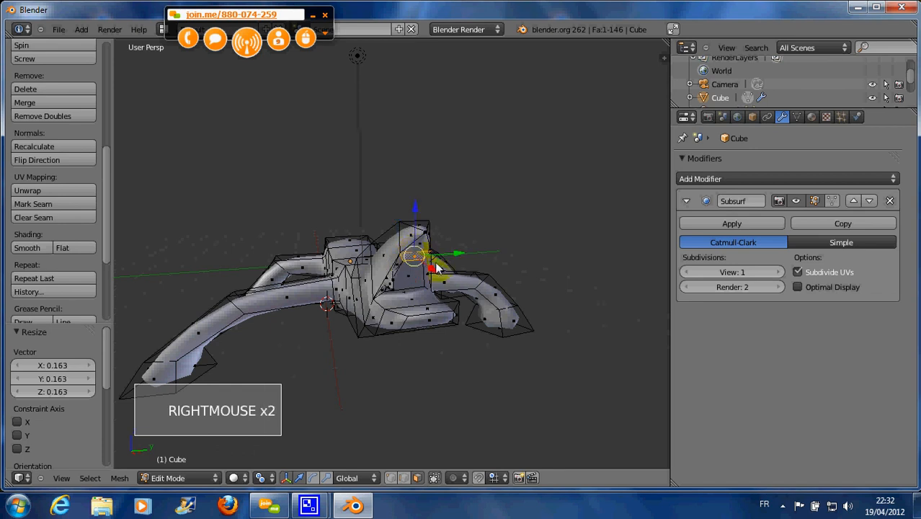
key(e)
key(e)
key(e)
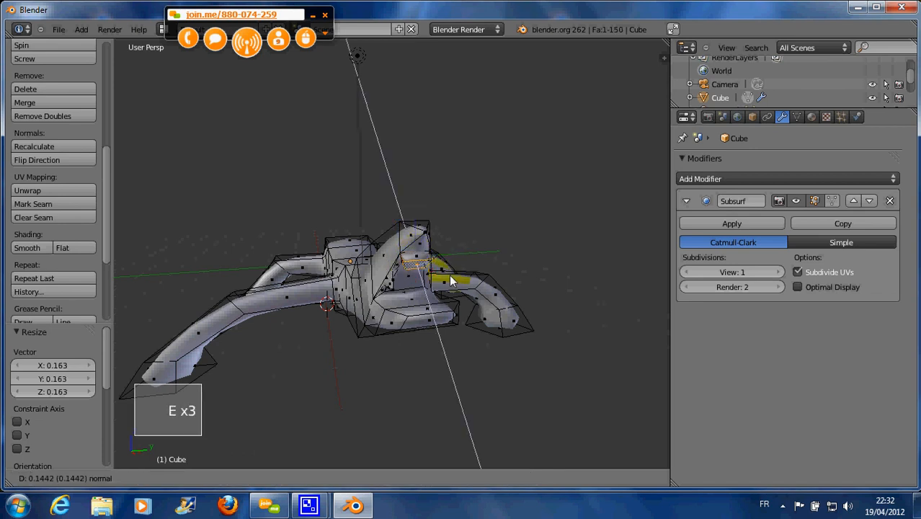
click(455, 291)
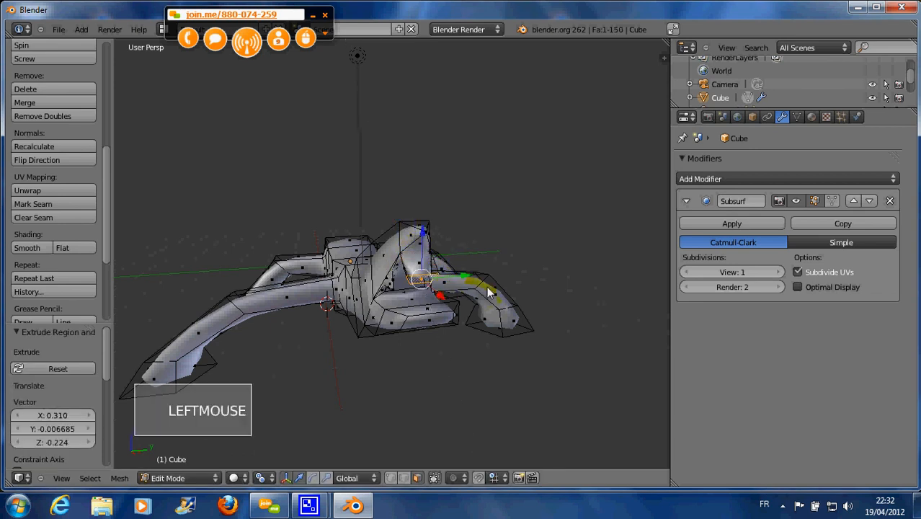
key(s)
key(s)
click(437, 283)
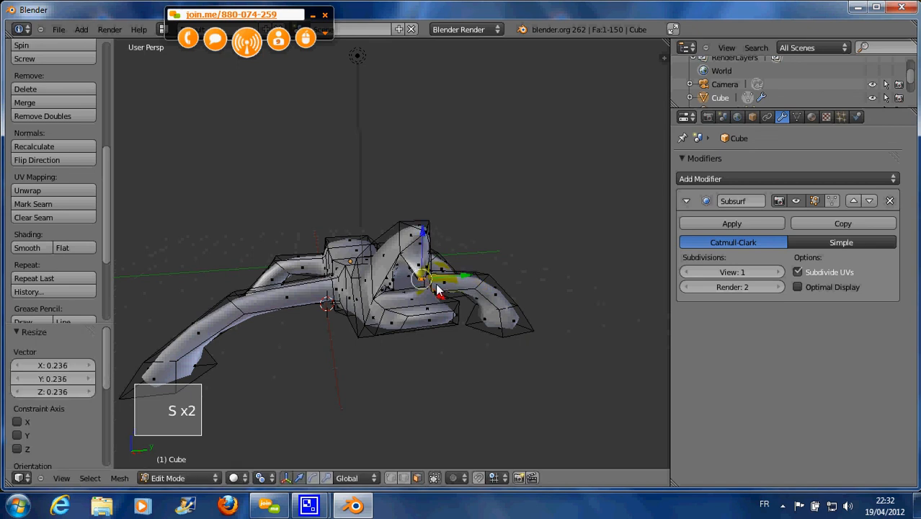
Select the mouth face on the other side of the upper jaw, extrude it in place and scale it to about 0.613.
middle_drag(436, 283, 430, 291)
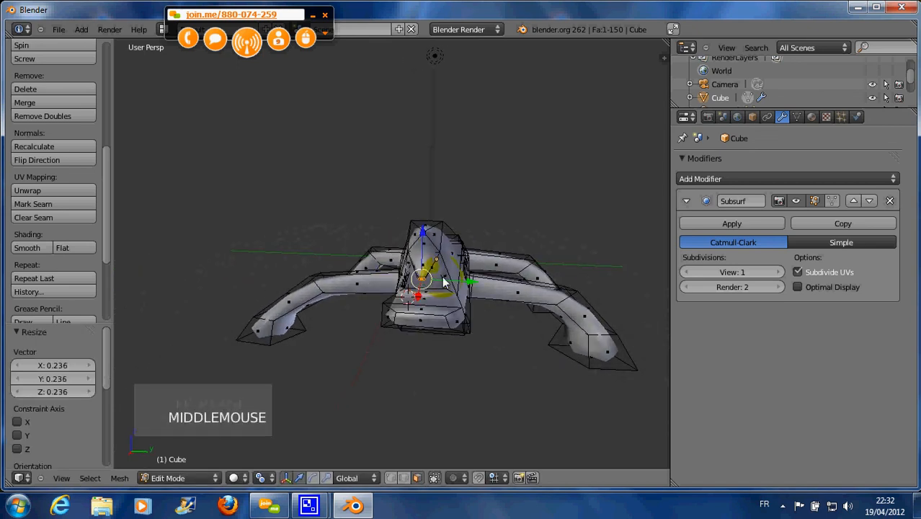
right_click(463, 290)
key(e)
key(e)
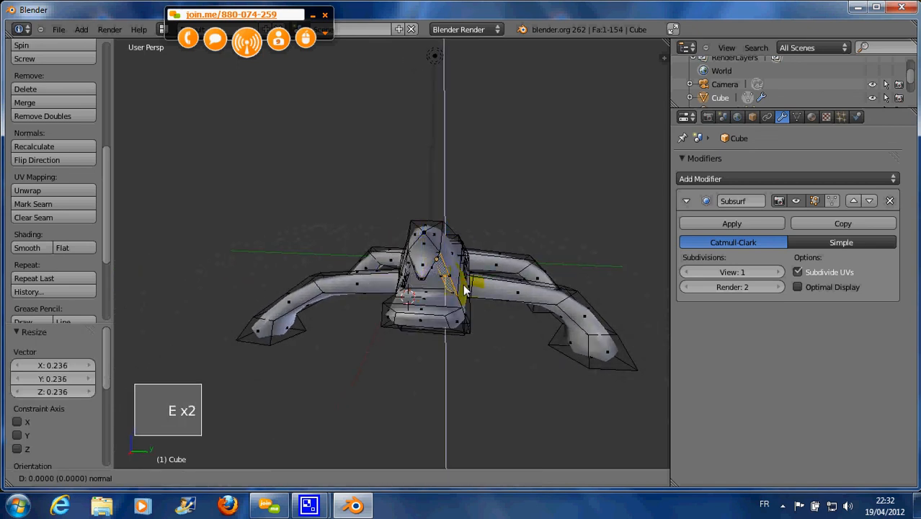
right_click(464, 289)
key(s)
key(s)
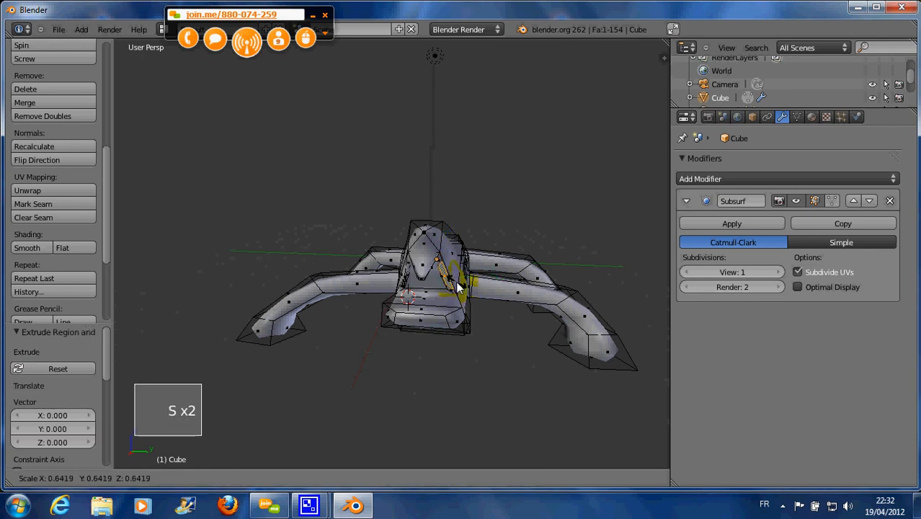
click(455, 287)
Extrude this inset face about 0.291 in X and -0.217 in Z, and scale its tip to about 0.396 as another tooth.
key(e)
key(e)
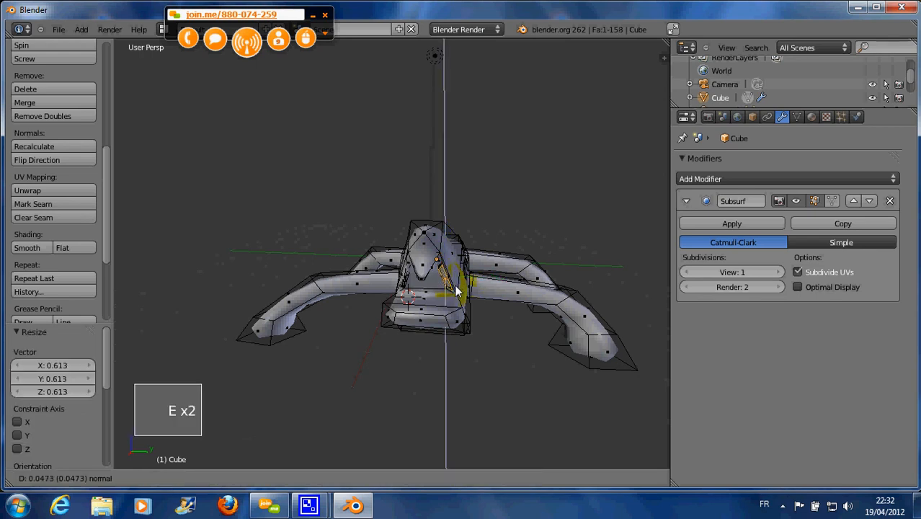
click(458, 312)
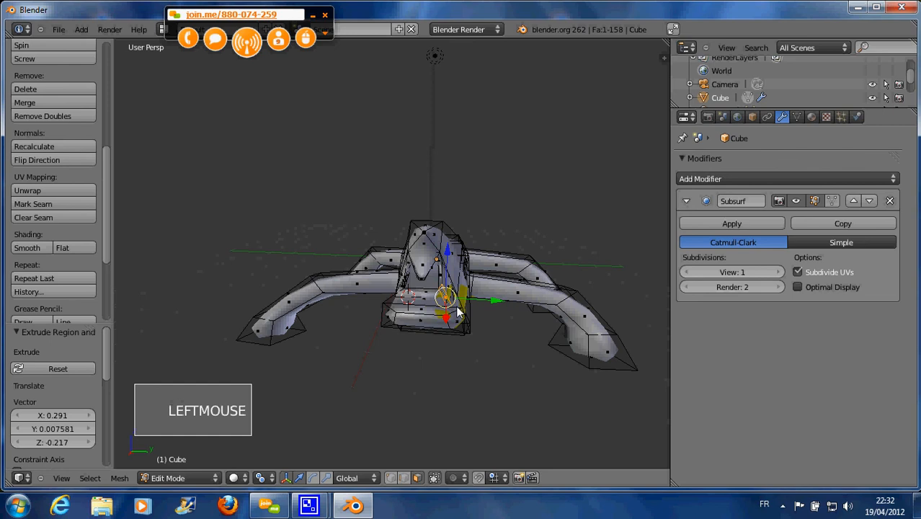
key(s)
key(s)
click(453, 303)
Select the face on top of the neck behind the head and view the creature from the side.
middle_drag(452, 303, 607, 299)
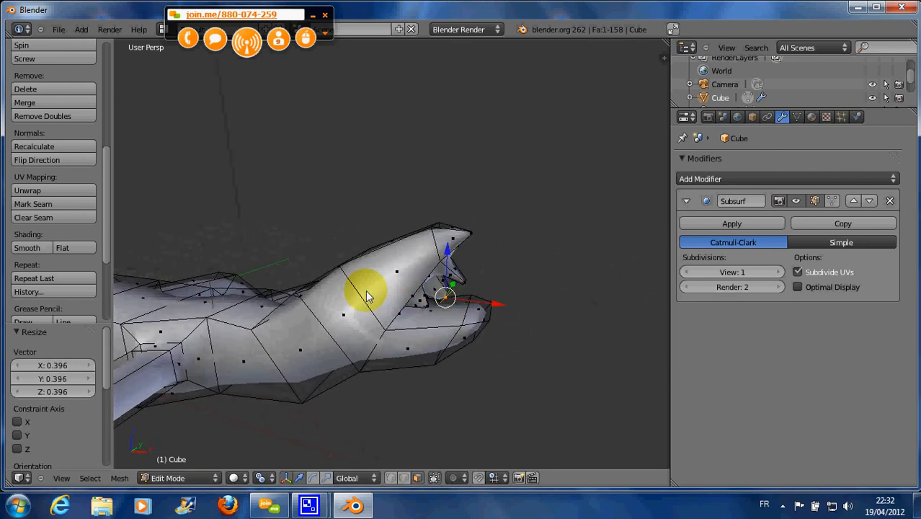
middle_drag(365, 291, 366, 320)
right_click(285, 357)
middle_drag(273, 361, 311, 366)
scroll(311, 366, down, 2)
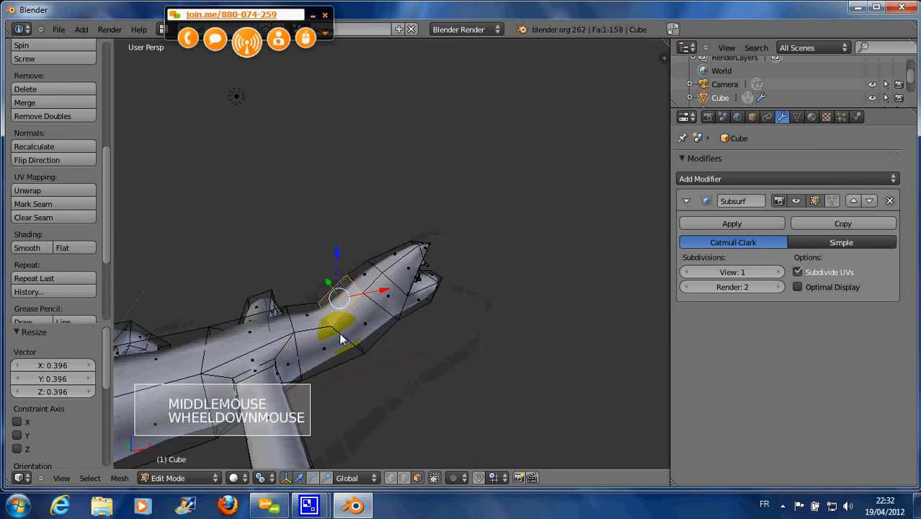
mouse_move(312, 330)
middle_down()
mouse_move(298, 329)
mouse_move(324, 333)
middle_up()
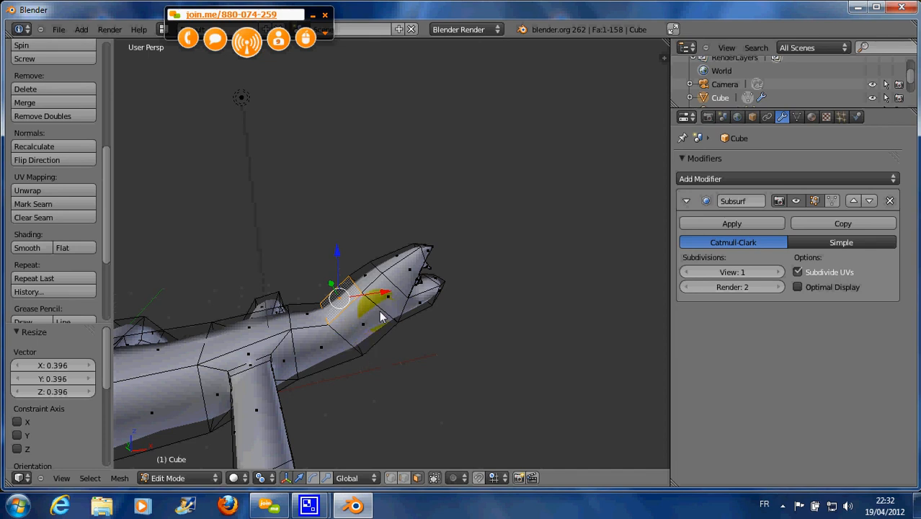
double_click(588, 14)
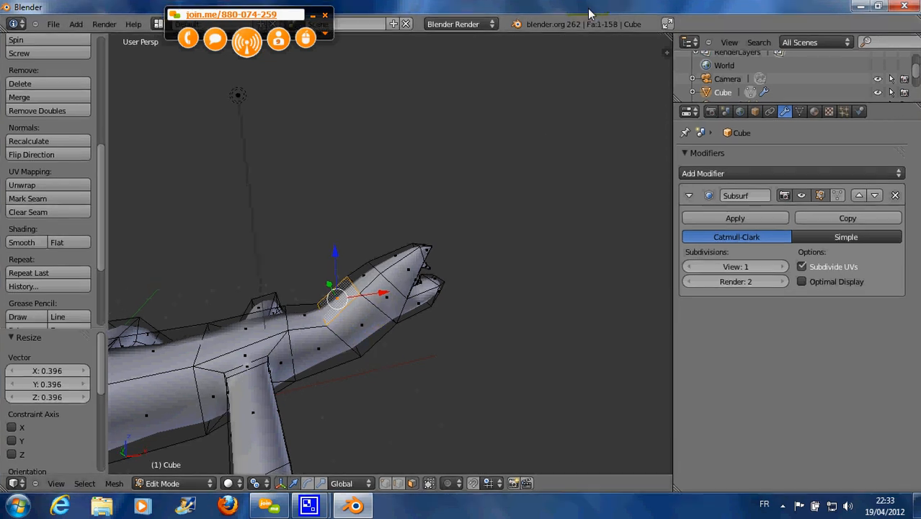
drag(589, 14, 595, 290)
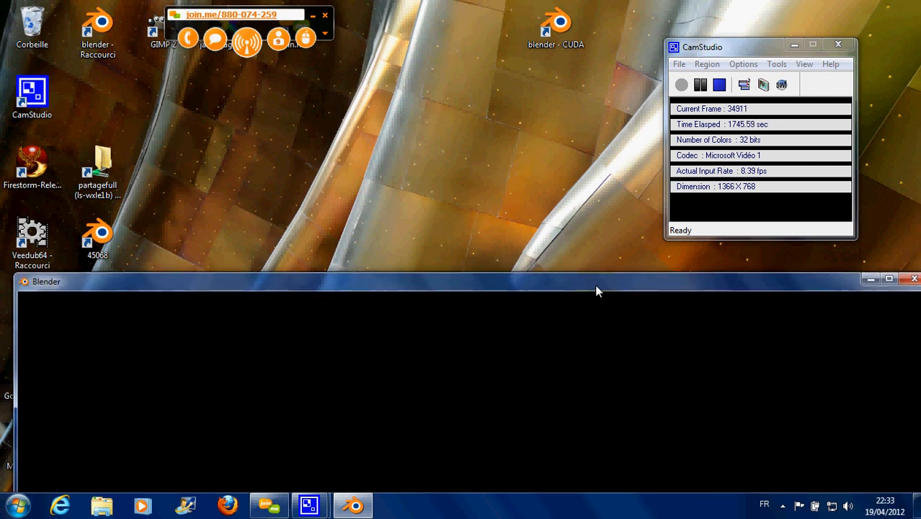